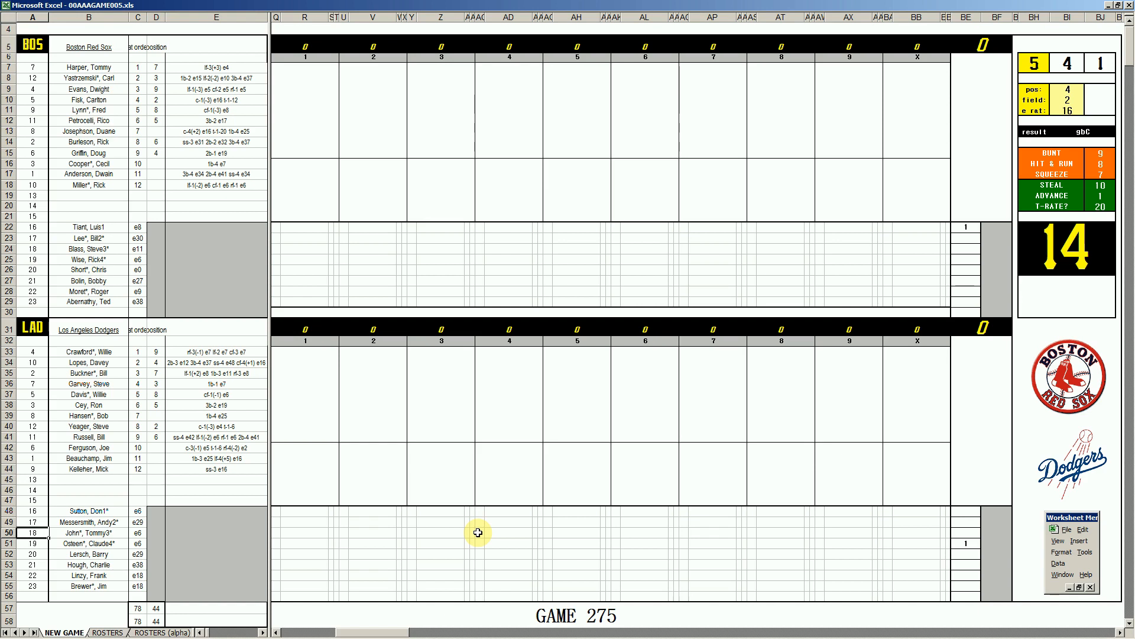
Step: Switch to the 00AAA STATS 1980 expansion workbook and show its print sheet
mouse_move(410, 636)
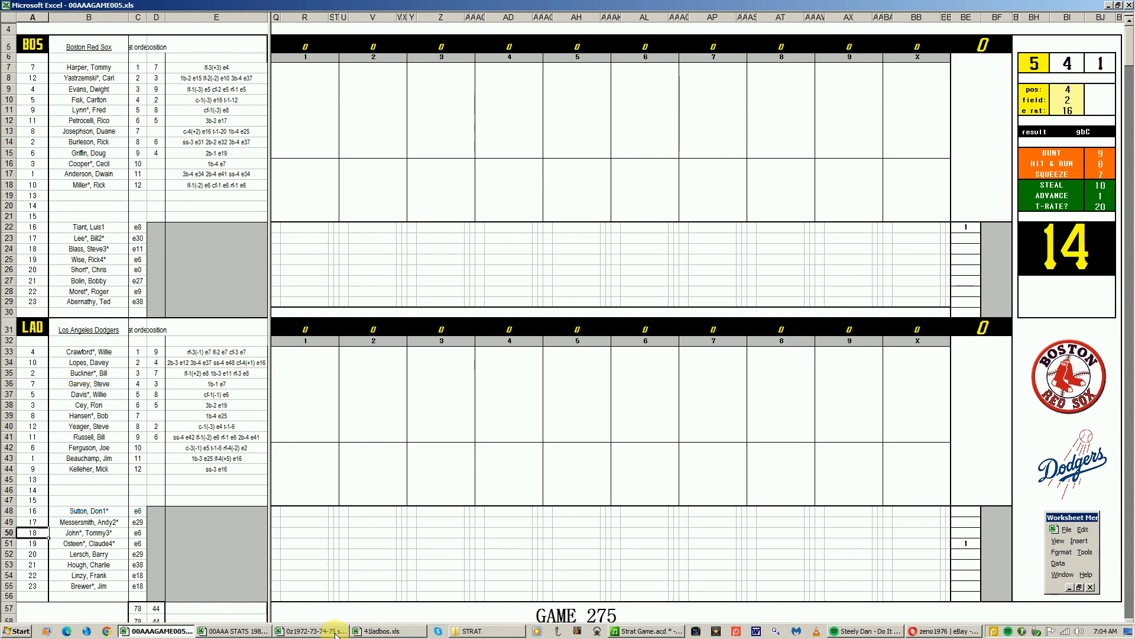
left_click(243, 633)
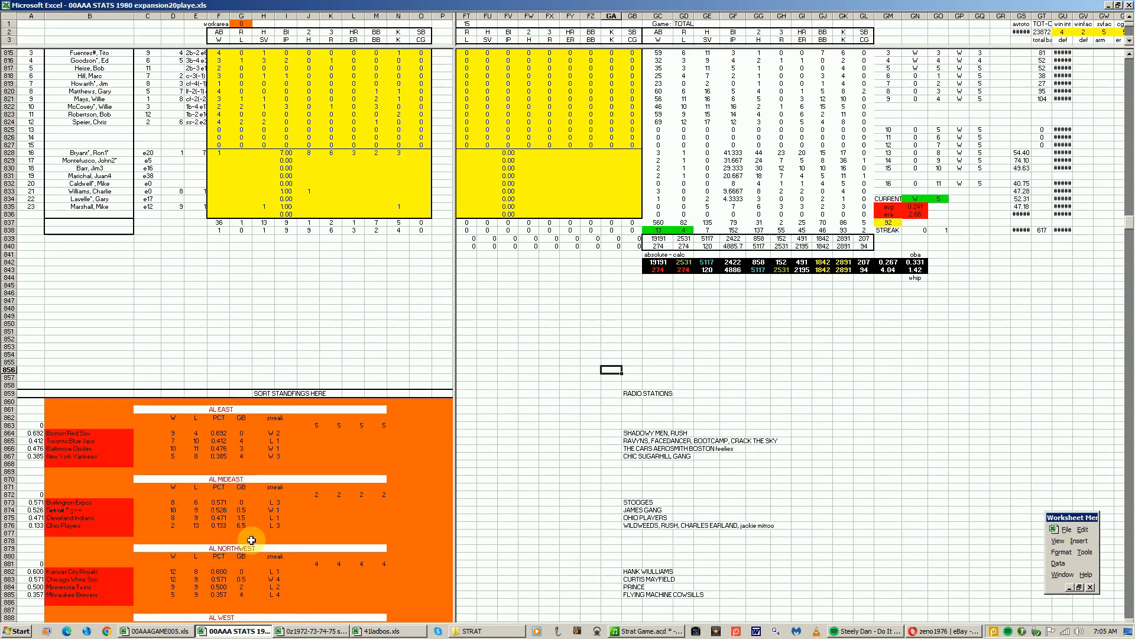
left_click(252, 550)
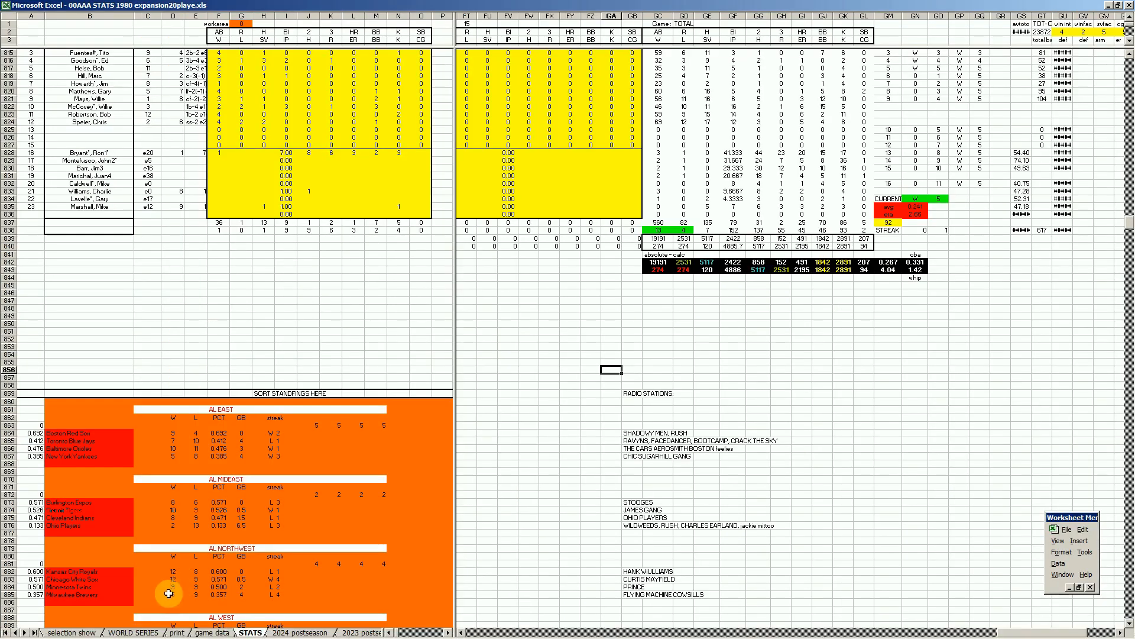
left_click(177, 632)
Step: Examine the AL East standings, comparing the Boston Red Sox row with the other teams in the division
key("Left")
key("Left")
key("Left")
key("Left")
key("Left")
key("Left")
key("Left")
key("Left")
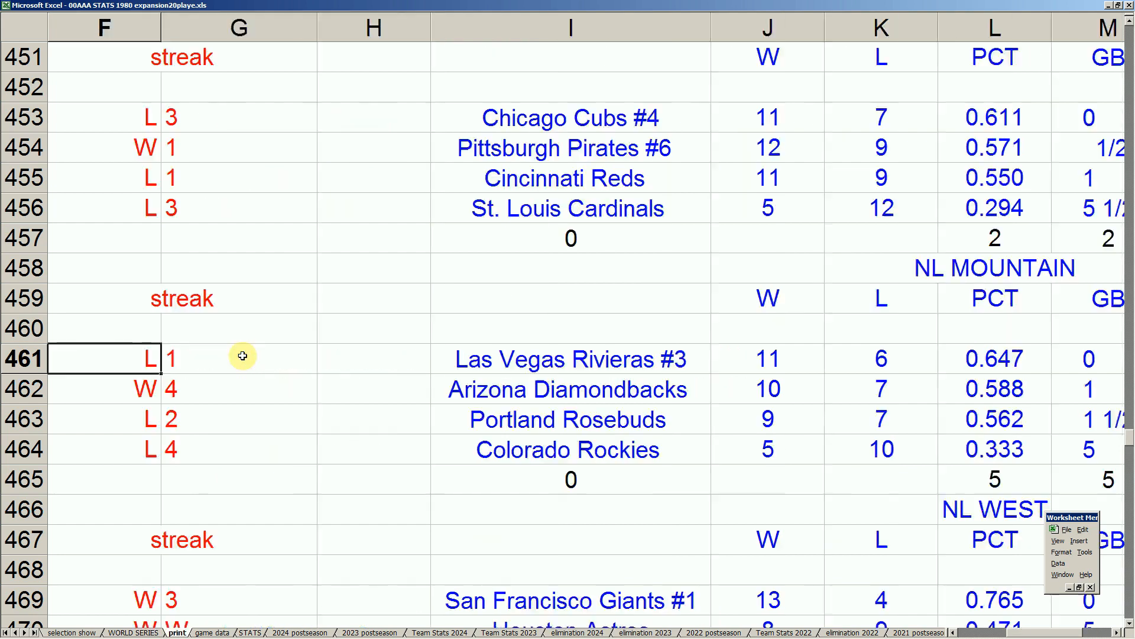
key("Up")
key("Up")
key("Up")
key("Up")
key("Up")
key("Up")
key("Up")
key("Up")
key("Up")
key("Up")
key("Up")
key("Up")
key("Up")
key("Up")
key("Up")
key("Up")
key("Up")
key("Up")
key("Up")
key("Up")
key("Up")
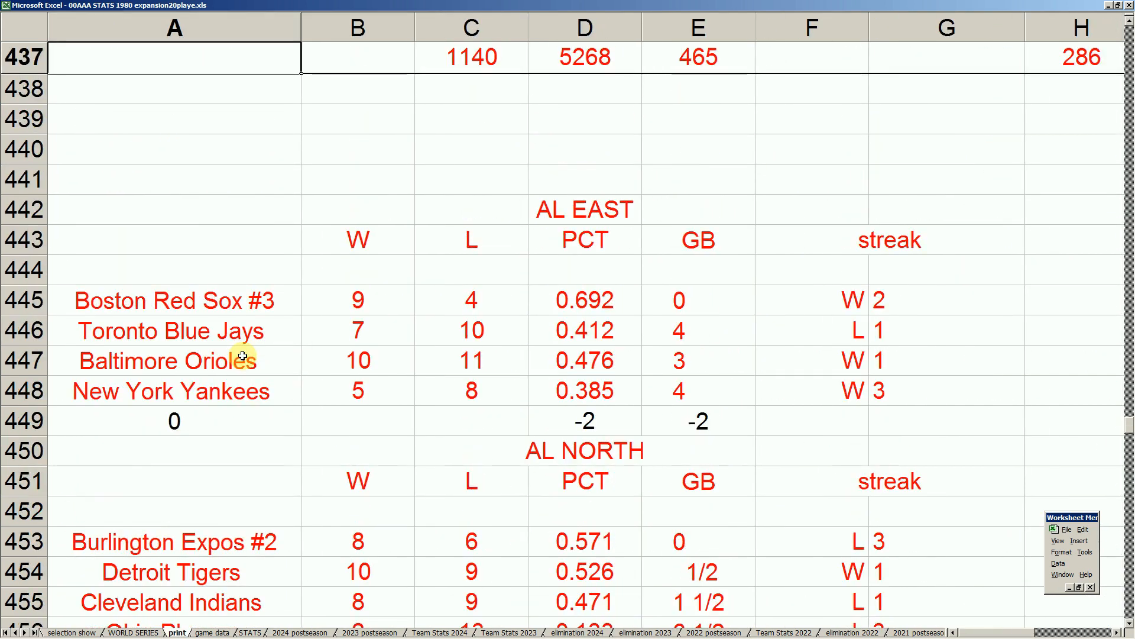
left_click_drag(262, 301, 656, 301)
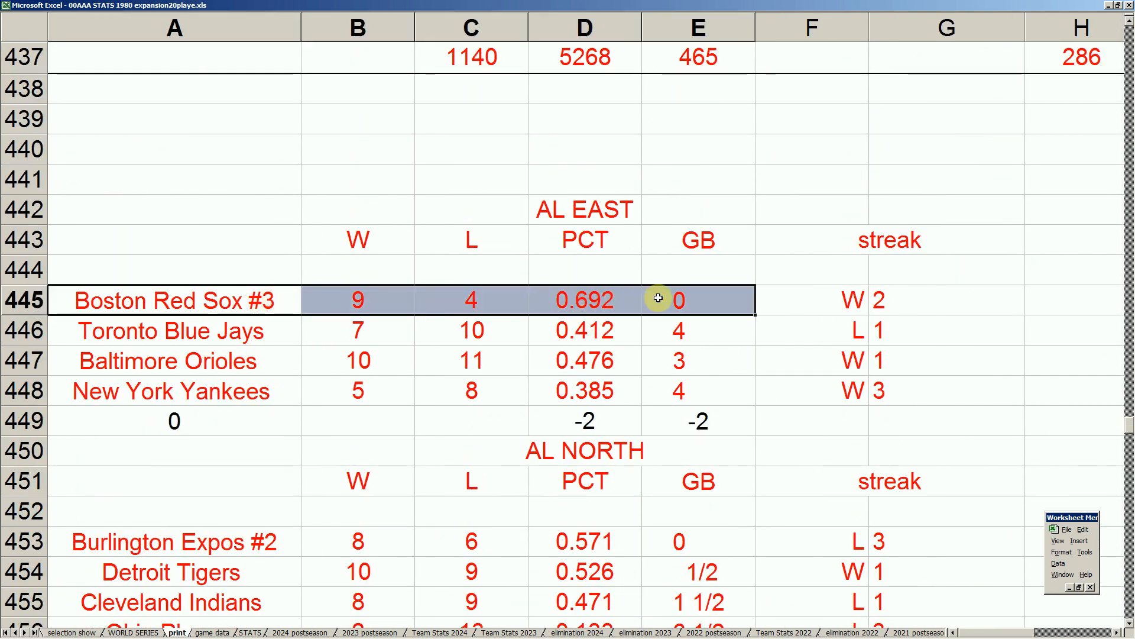
left_click(570, 387)
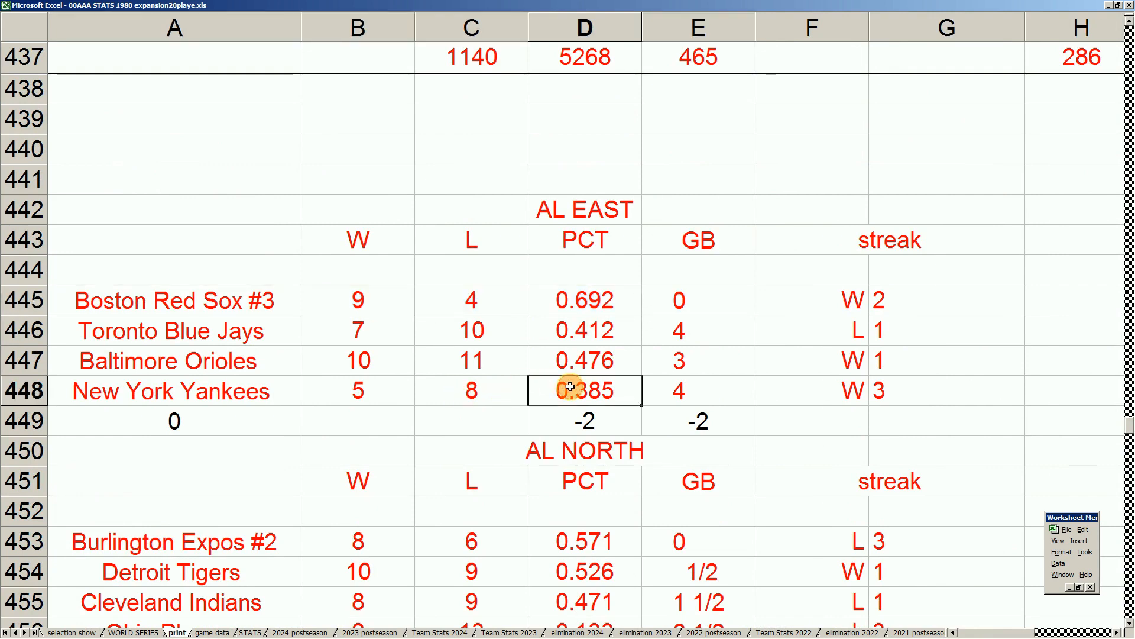
left_click_drag(293, 332, 665, 385)
left_click(374, 299)
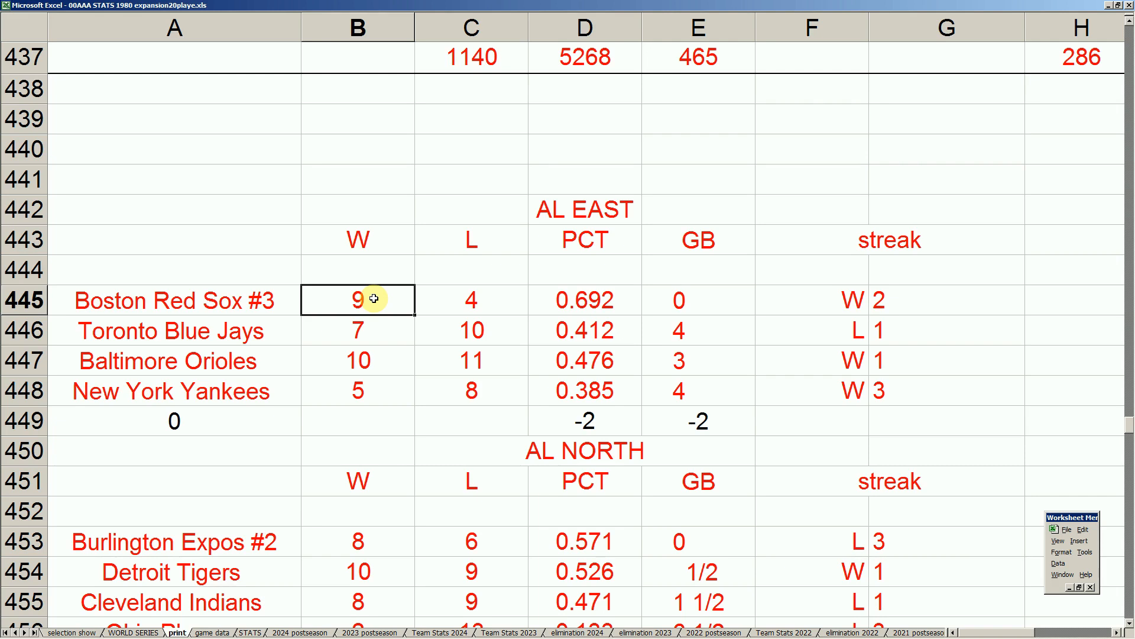
Step: Examine the National League standings down to NL West, focusing on the Los Angeles Dodgers row
left_click(393, 391)
key("Right")
key("Right")
key("Right")
key("Right")
key("Right")
key("Right")
key("Right")
key("Right")
key("Right")
key("Right")
key("Right")
key("Right")
key("Down")
key("Down")
key("Down")
key("Down")
key("Down")
key("Down")
key("Down")
key("Down")
key("Down")
key("Down")
key("Down")
key("Down")
key("Down")
key("Down")
key("Down")
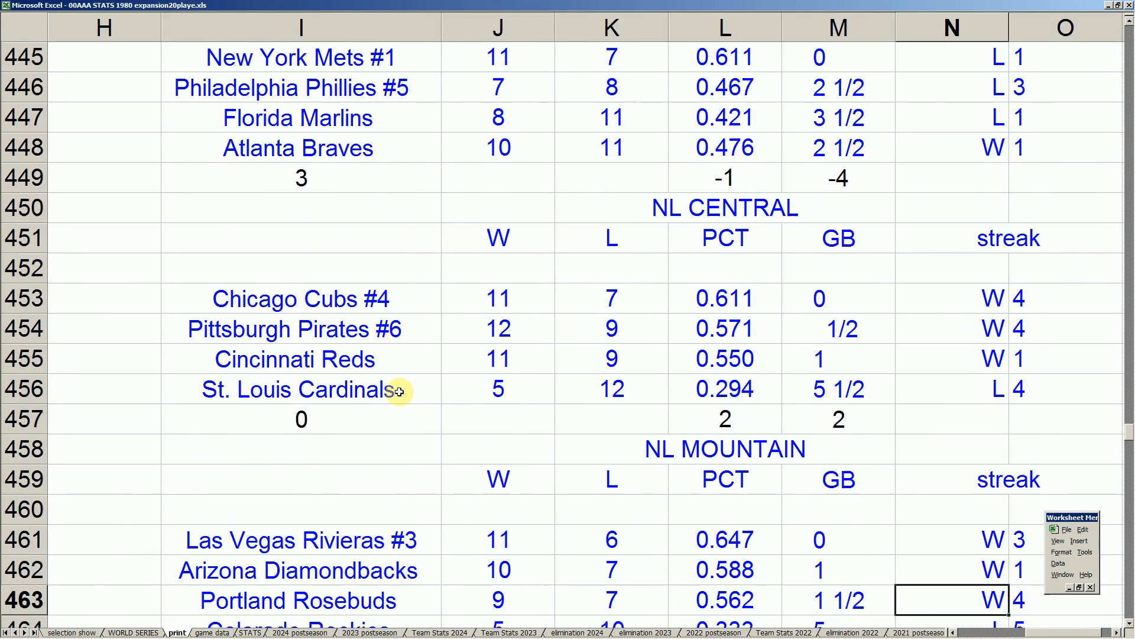
key("Down")
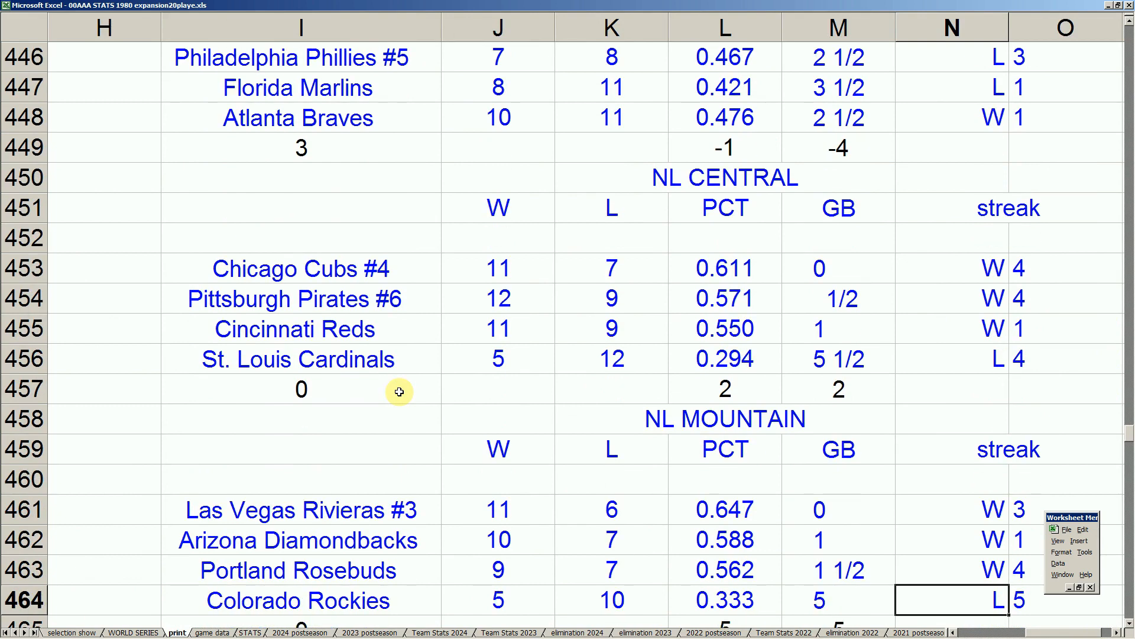
key("Down")
key("Down")
key("Down")
key("Down")
key("Down")
key("Down")
key("Down")
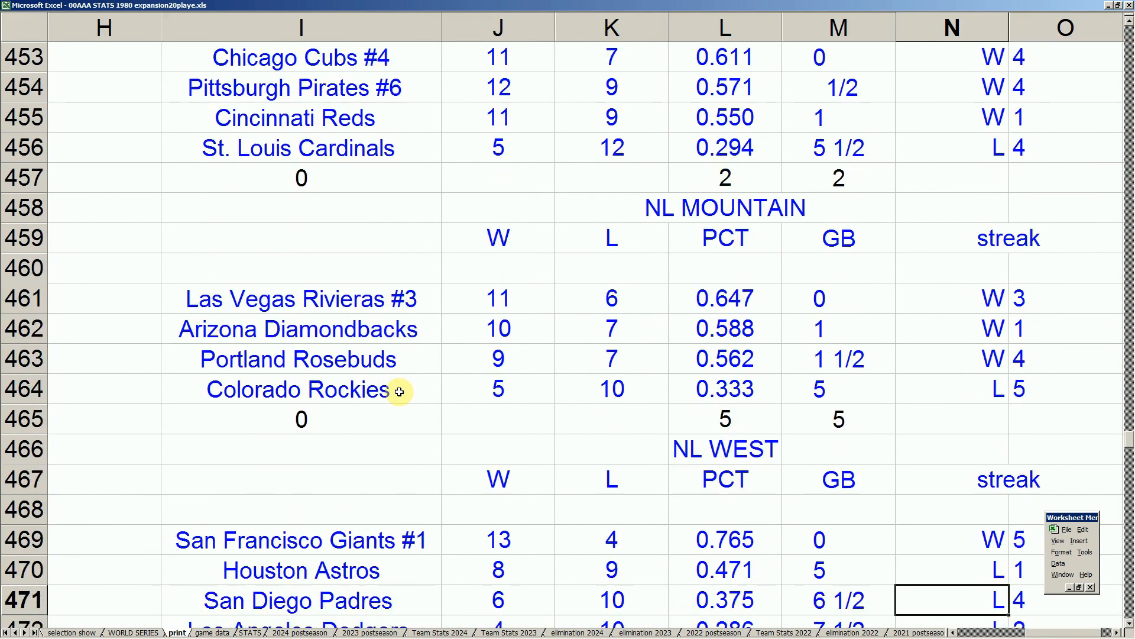
key("Down")
key("Down")
key("Down")
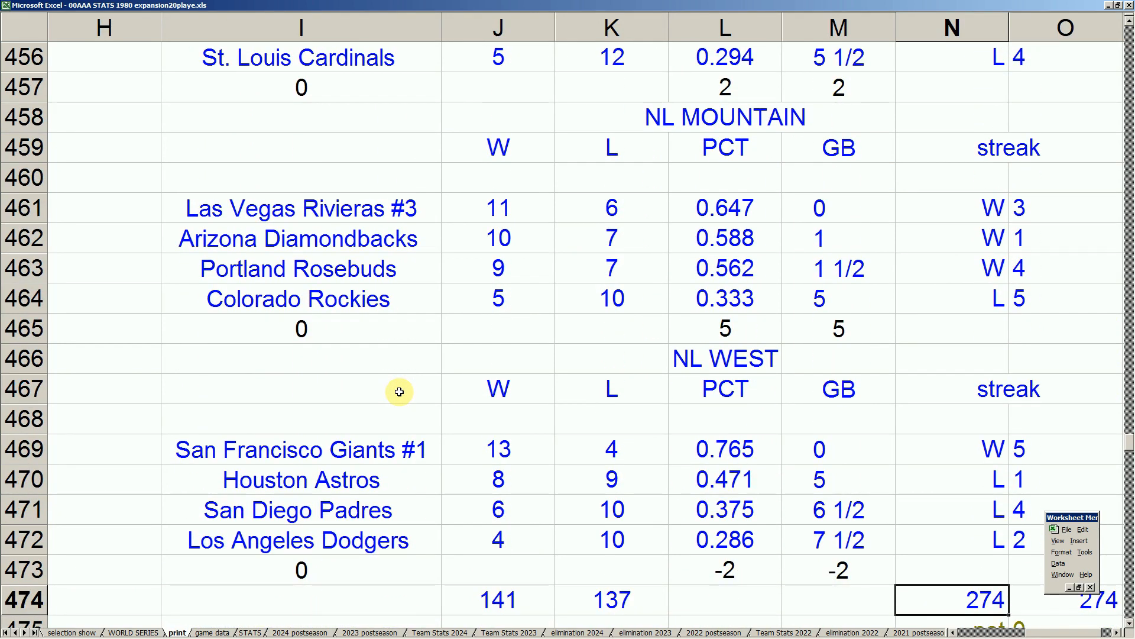
left_click_drag(320, 539, 836, 540)
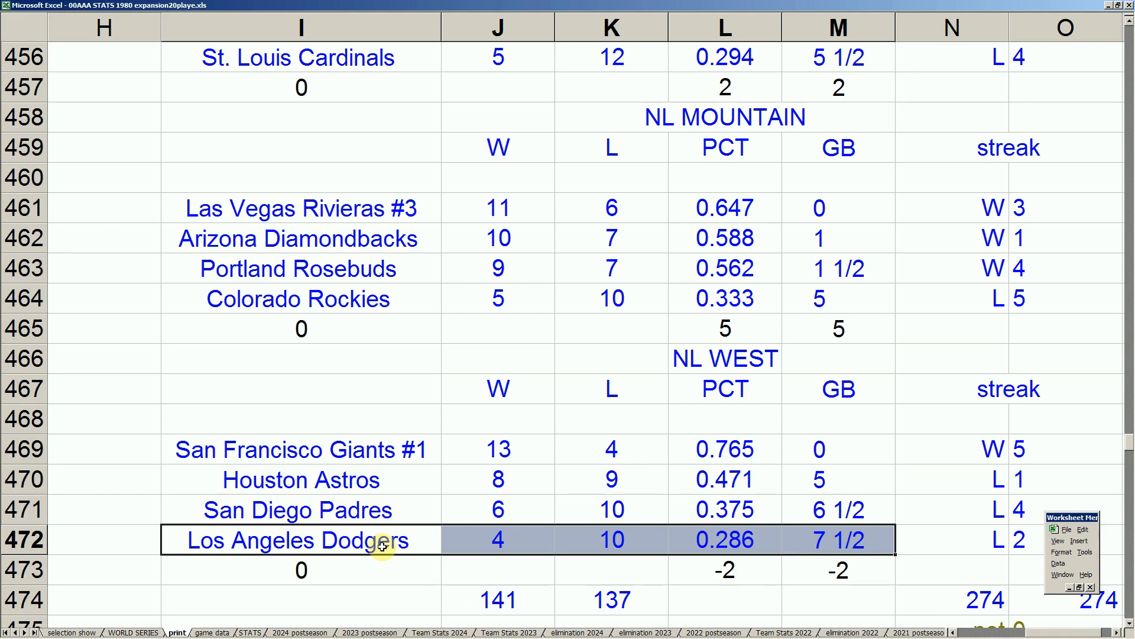
left_click(408, 509)
Step: Close the 41ladbos.xls workbook without saving its changes and return to the 00AAAGAME005.xls score sheet
mouse_move(324, 631)
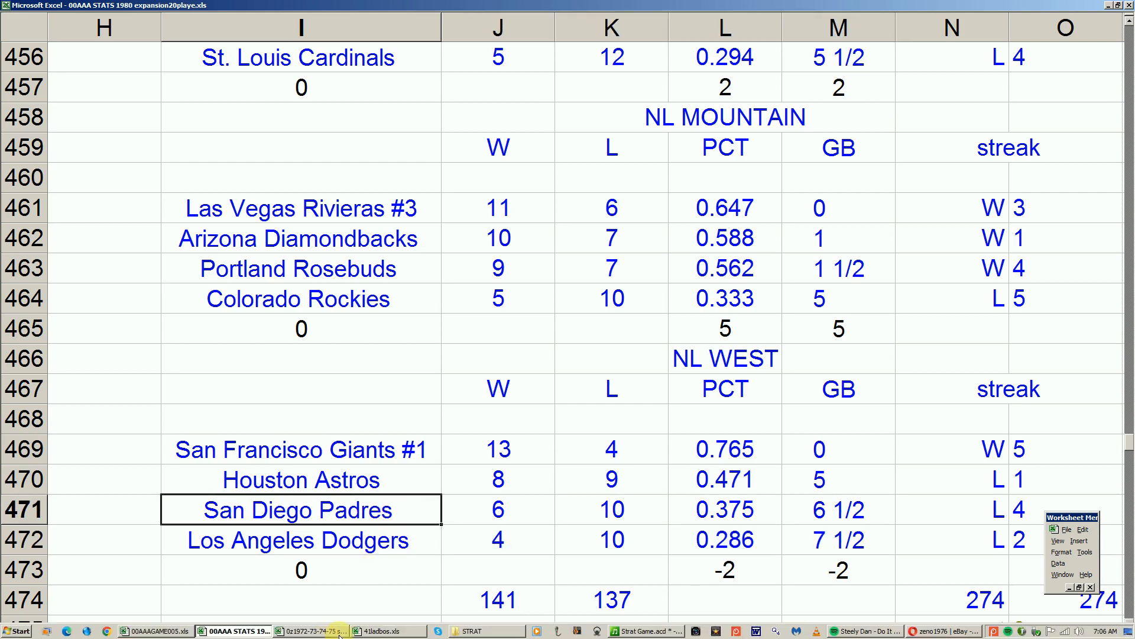
left_click(373, 631)
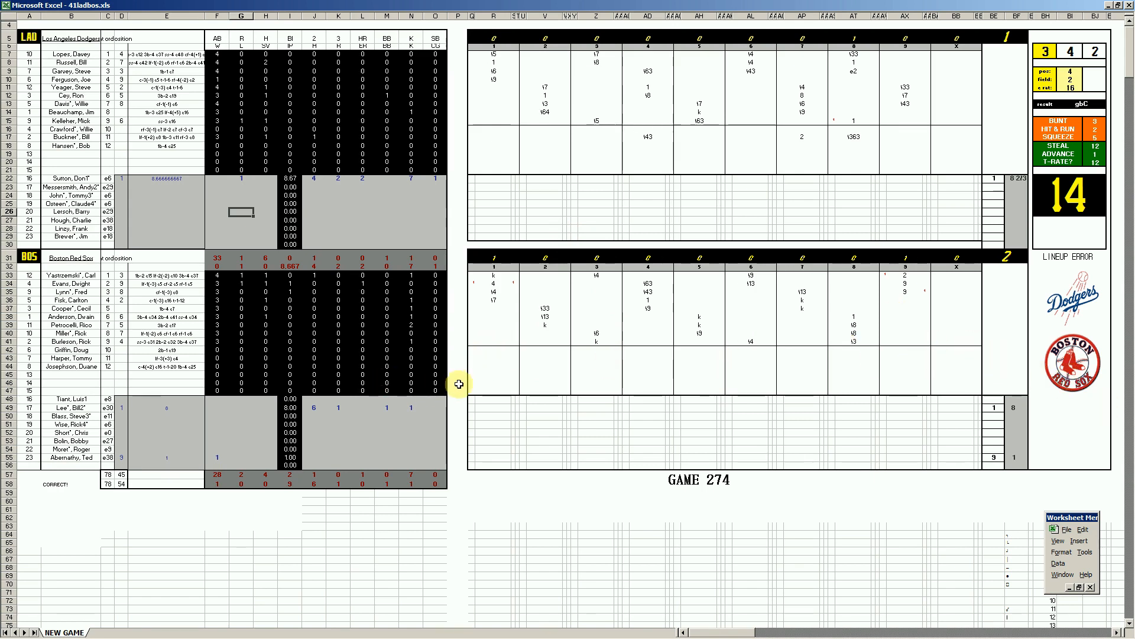
right_click(363, 632)
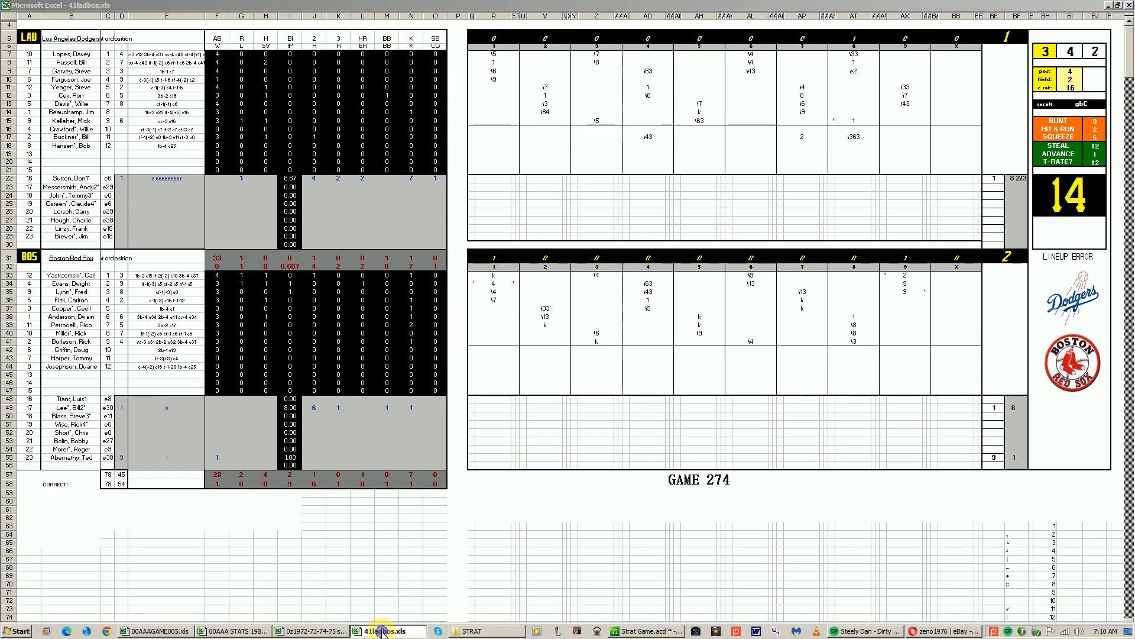
left_click(374, 610)
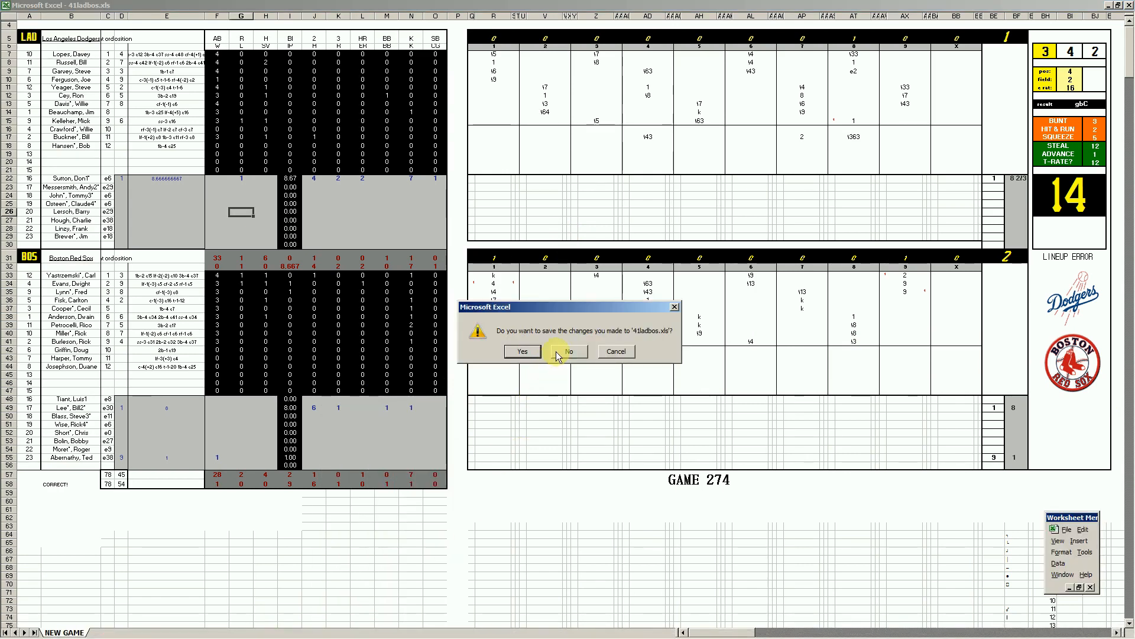
left_click(559, 352)
mouse_move(352, 636)
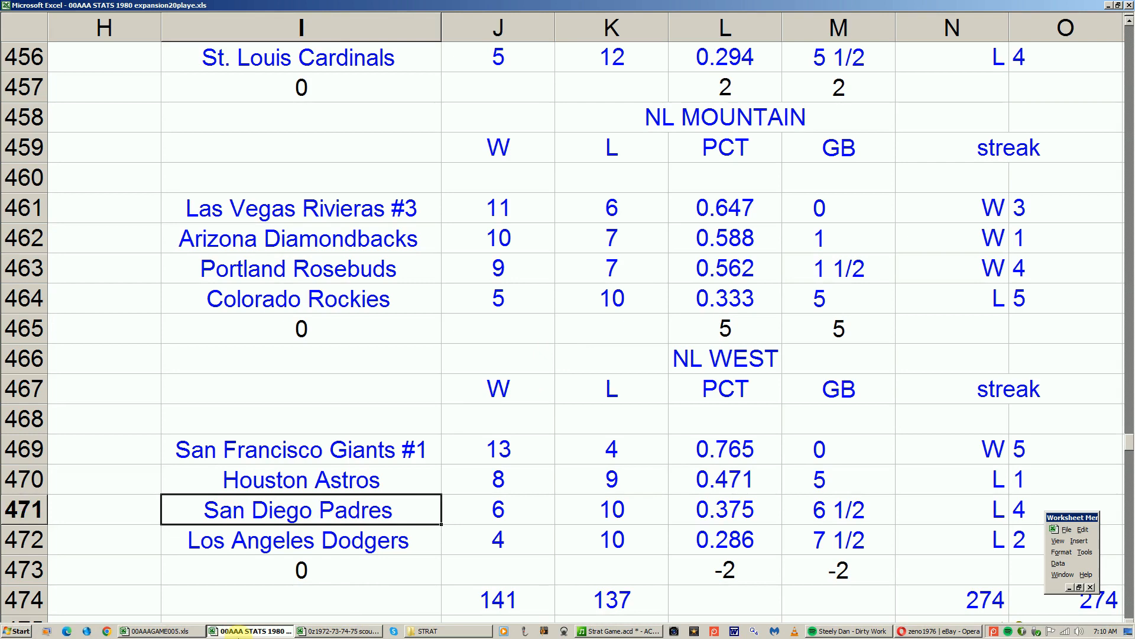
left_click(132, 631)
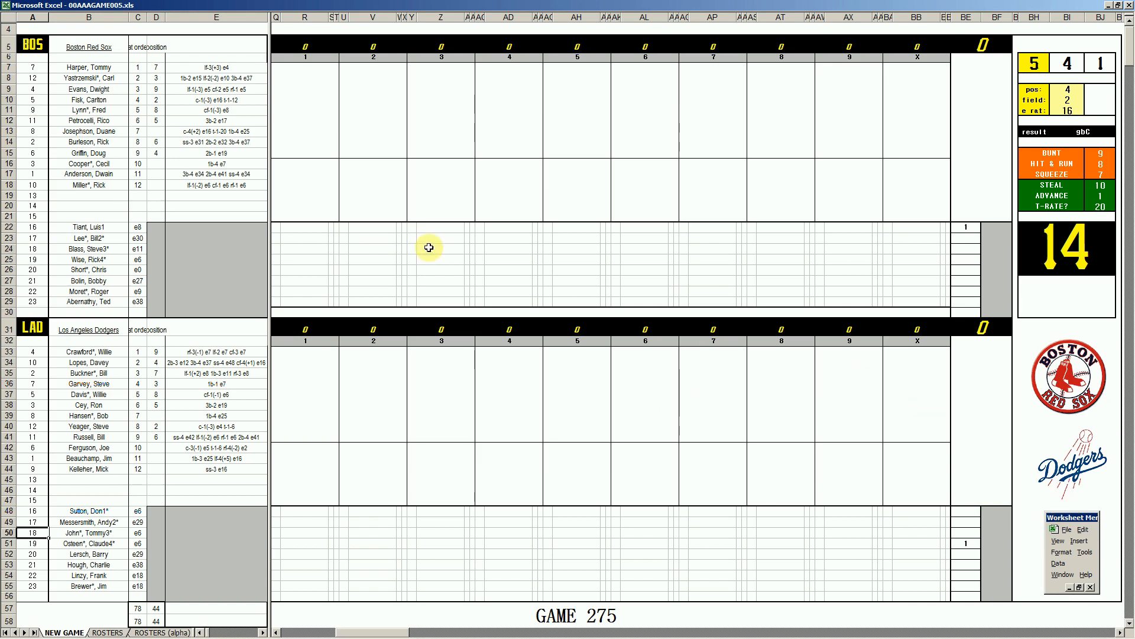
Step: Record Boston's first inning for the first three batters as \3, k and \53 in R7, R8 and R9
left_click(305, 70)
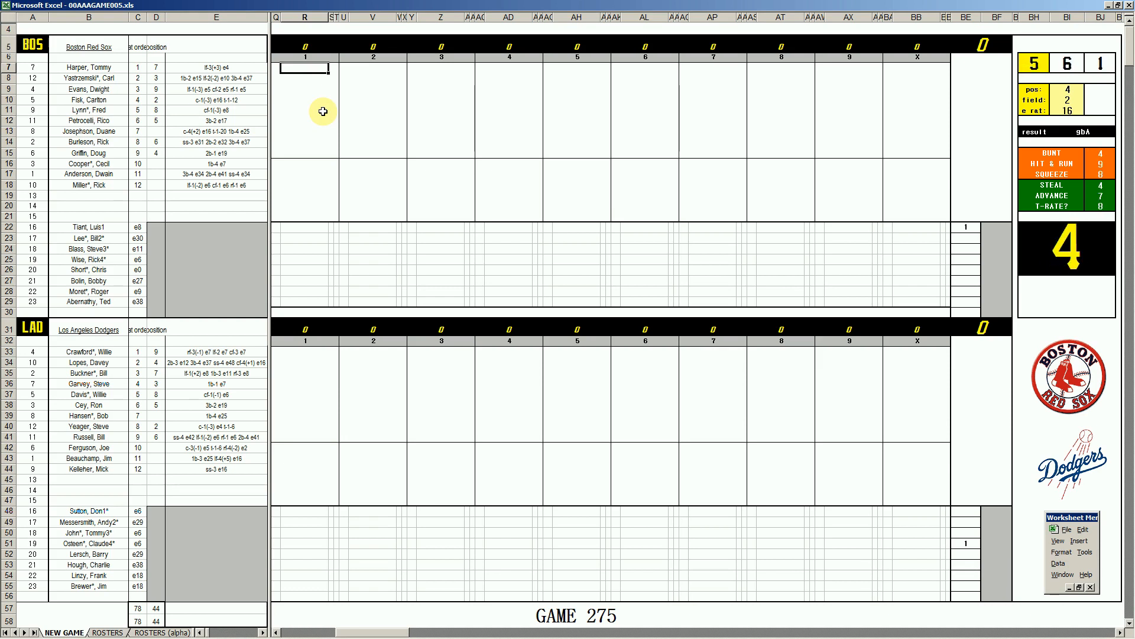
type("43")
key("Return")
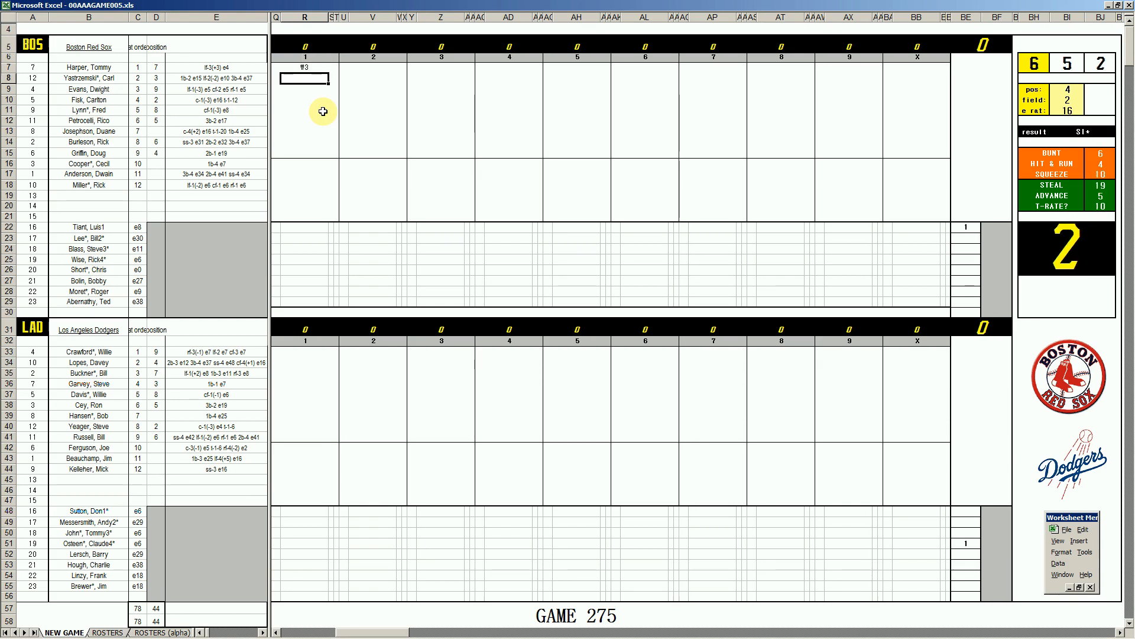
type("k")
key("Return")
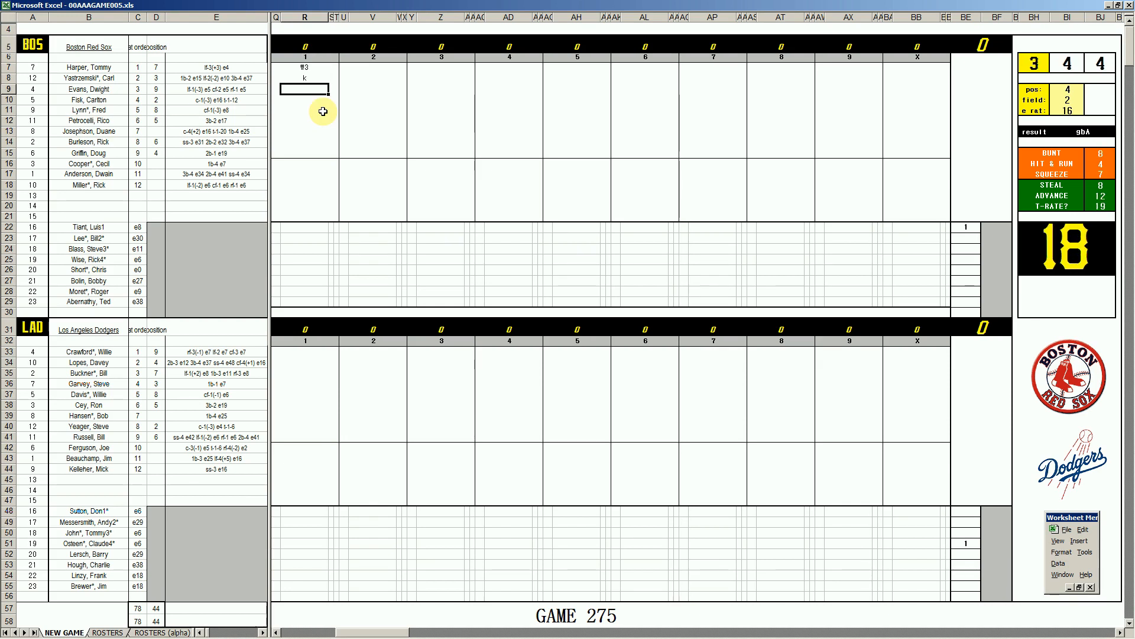
type("453")
left_click(300, 350)
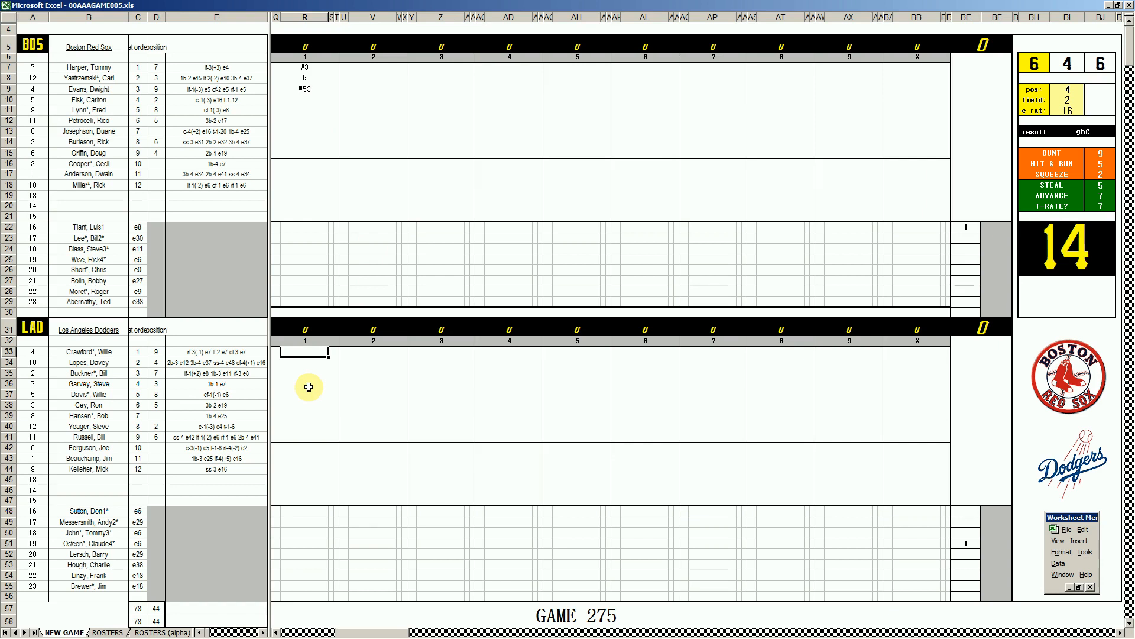
Step: Set the fielding lookup to position 5 and error rating 17, keeping the field rating
key("ctrl+q")
type("5")
key("Return")
key("Return")
type("17")
key("Return")
Step: Record \53 for each of the first two Dodgers batters in the first inning, cells R33 and R34
left_click(309, 353)
type("\\53")
key("Return")
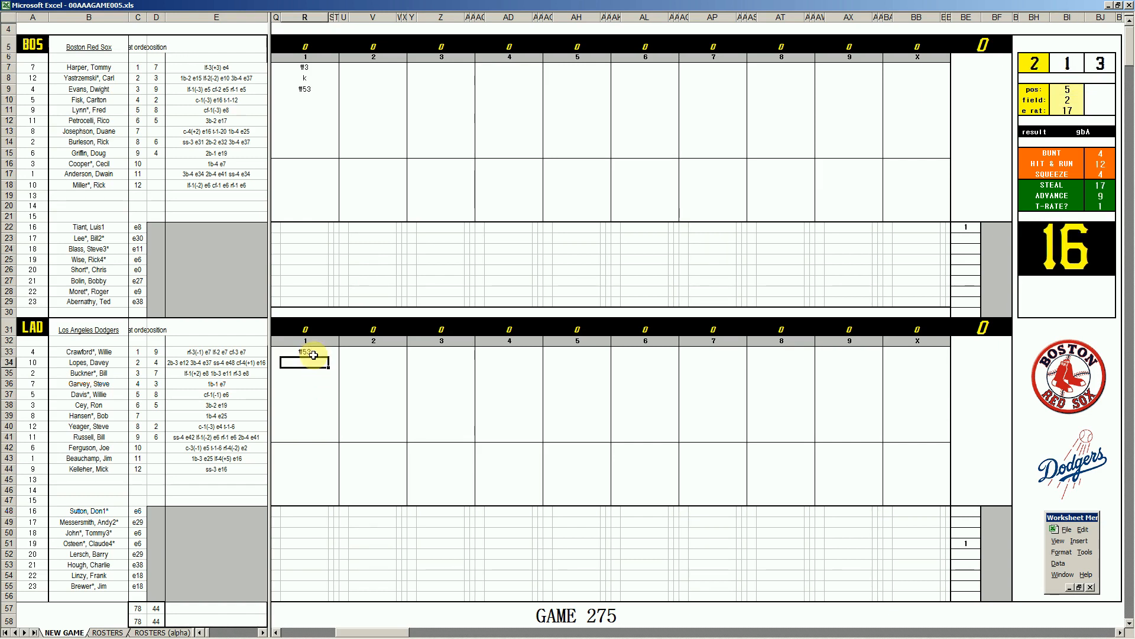
type("\\53")
key("Return")
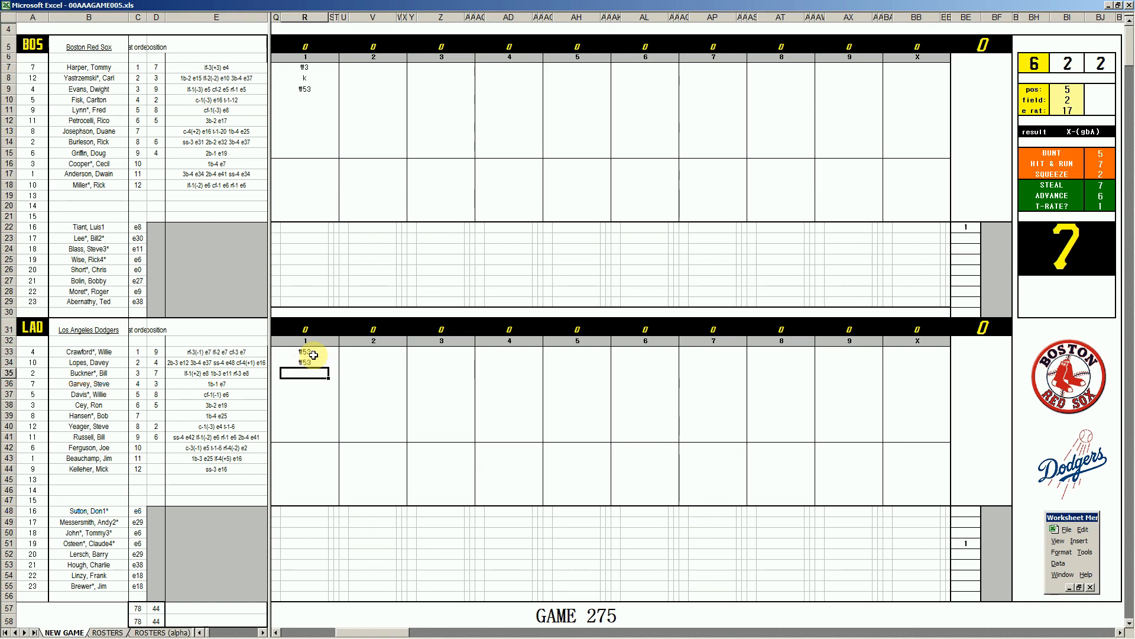
Step: Set the fielding lookup to position 2, field 1 and error rating 16, and record \2 for the third Dodgers batter in R35
key("ctrl+q")
type("2")
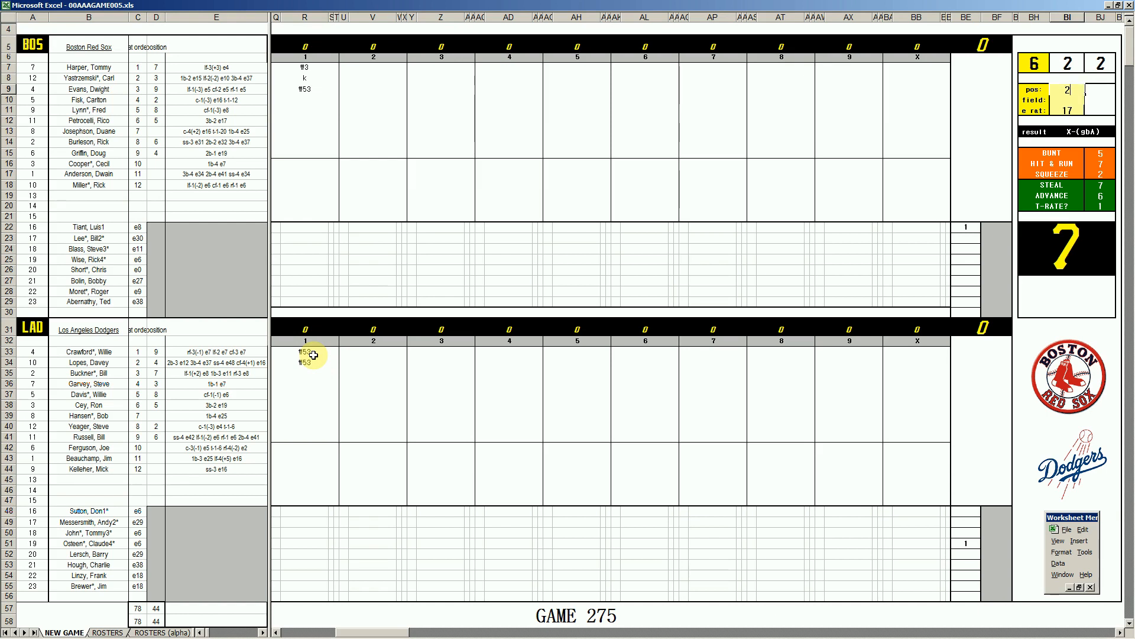
key("Return")
type("1")
key("Return")
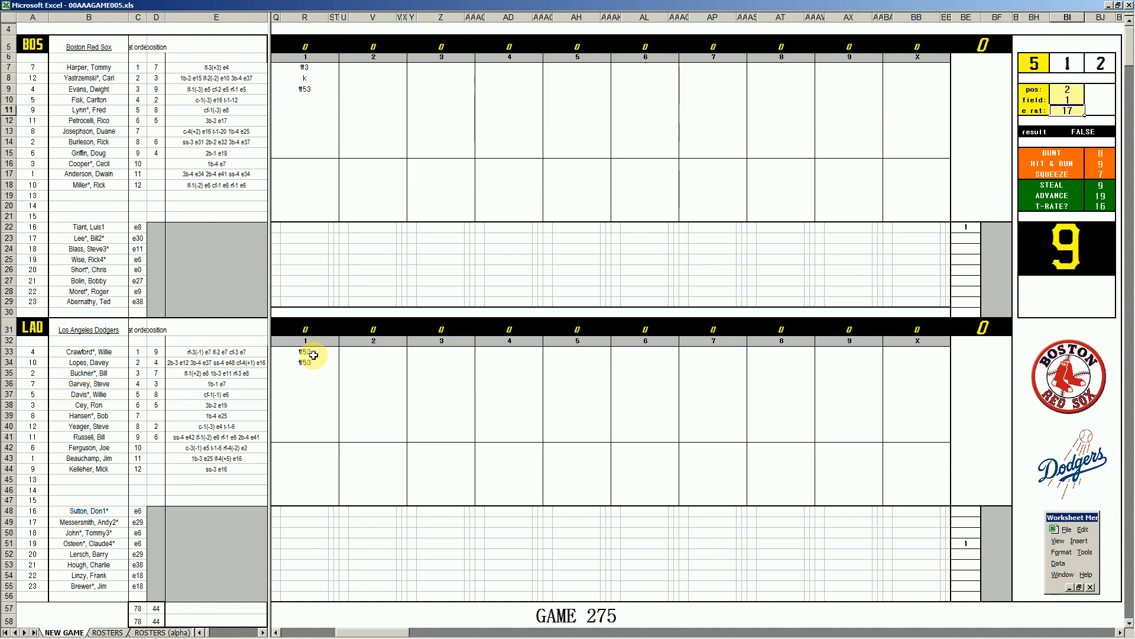
type("16")
key("Return")
left_click(305, 372)
type("\\2")
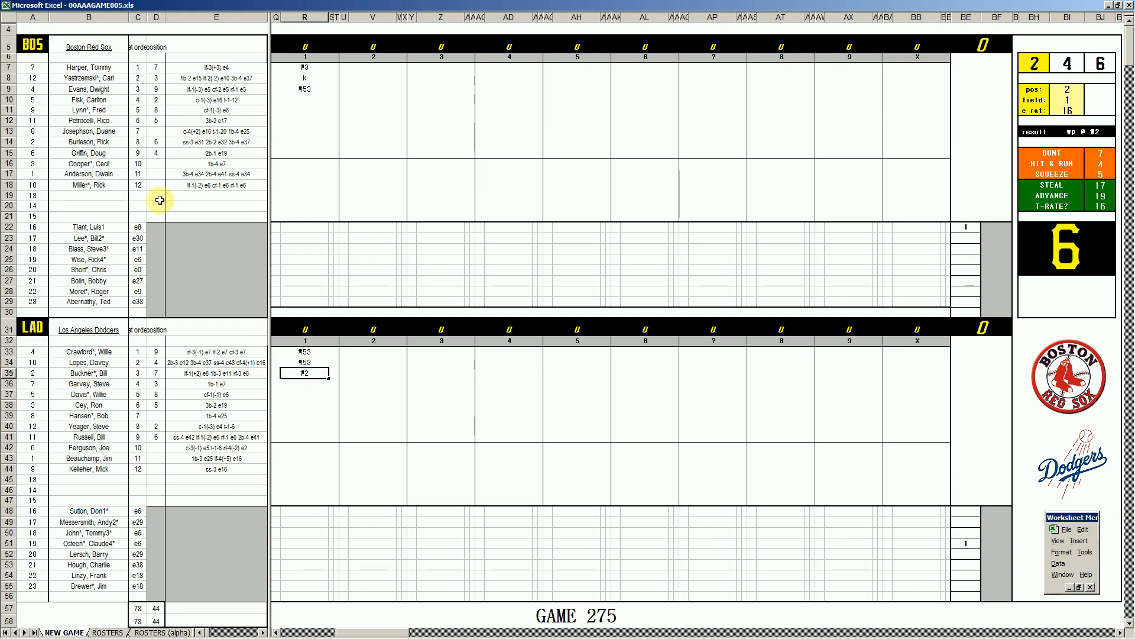
Step: Record Boston's second-inning results \7, 1, 8 and 1 for the fourth through seventh batters in V10 to V13
left_click(364, 97)
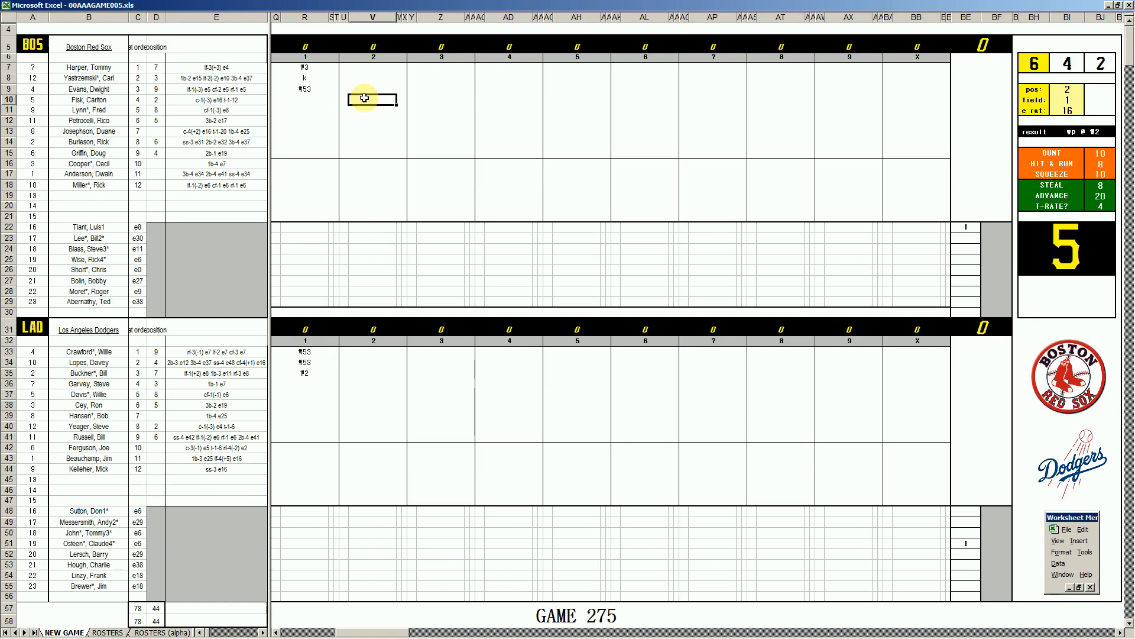
type("\\7")
key("Return")
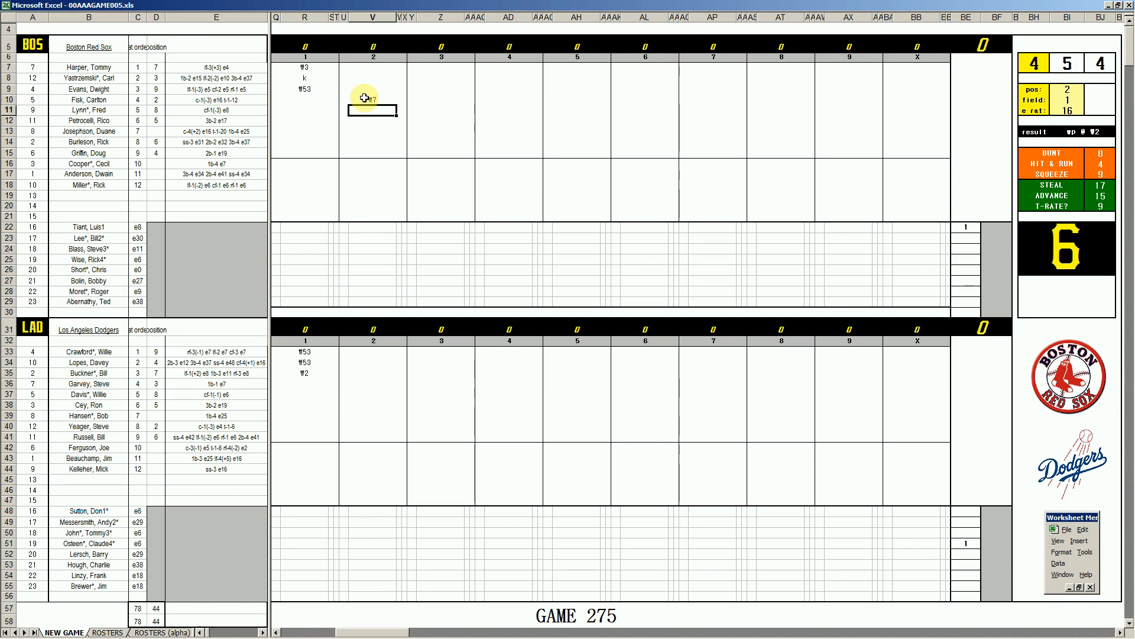
type("1")
key("Return")
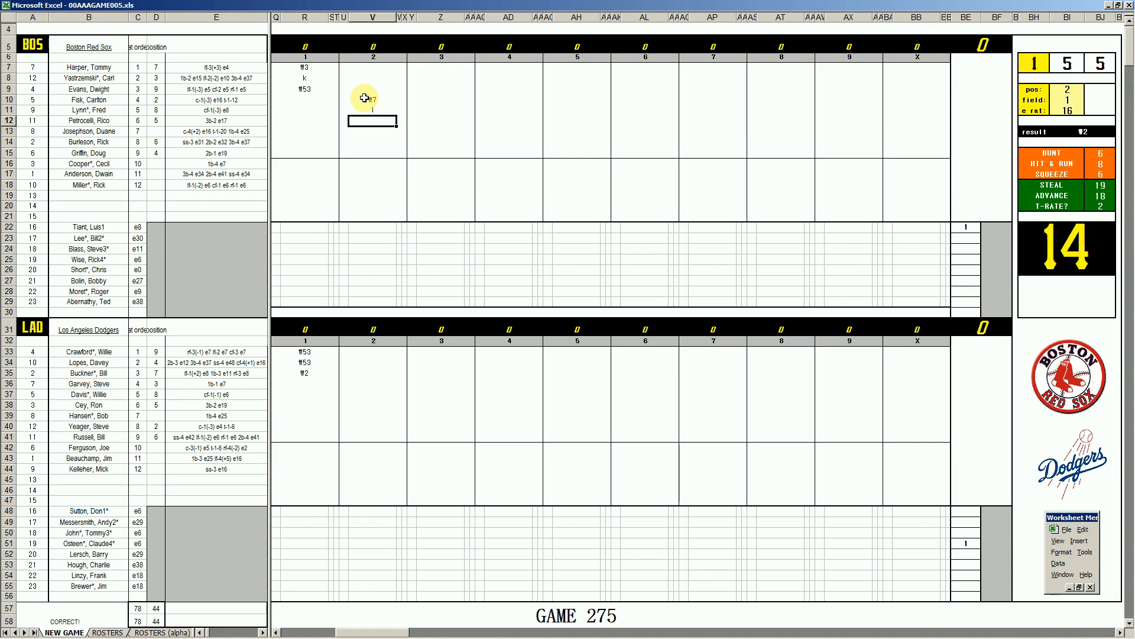
type("8")
key("Return")
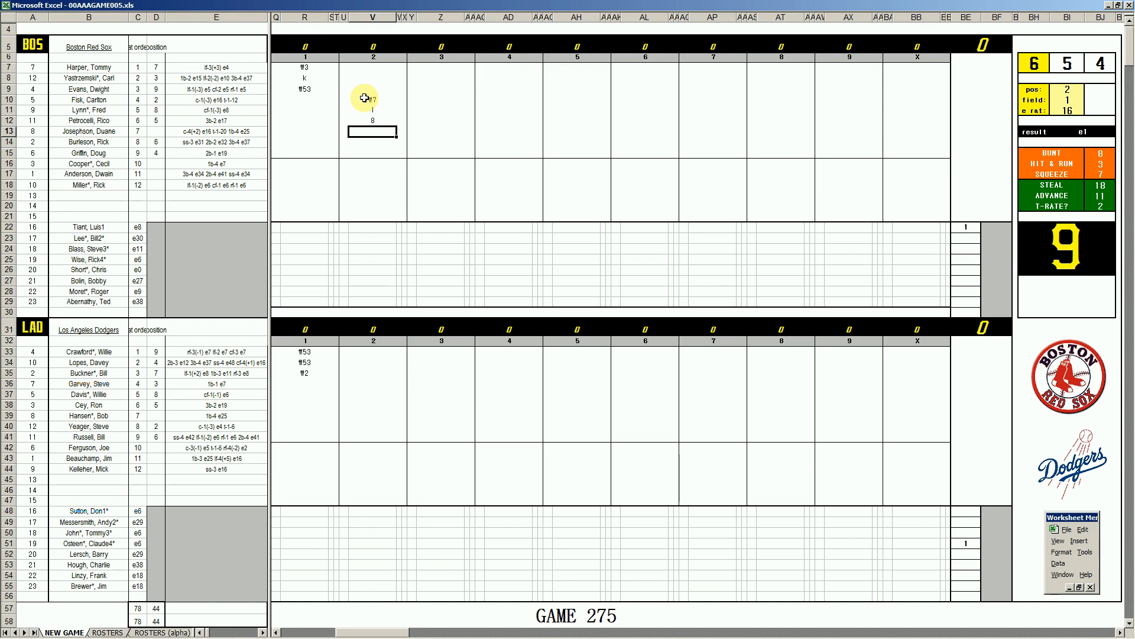
type("1")
key("Return")
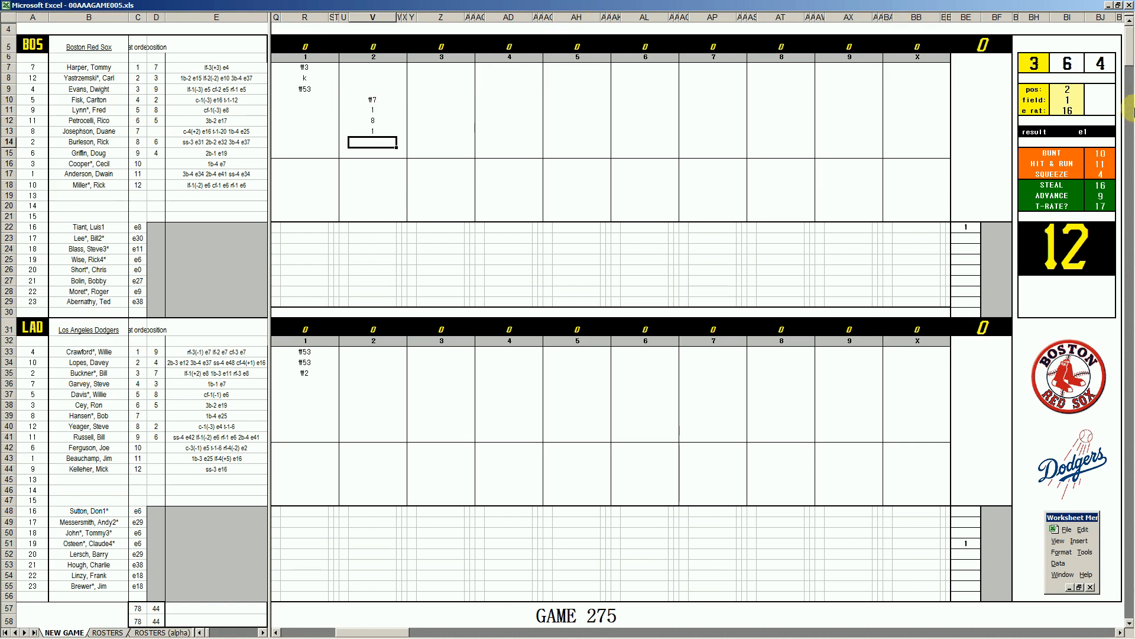
Step: Enter base marker 1 beside the second-inning results of Boston's seventh and fifth batters, in W13 and U11
key("Up")
key("Right")
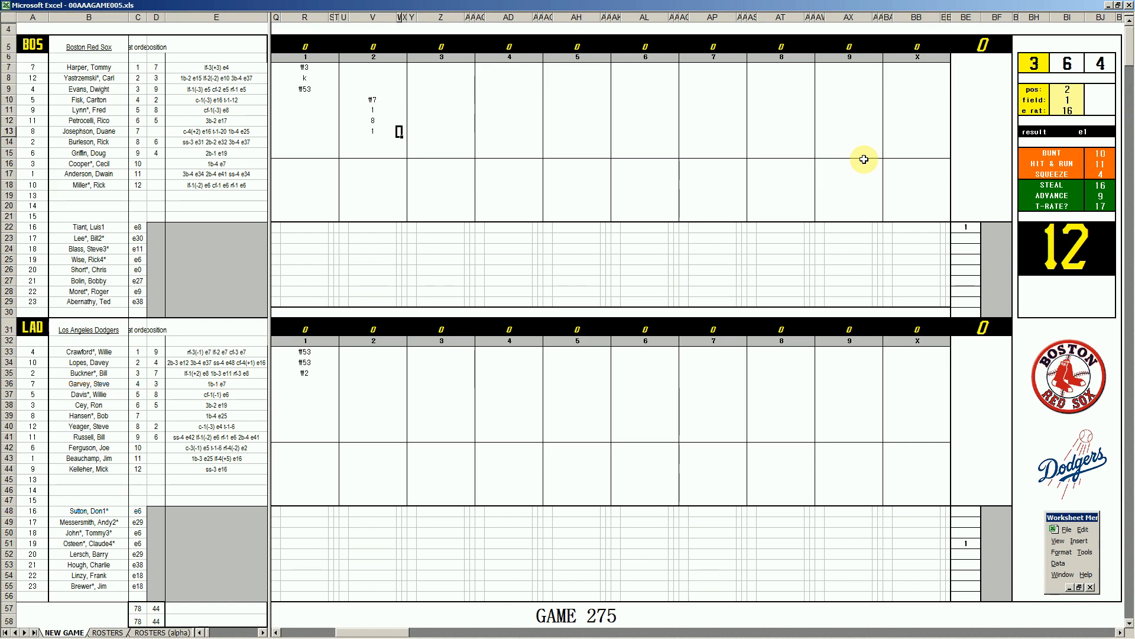
type("1")
key("Left")
key("Left")
key("Up")
key("Up")
type("1")
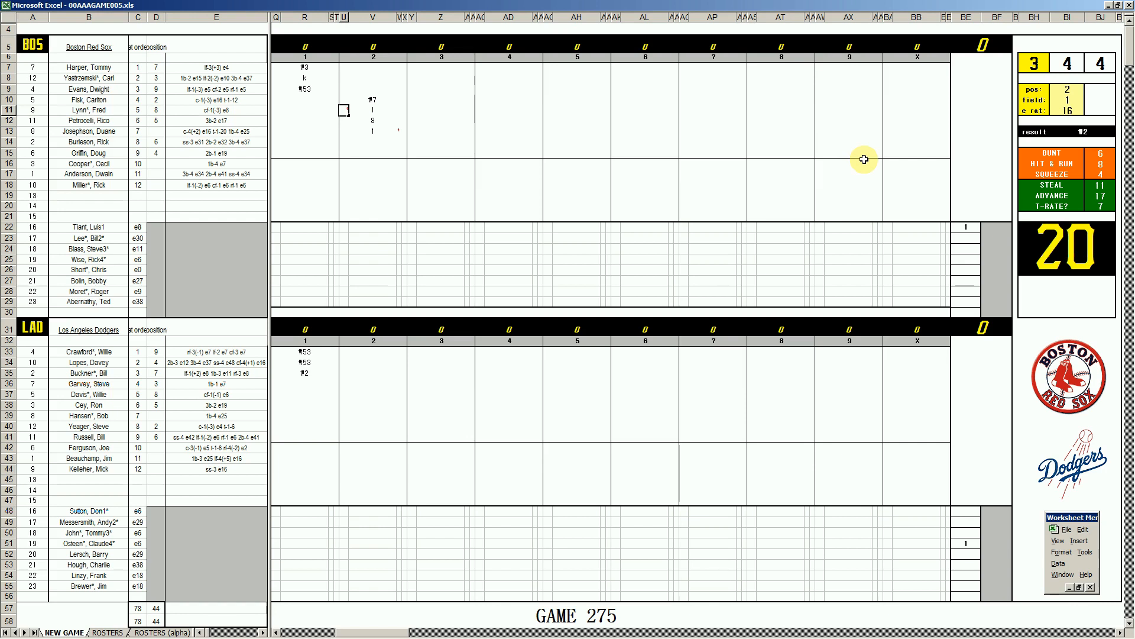
Step: Record Boston's remaining second-inning results: \3 in V14, 8 in V15 and \8 for the leadoff batter in V7
key("Right")
key("Down")
key("Down")
key("Down")
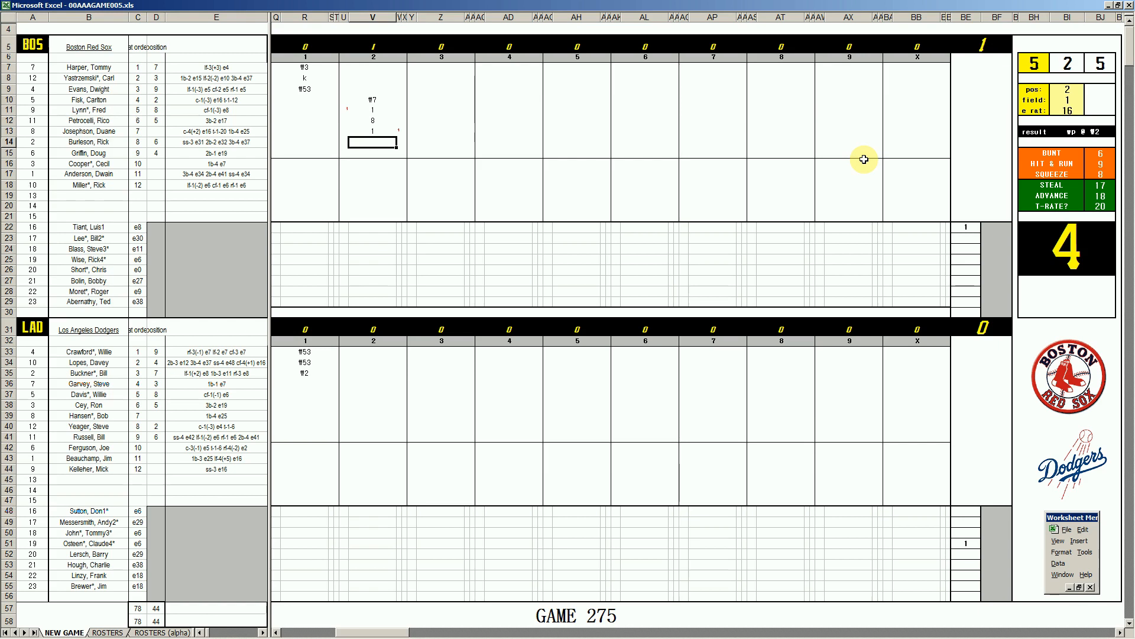
type("w3")
key("Return")
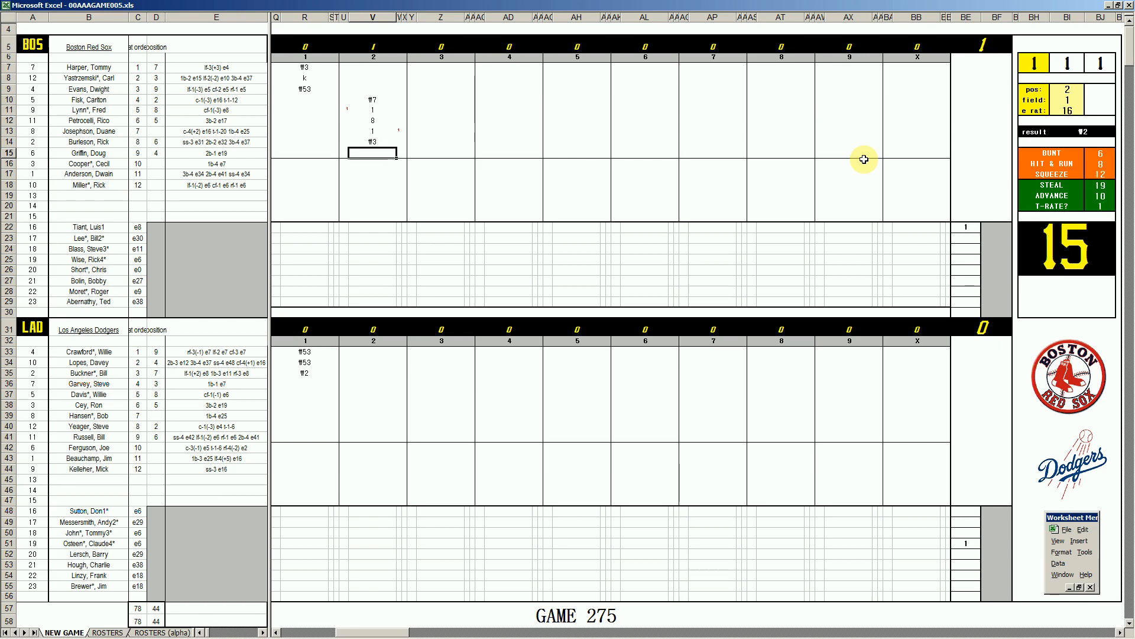
type("8")
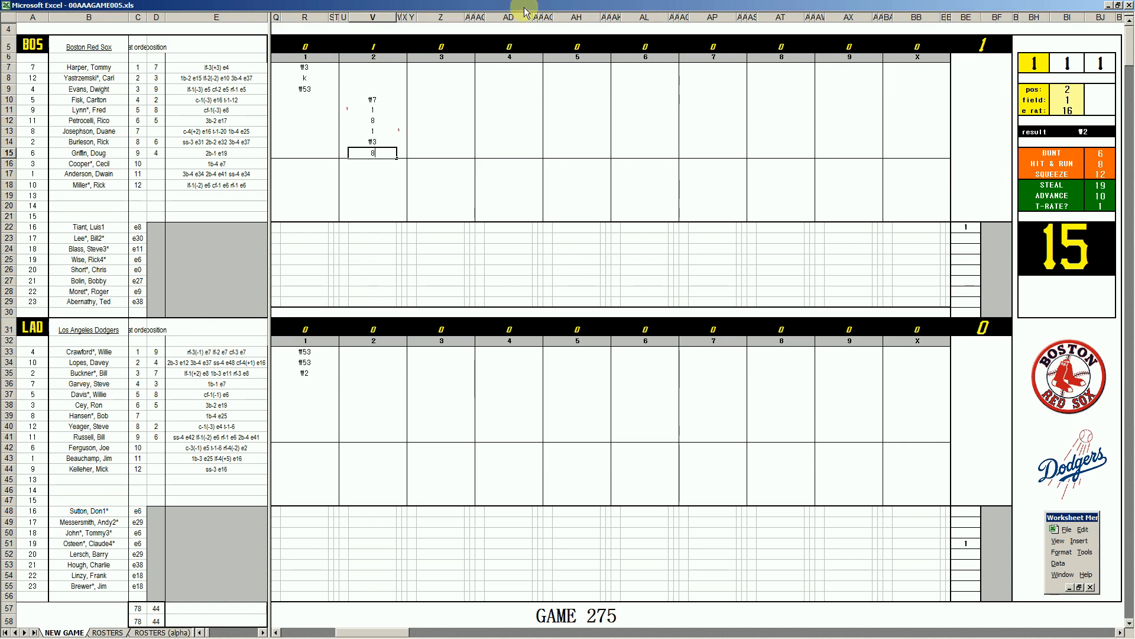
left_click(373, 66)
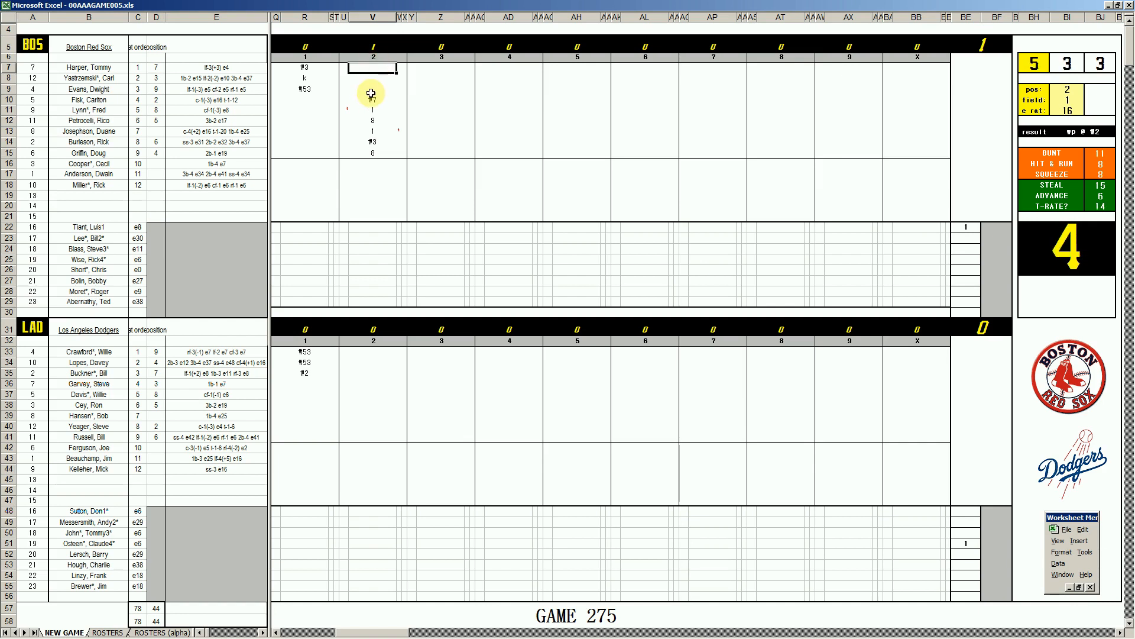
type("#8")
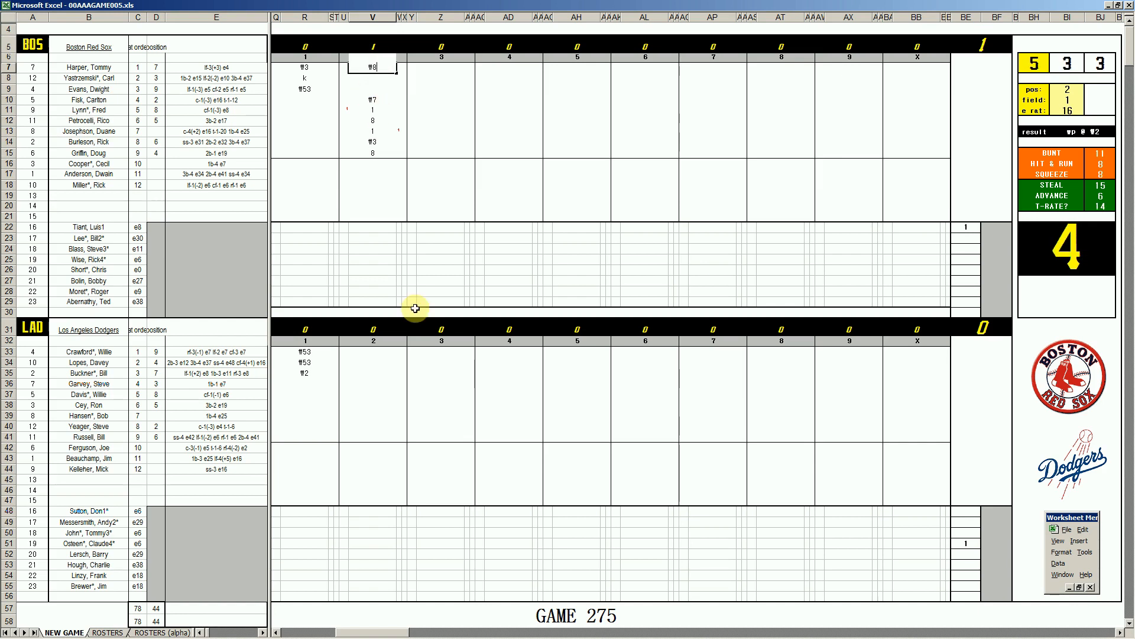
Step: Record the Dodgers' second-inning results 8, k, \8 and \46 for the fourth through seventh batters in V36 to V39
left_click(364, 383)
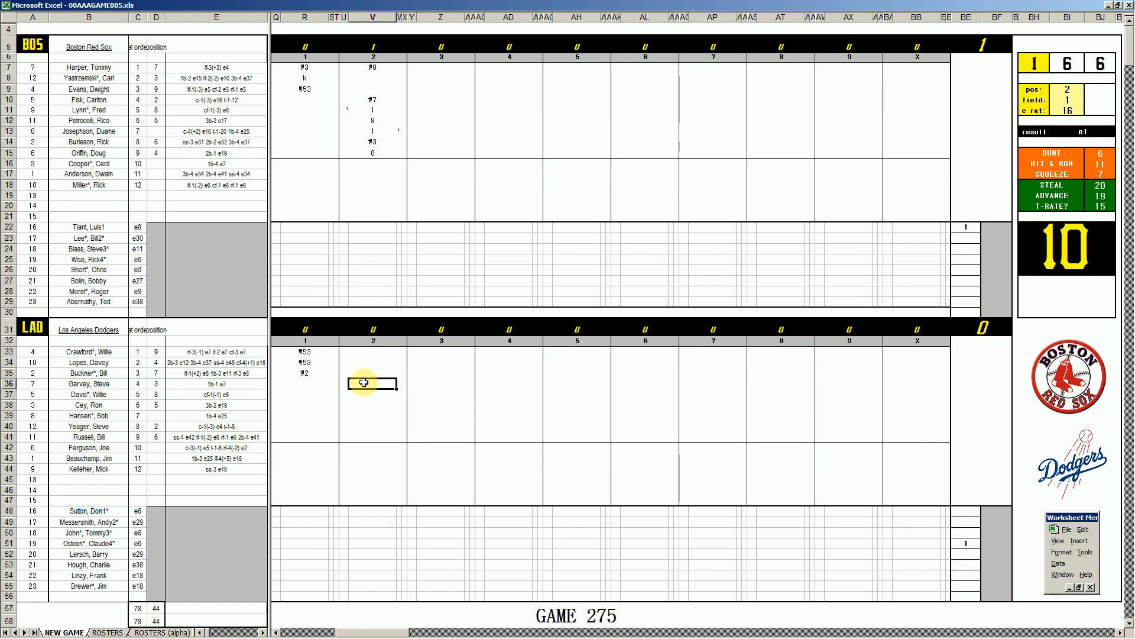
type("8")
key("Return")
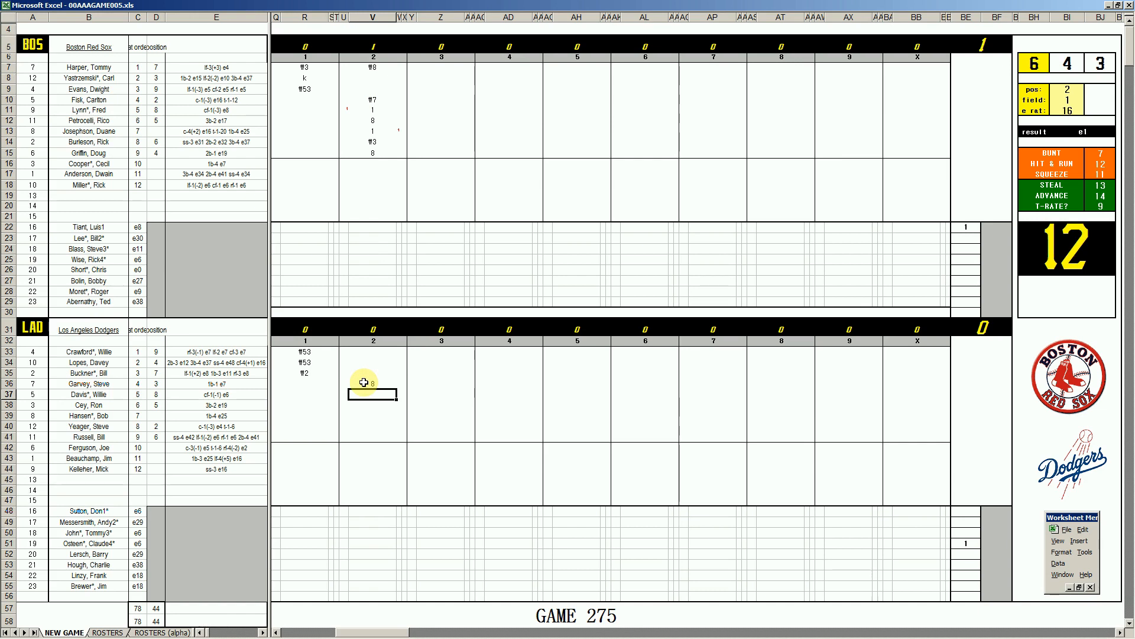
type("k")
key("Return")
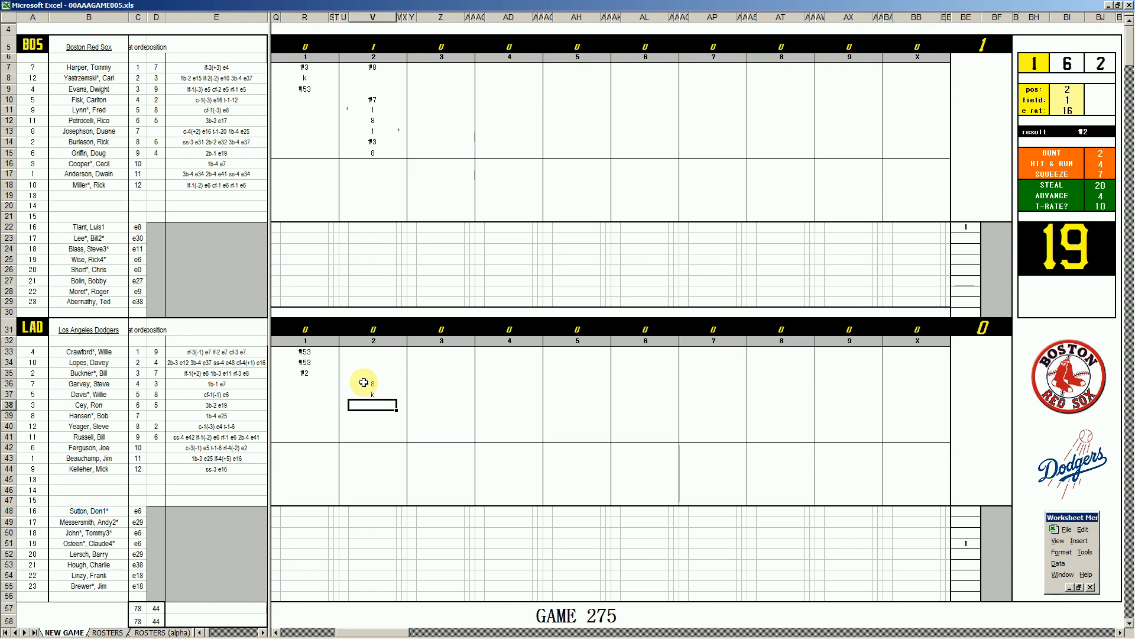
type("#8")
key("Return")
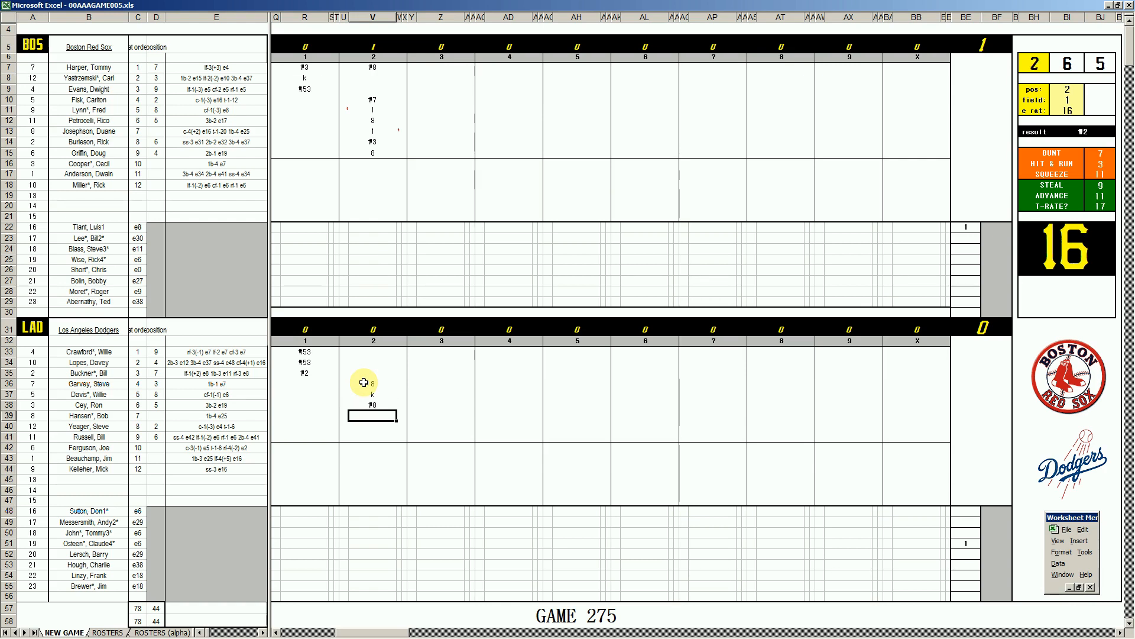
type("#46")
Step: Record Boston's third-inning results \13, \13 and \8 for the second through fourth batters in Z8 to Z10
left_click(434, 76)
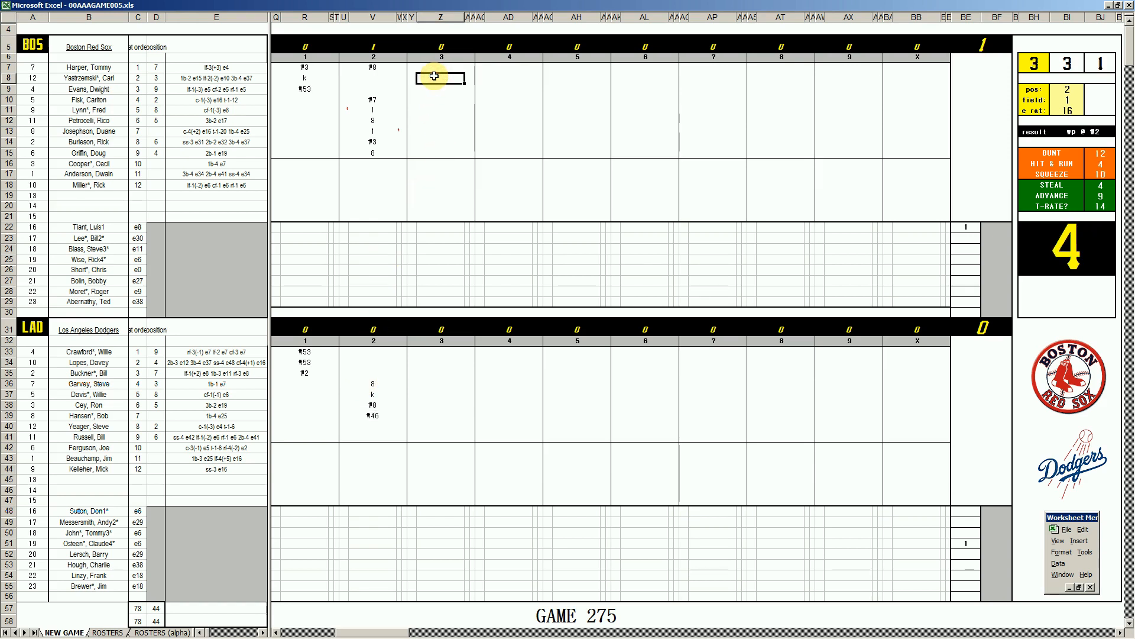
type("#13")
key("Return")
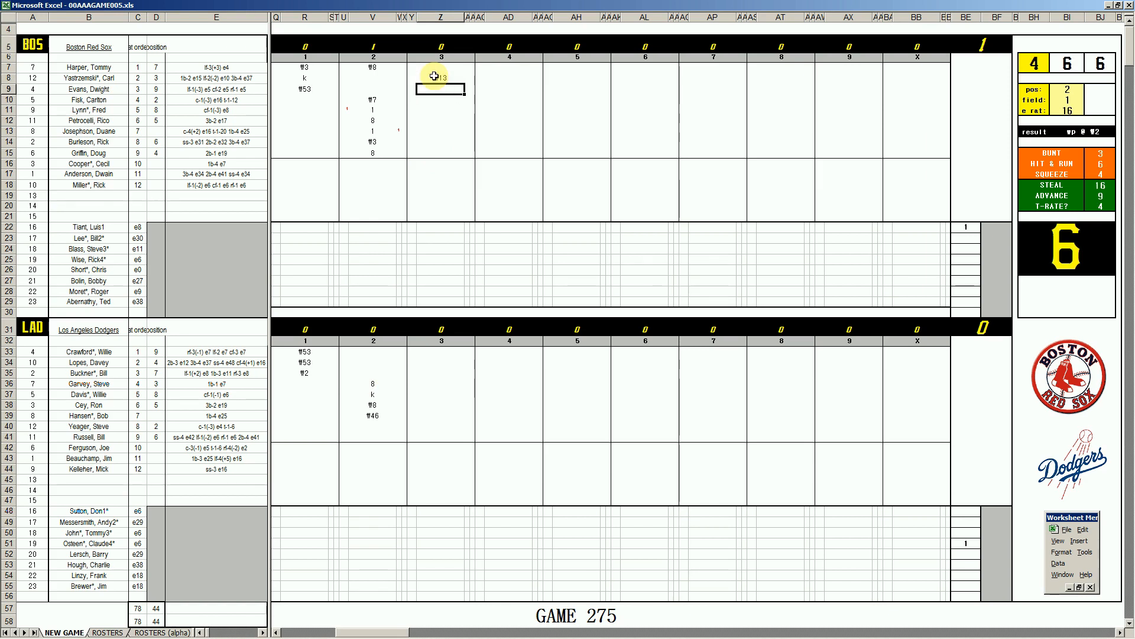
type("#13")
key("Return")
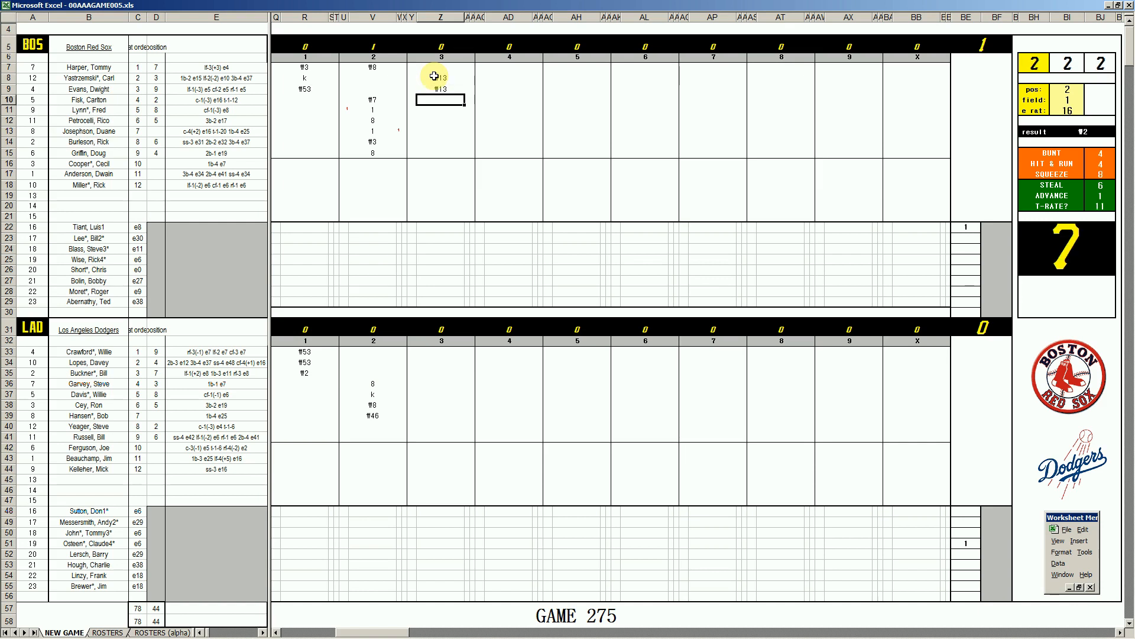
type("#8")
Step: Record k for the Dodgers' eighth batter in the third inning, cell Z40
left_click(421, 424)
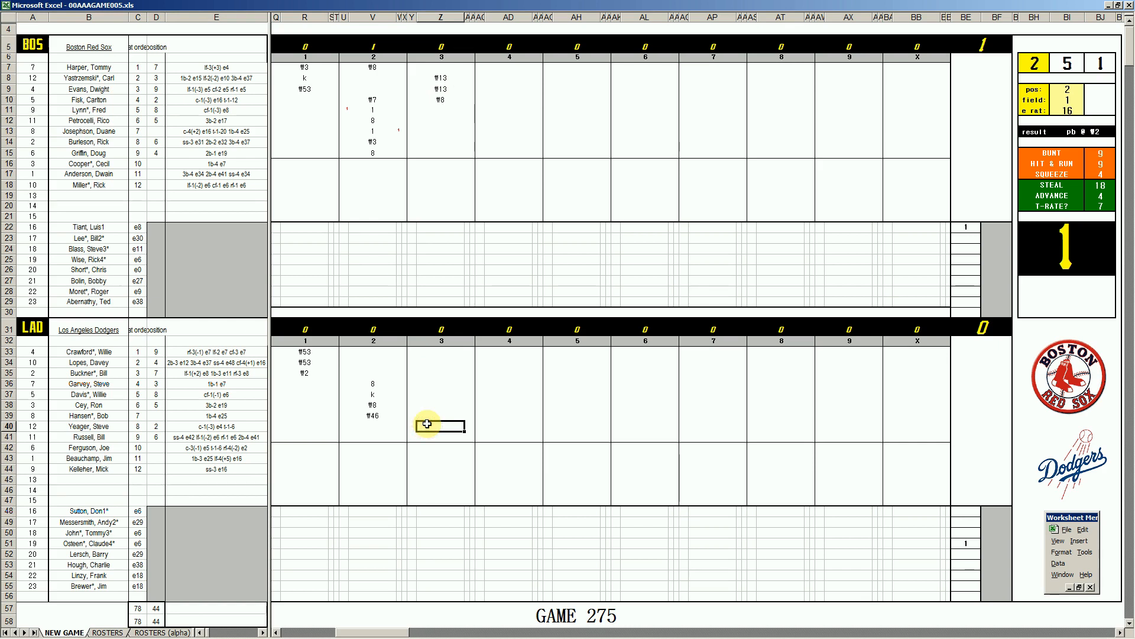
type("k")
key("Return")
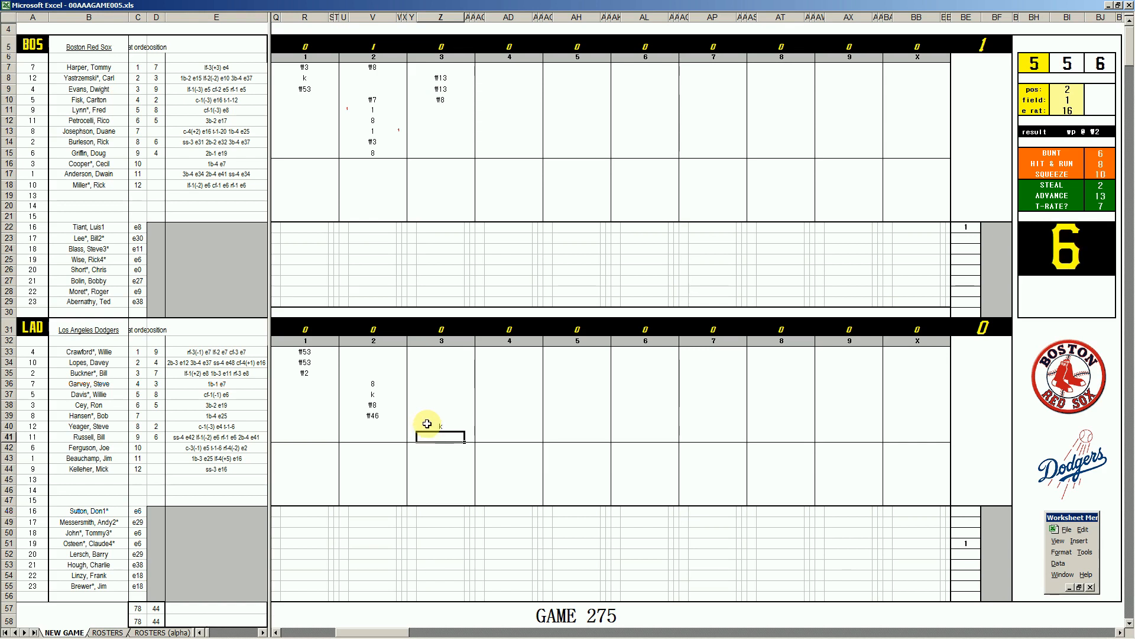
Step: Set the fielding lookup to position 4 with error rating 19
key("ctrl+f")
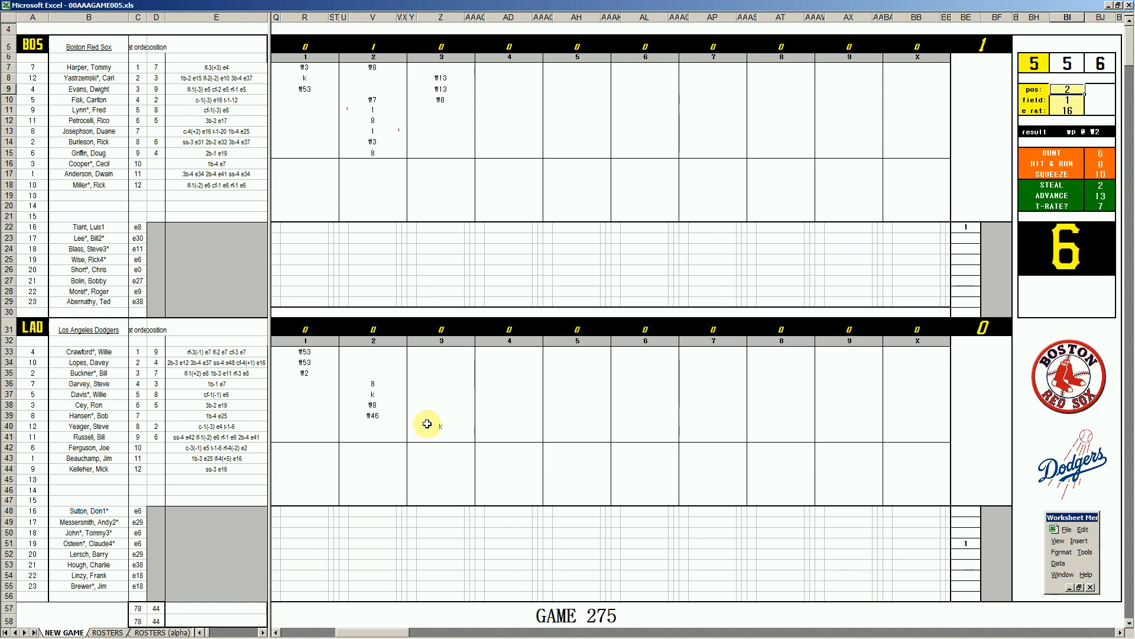
type("4")
key("Return")
key("Return")
type("19")
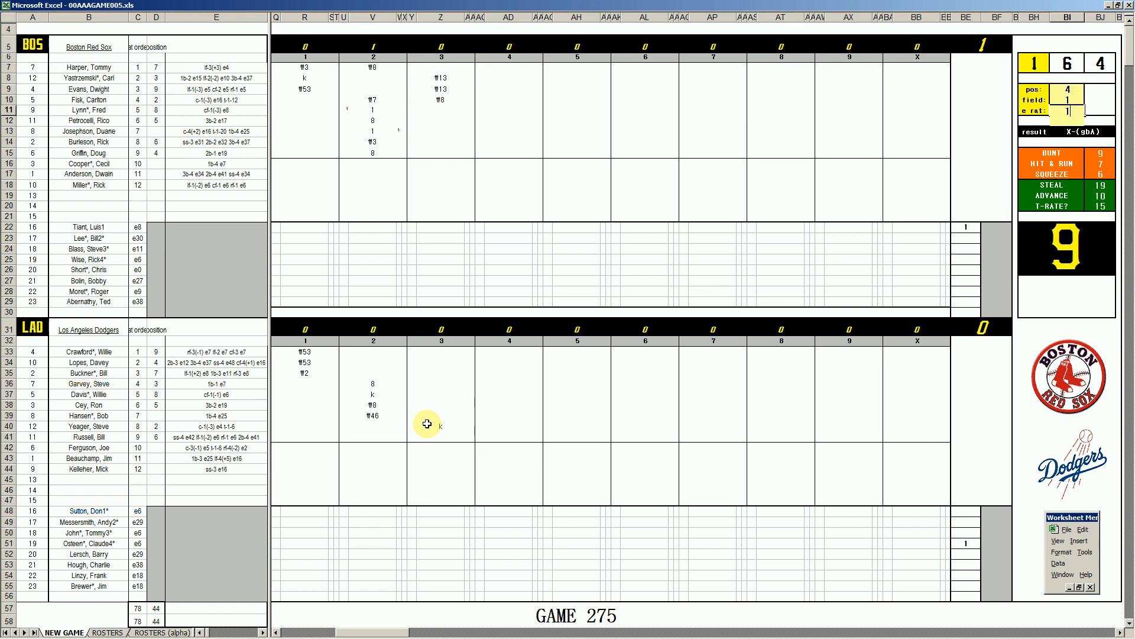
key("Return")
Step: Record the Dodgers' third-inning results \43 for the ninth batter in Z41 and \9 for the leadoff batter in Z33
left_click(437, 436)
type("#13")
key("Return")
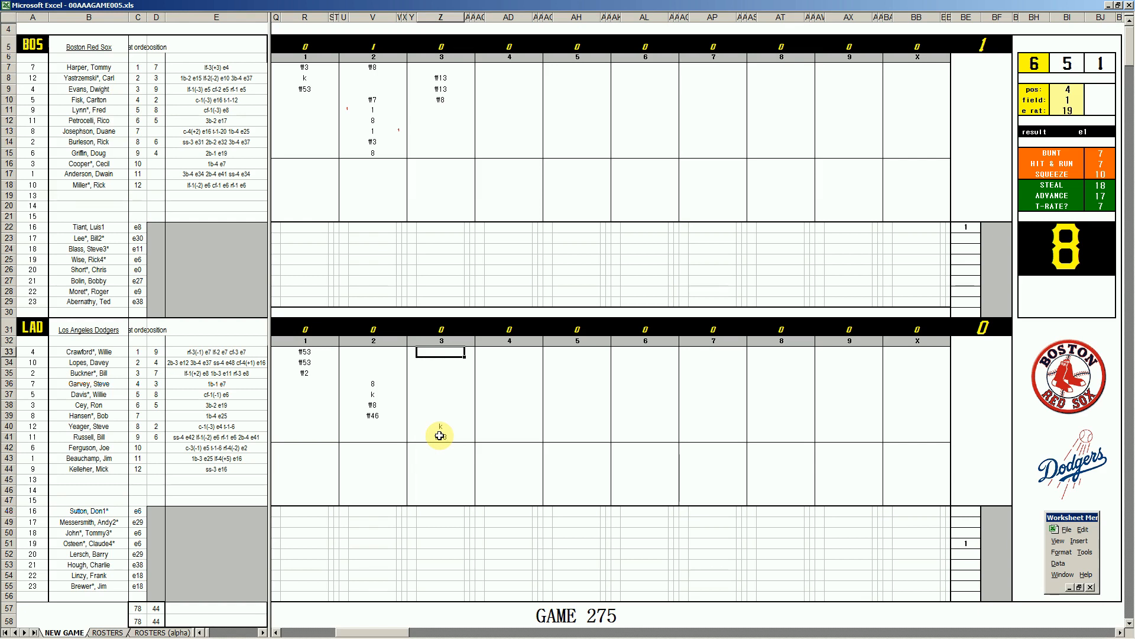
type("#9")
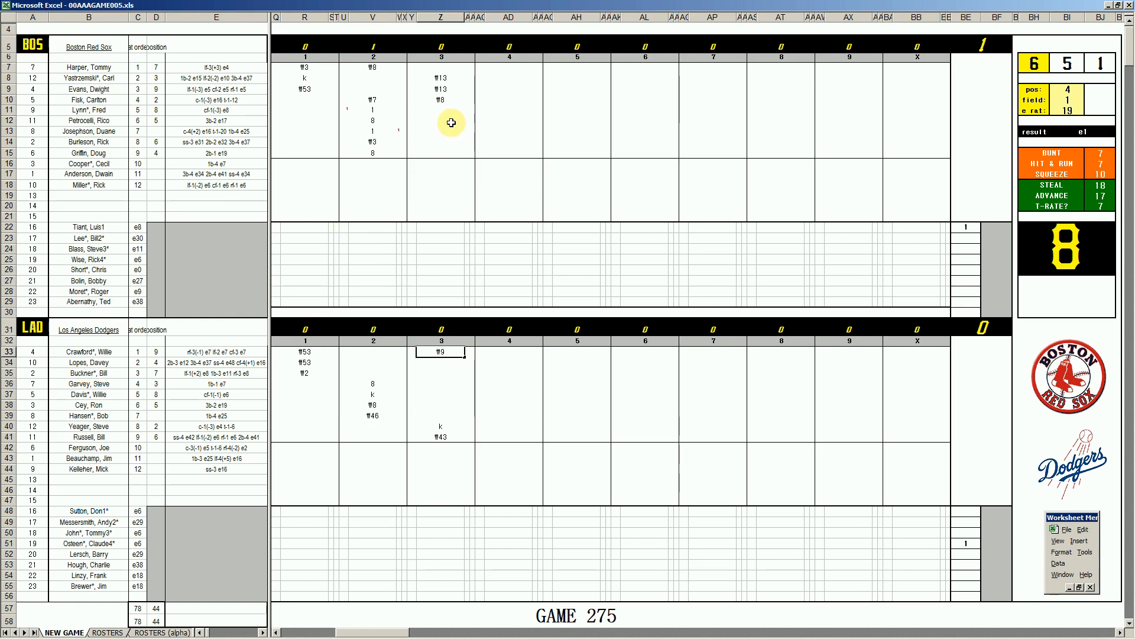
Step: Record a 1 for each of Boston's fifth, sixth and seventh batters in the fourth inning, cells AD11 to AD13
left_click(496, 112)
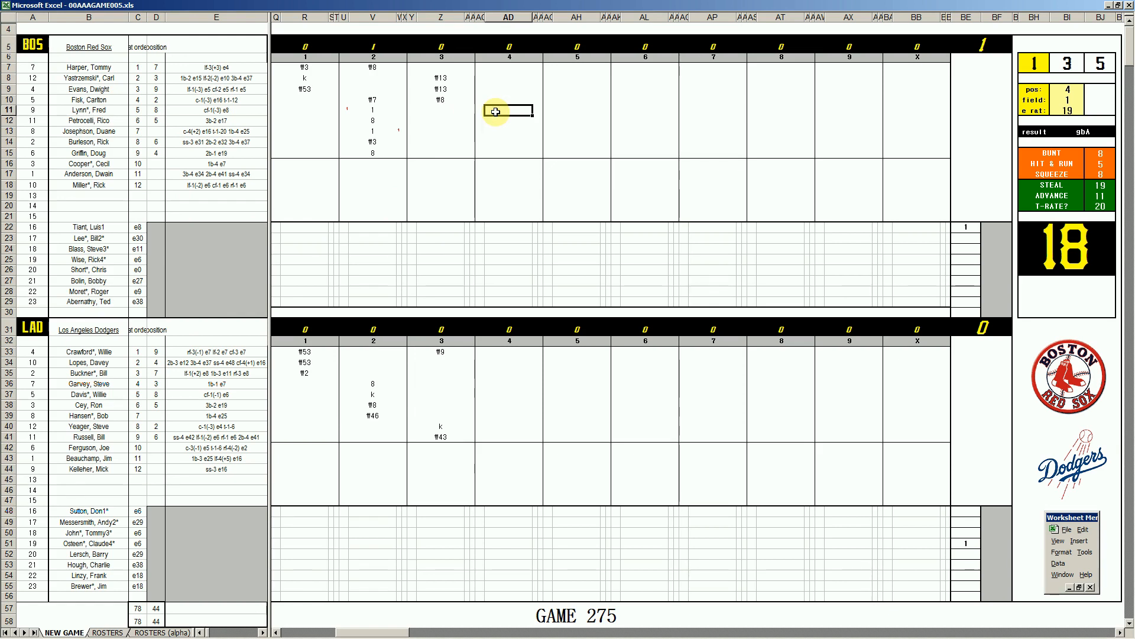
type("1")
key("Return")
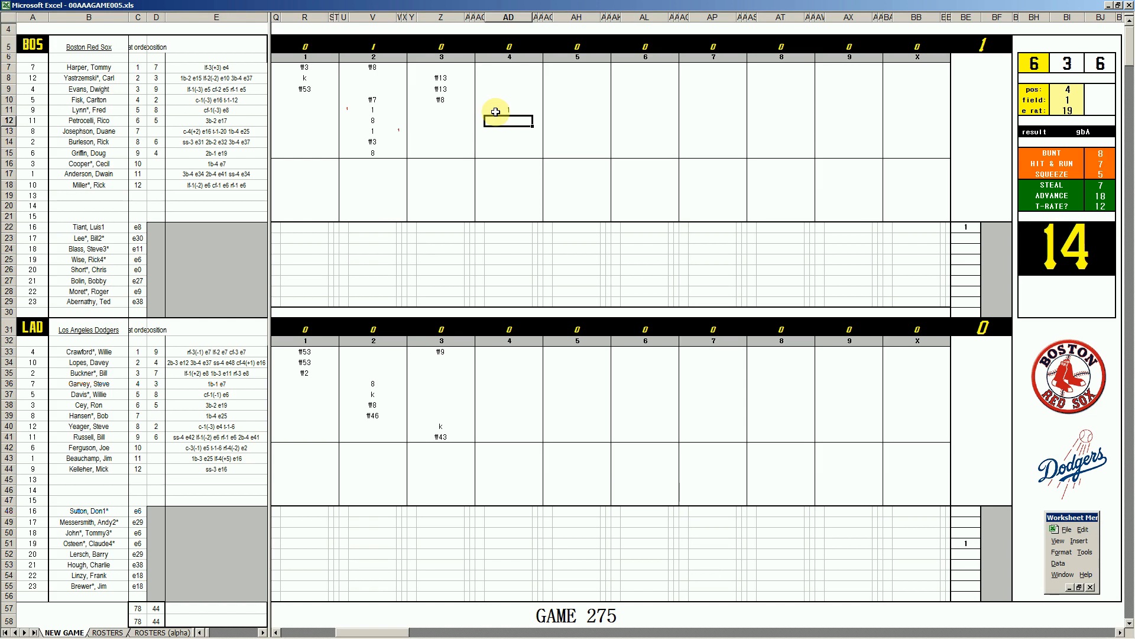
type("1")
key("Return")
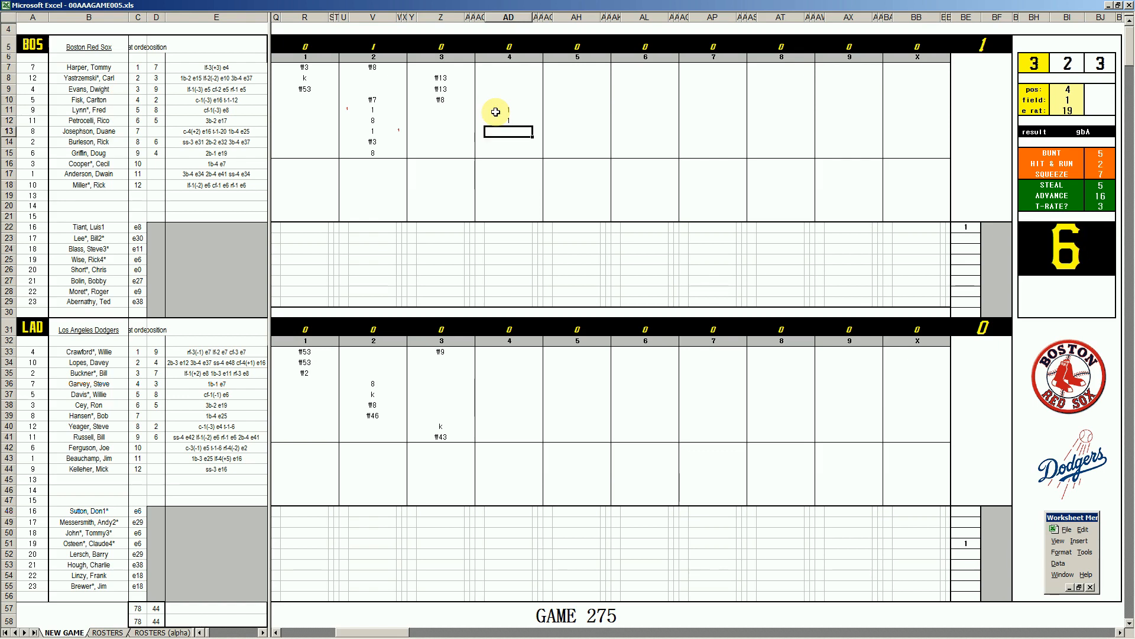
type("1")
key("Return")
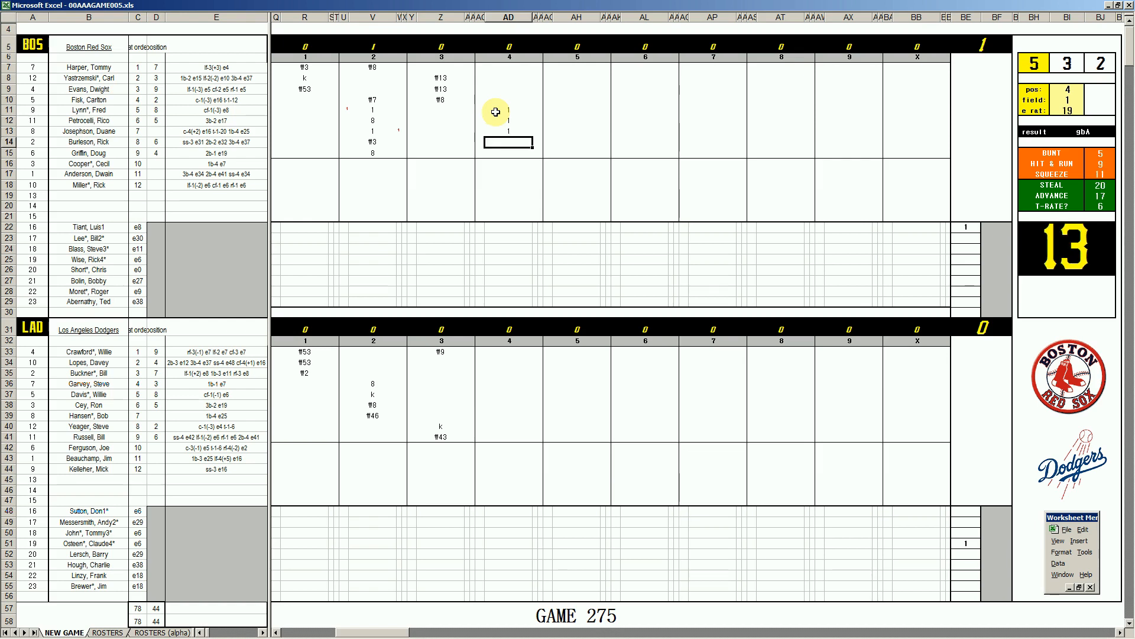
Step: Record \43 for Boston's eighth batter in AD14 and enter marker 1 in AE14 and in AC11 beside the fifth batter's result
type("\\43")
key("Right")
type("1")
key("Left")
key("Left")
key("Up")
key("Up")
key("Up")
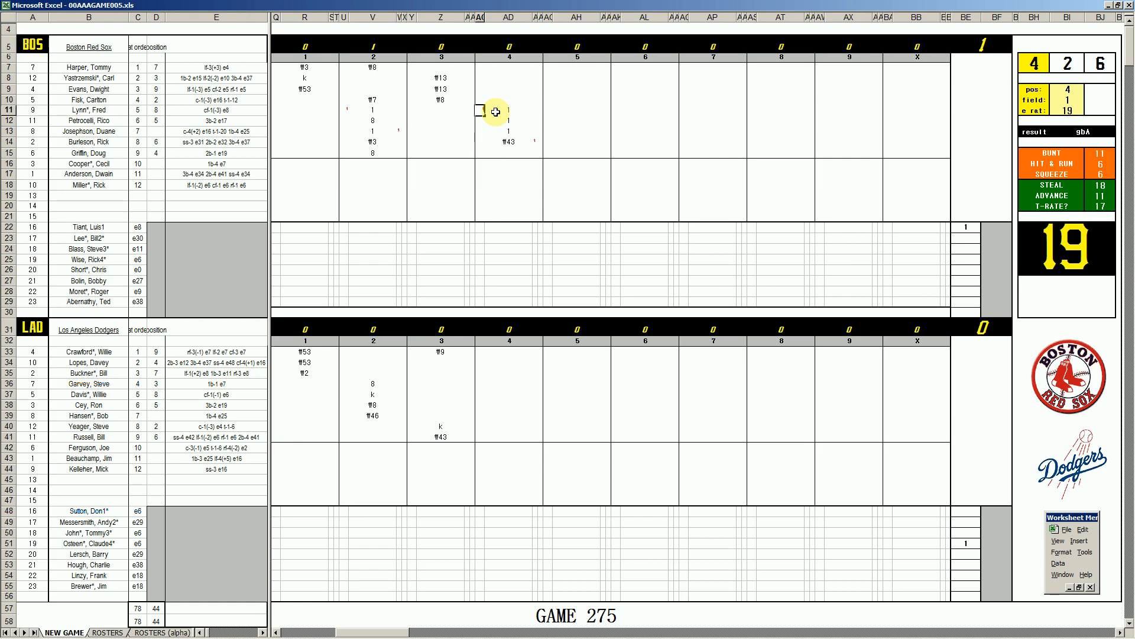
type("1")
Step: Record Boston's fourth-inning results \4 for the ninth batter in AD15 and \9 for the leadoff batter in AD7
key("Right")
key("Down")
key("Down")
key("Down")
key("Down")
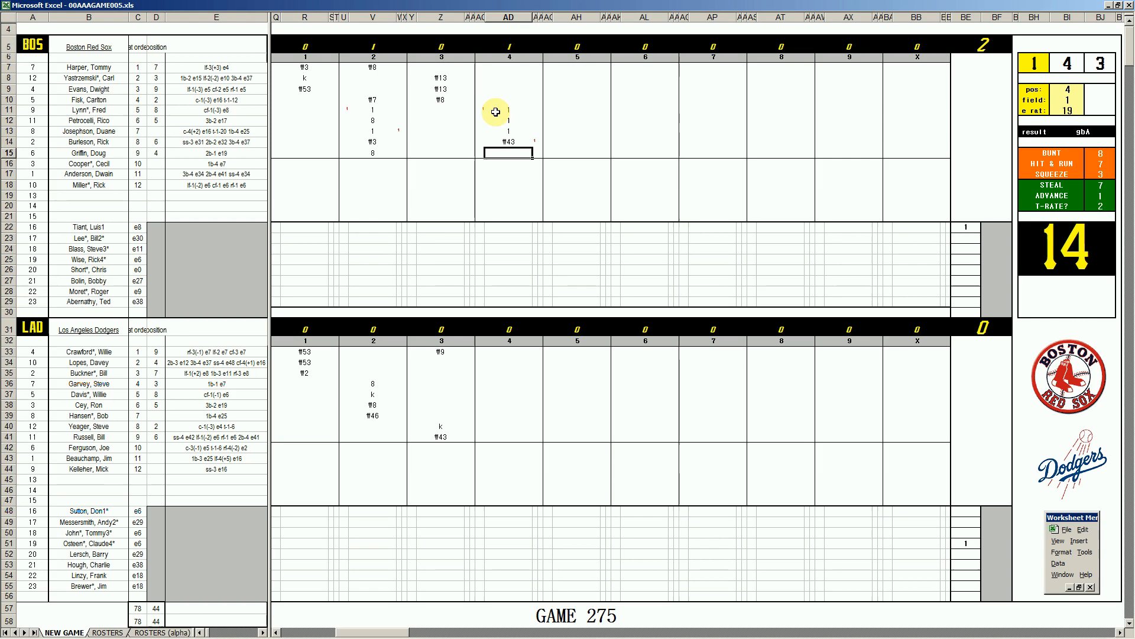
type("#4")
key("Return")
key("Up")
key("Up")
key("Up")
key("Up")
key("Up")
key("Up")
key("Up")
key("Up")
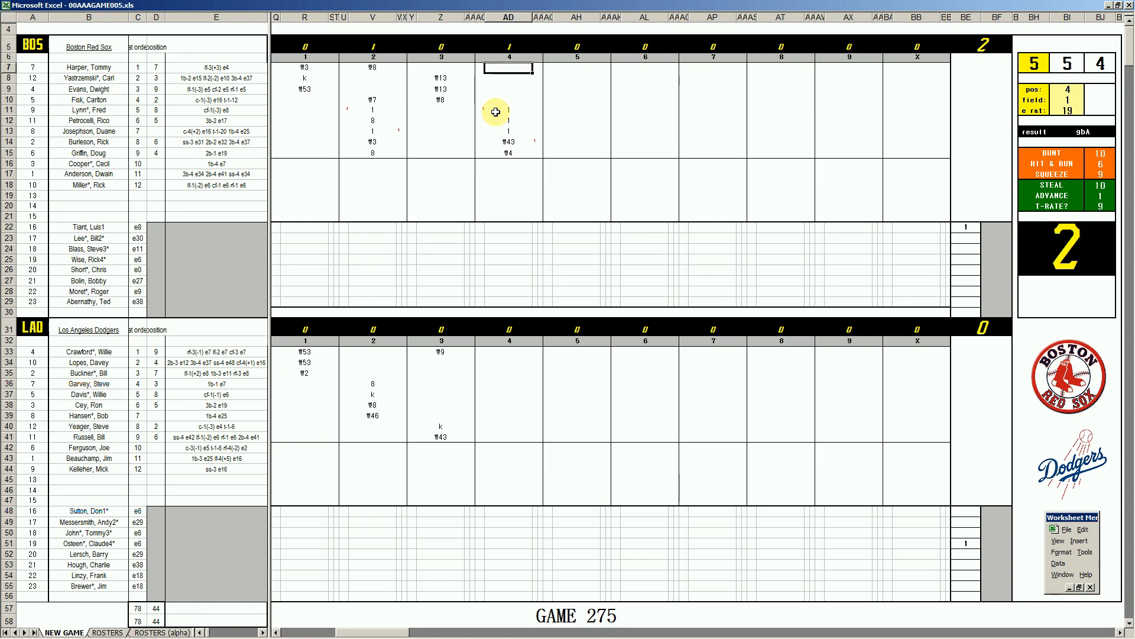
type("#9")
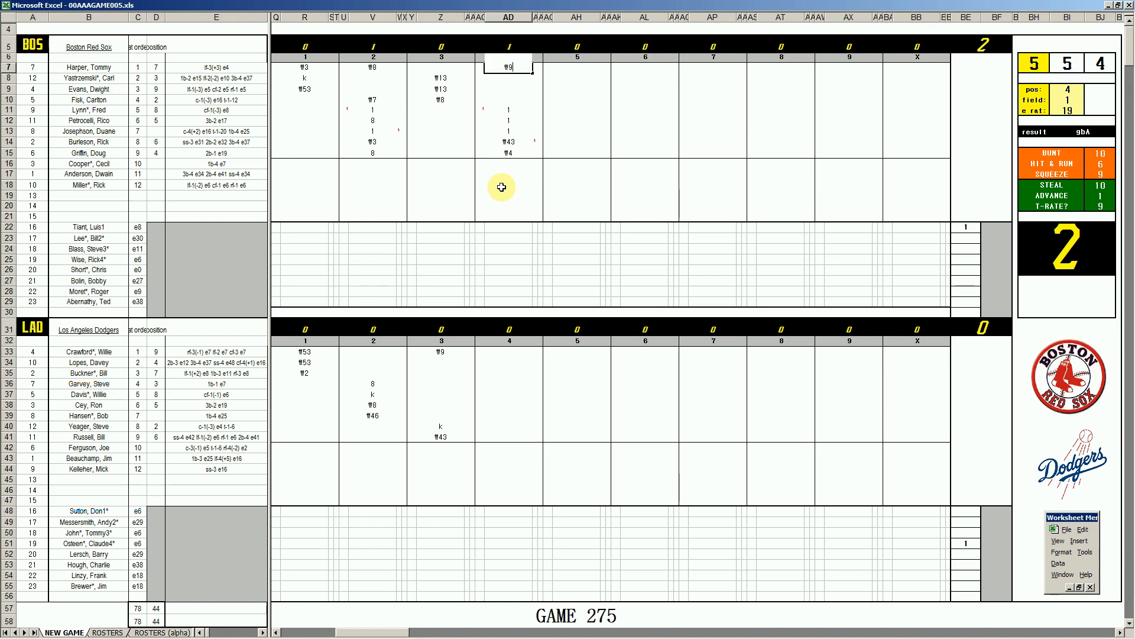
Step: Record \7 for the Dodgers' second batter in the fourth inning, cell AD34
left_click(506, 362)
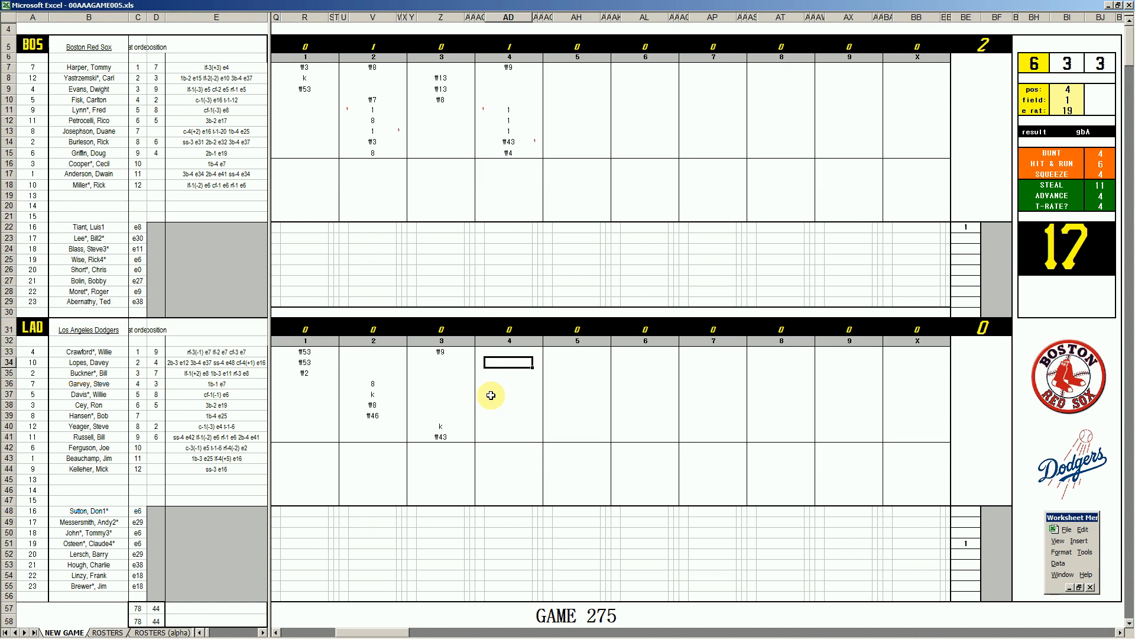
type("#7")
key("Return")
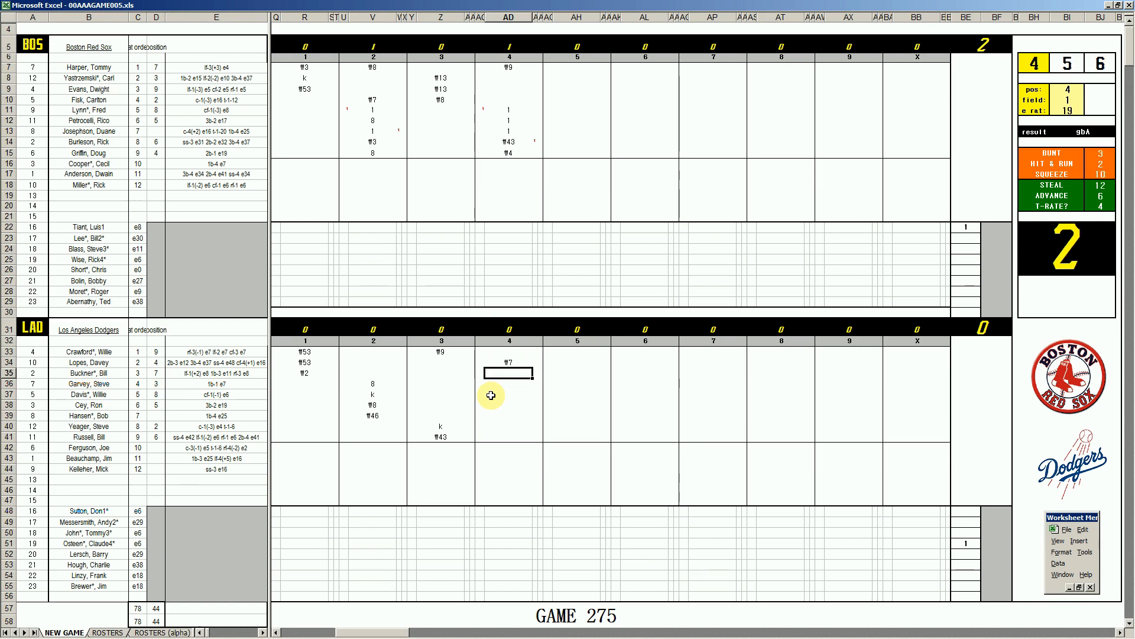
Step: Set the fielding lookup to position 7 and field 3, and record 2 for the Dodgers' third batter in AD35
key("ctrl+q")
type("7")
key("Return")
type("3")
key("Return")
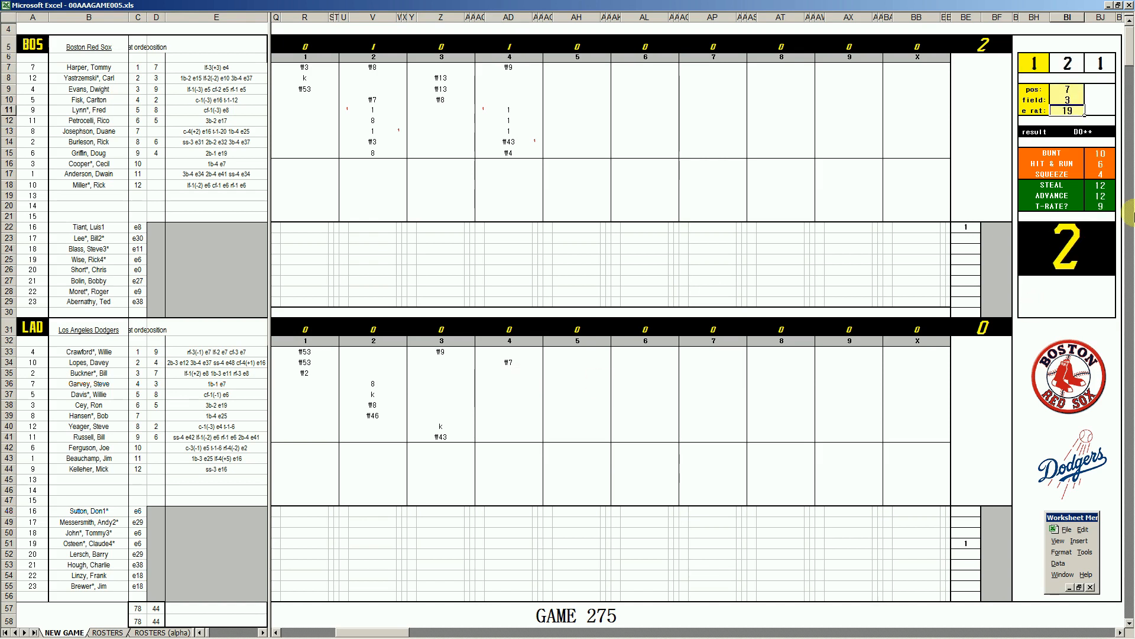
left_click(510, 372)
type("2")
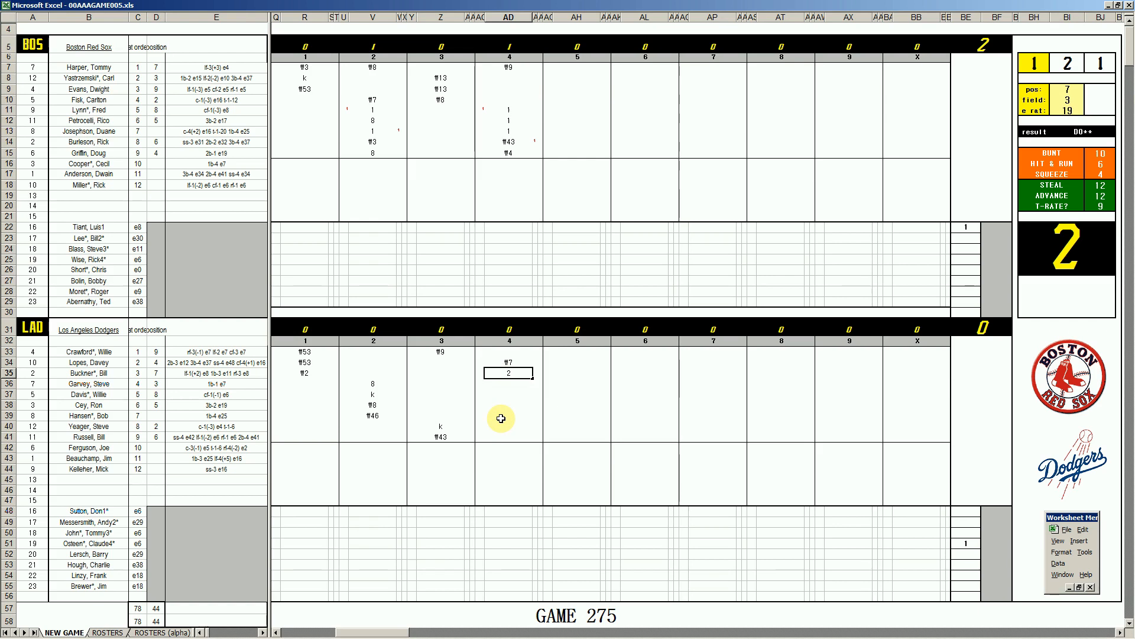
key("Return")
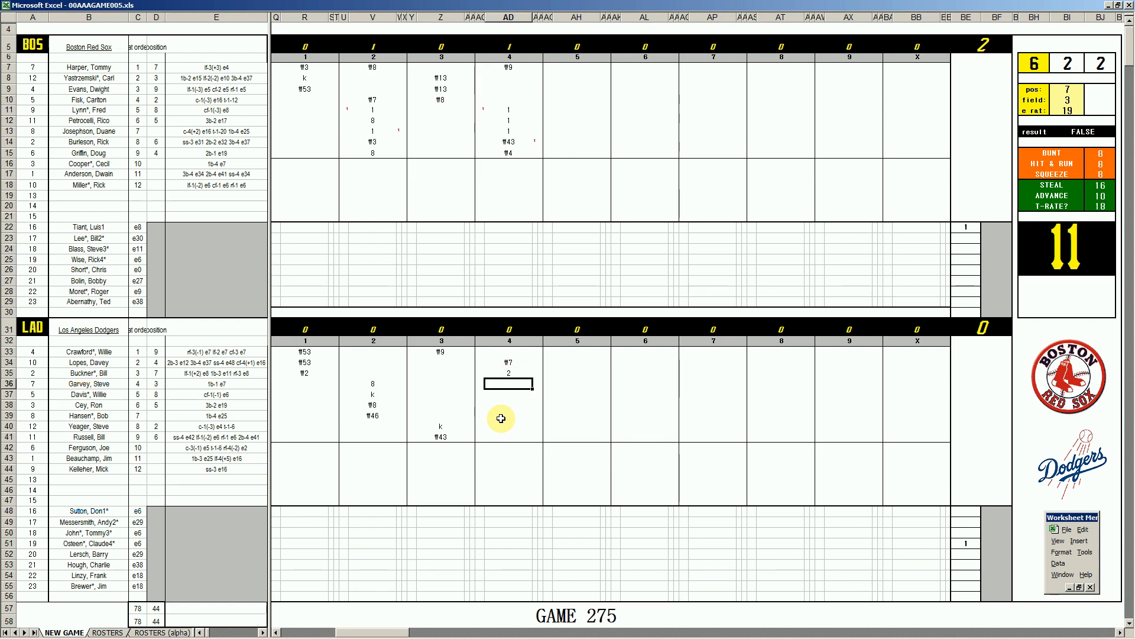
Step: Set the fielding lookup to position 6 and record e6 for the Dodgers' fourth batter in AD36
key("ctrl+q")
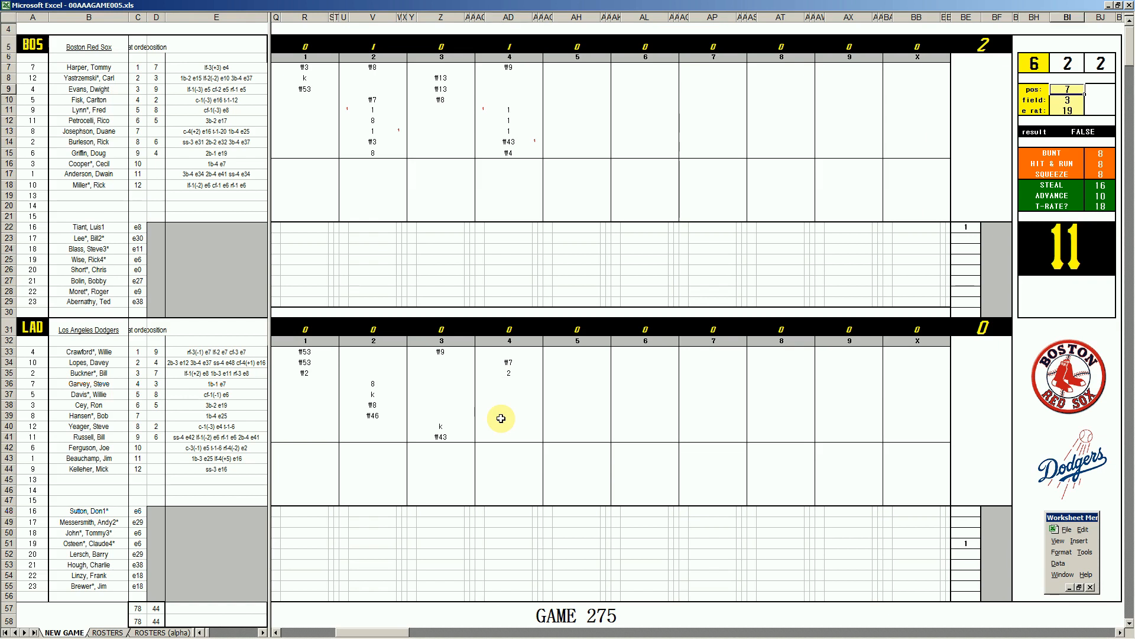
type("6")
key("Return")
key("Return")
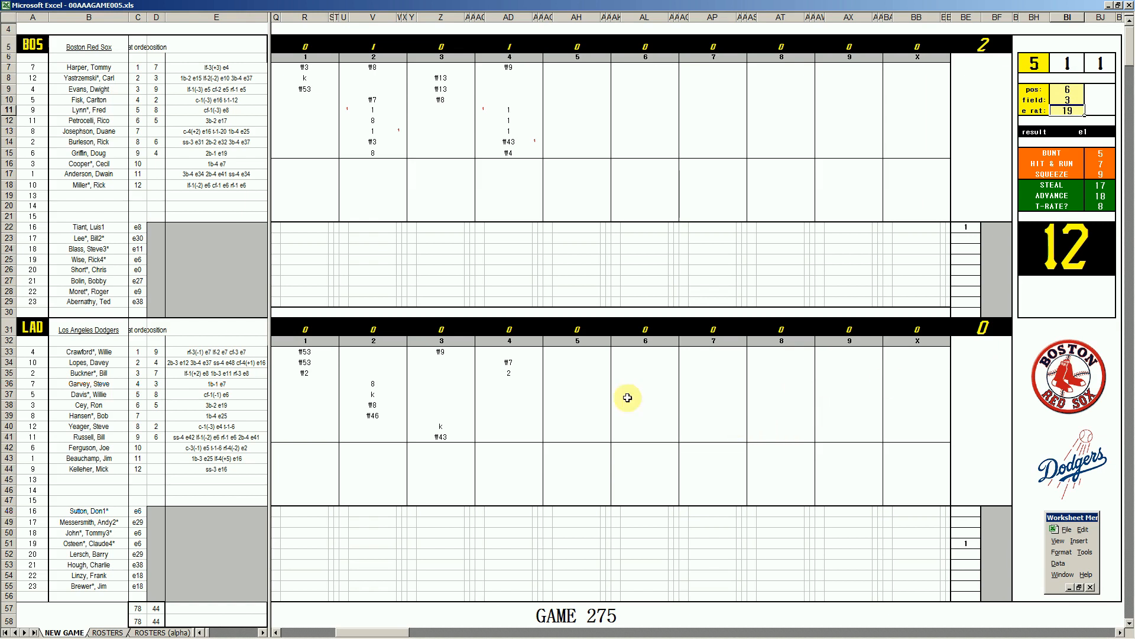
left_click(522, 386)
type("e6")
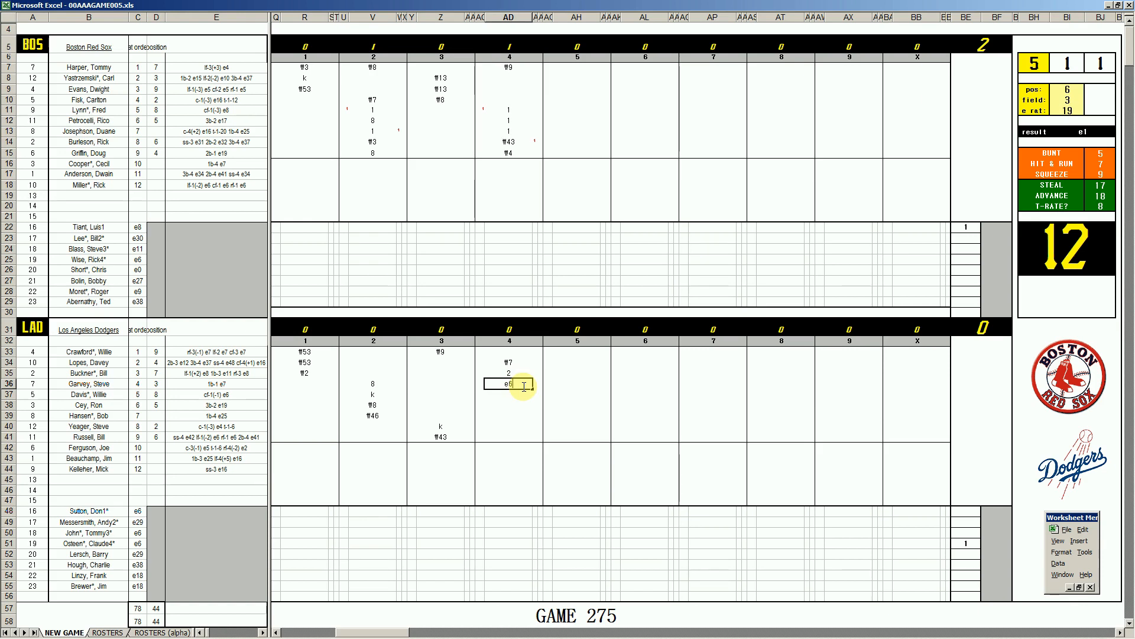
key("Return")
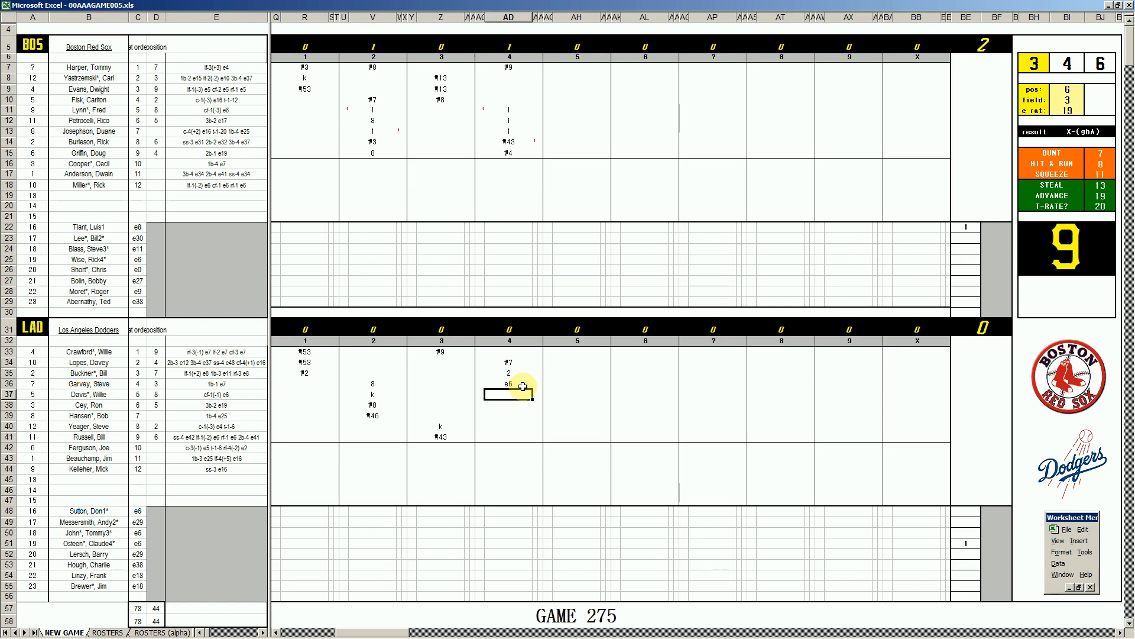
Step: Record k for the Dodgers' fifth batter in AD37, look up fielding with position 8, field 1 and e rating 8, and record \8 in AD38
type("k")
key("Return")
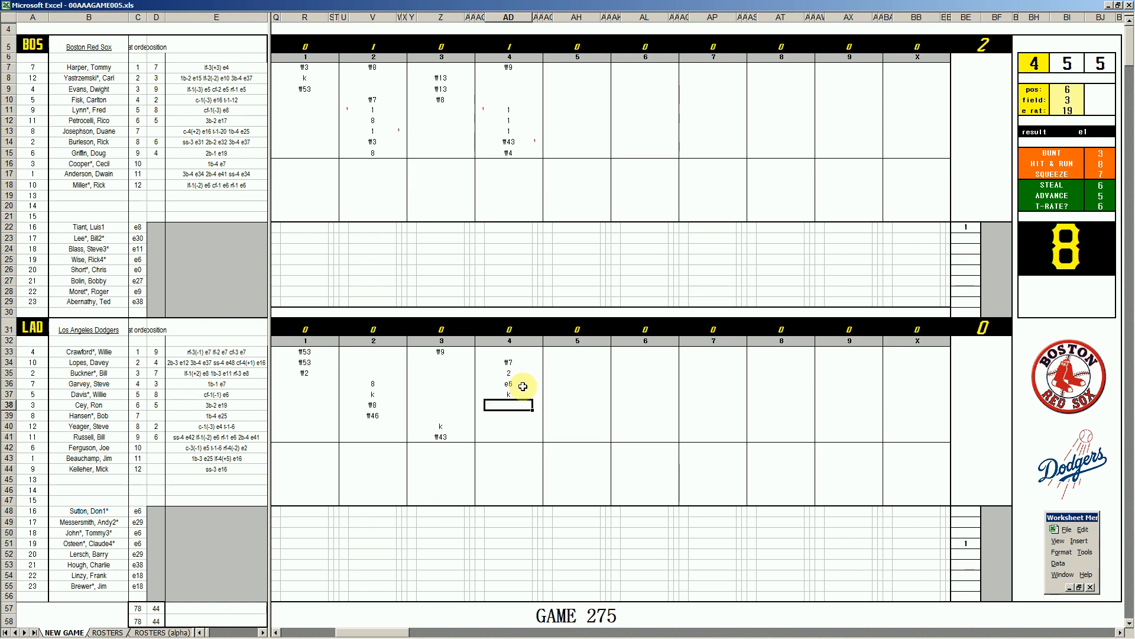
key("ctrl+e")
type("8")
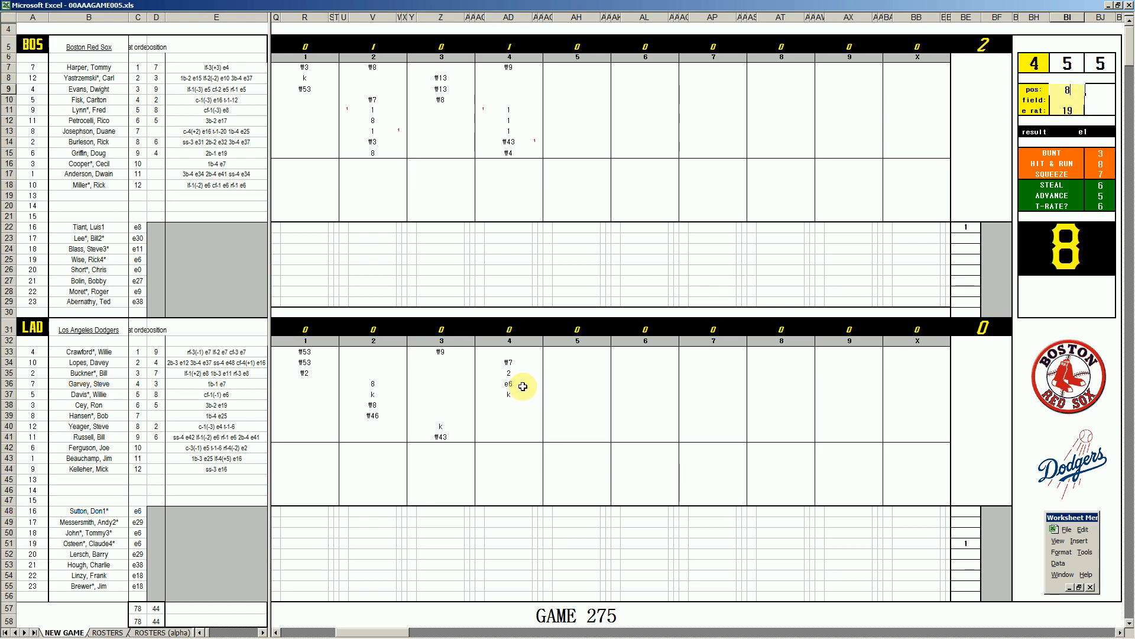
key("Return")
type("1")
key("Return")
type("8")
key("Return")
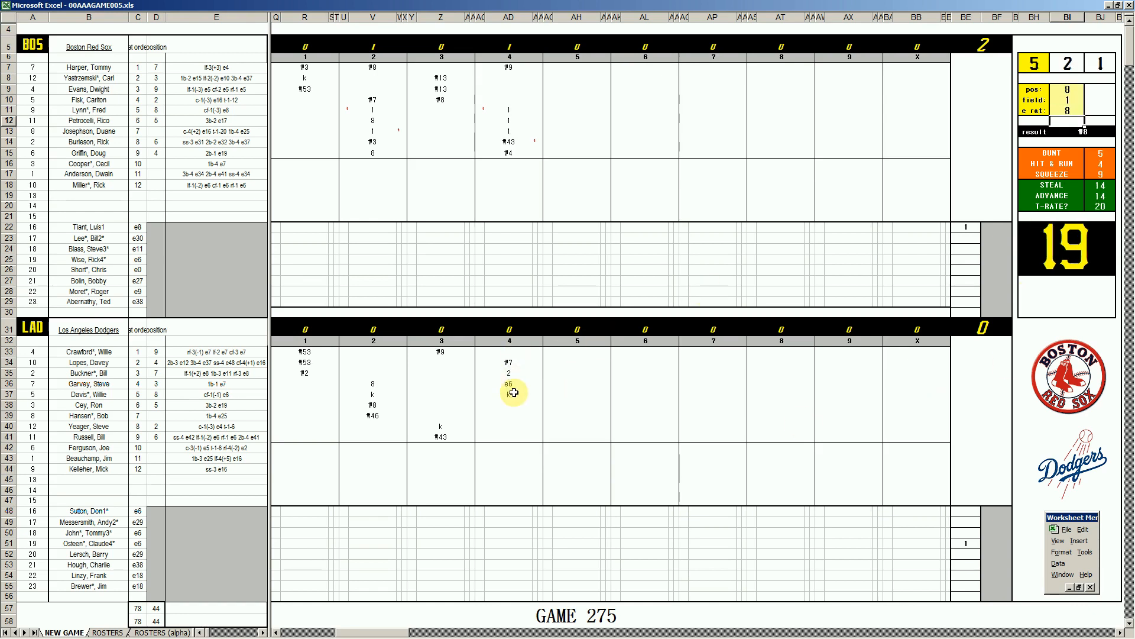
left_click(508, 406)
type("\\8")
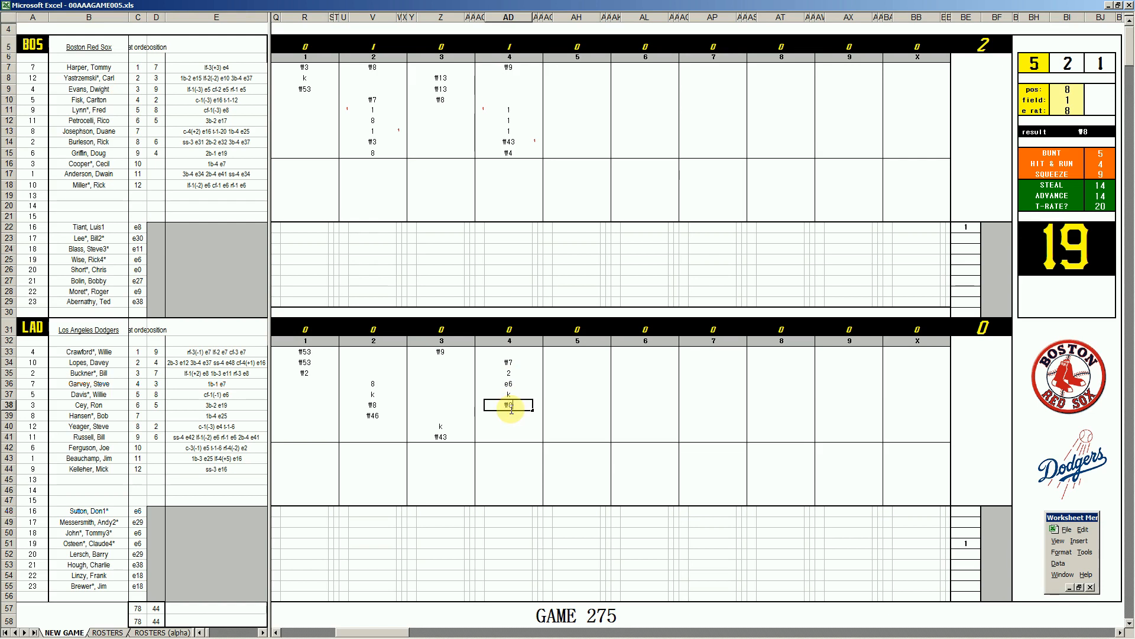
Step: Record Boston's fifth-inning results for the second through fifth batters: \9 in AH8, 1 in AH9, 8 in AH10 and 1 in AH11
left_click(563, 75)
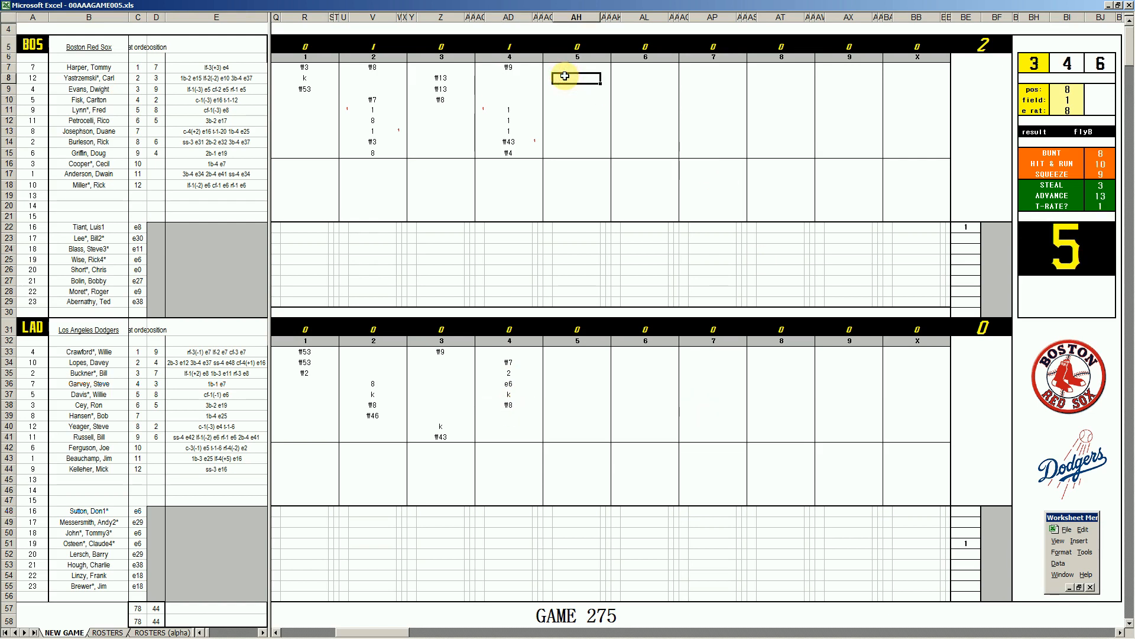
type("\\9")
key("Return")
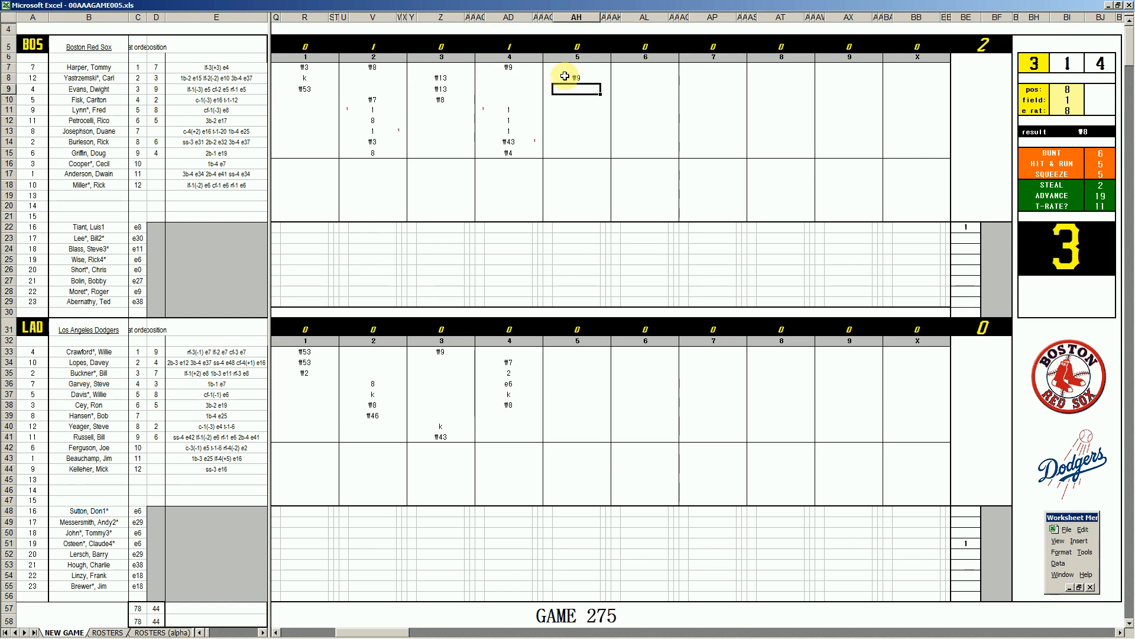
type("1")
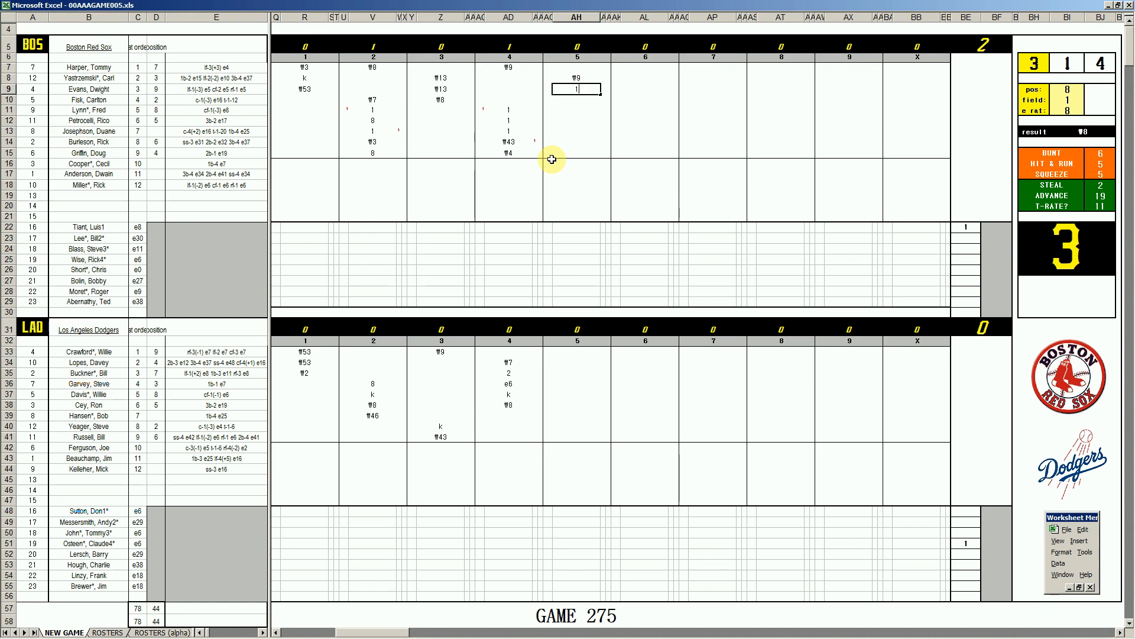
key("Return")
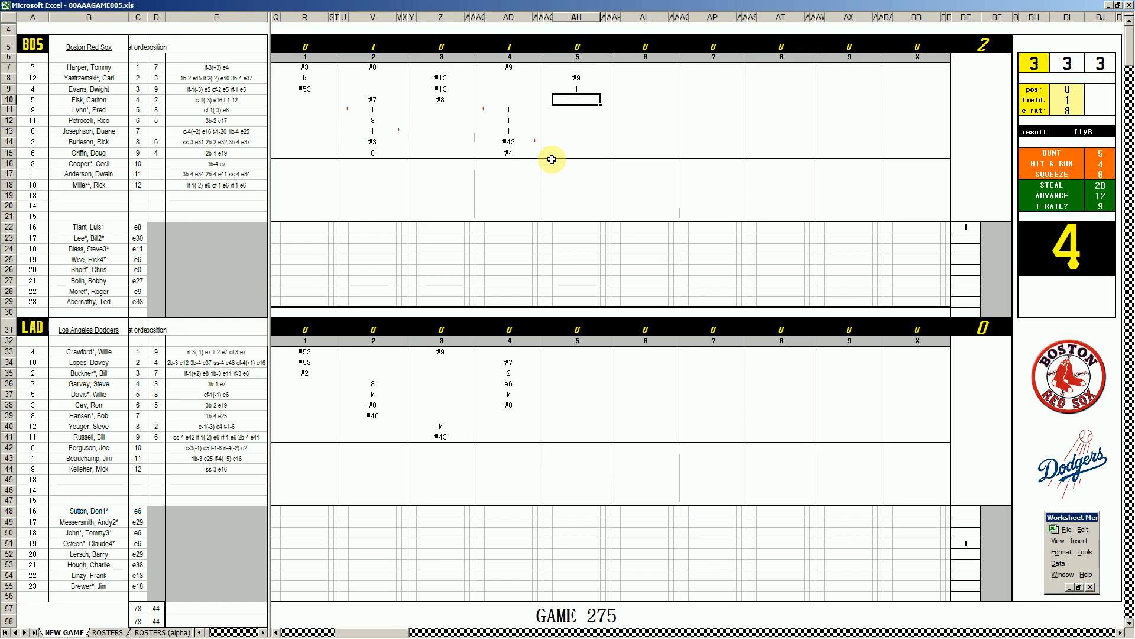
type("8")
key("Return")
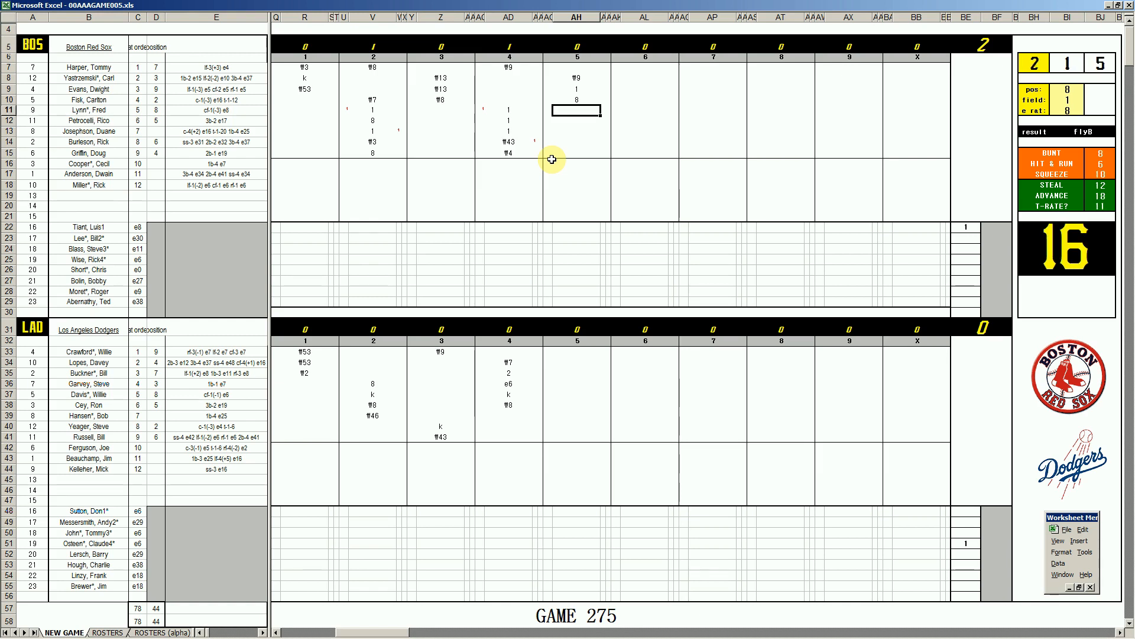
type("1")
Step: Enter 4 1/3 innings pitched in BF51 for the Dodgers' starting pitcher
left_click(988, 543)
type("+")
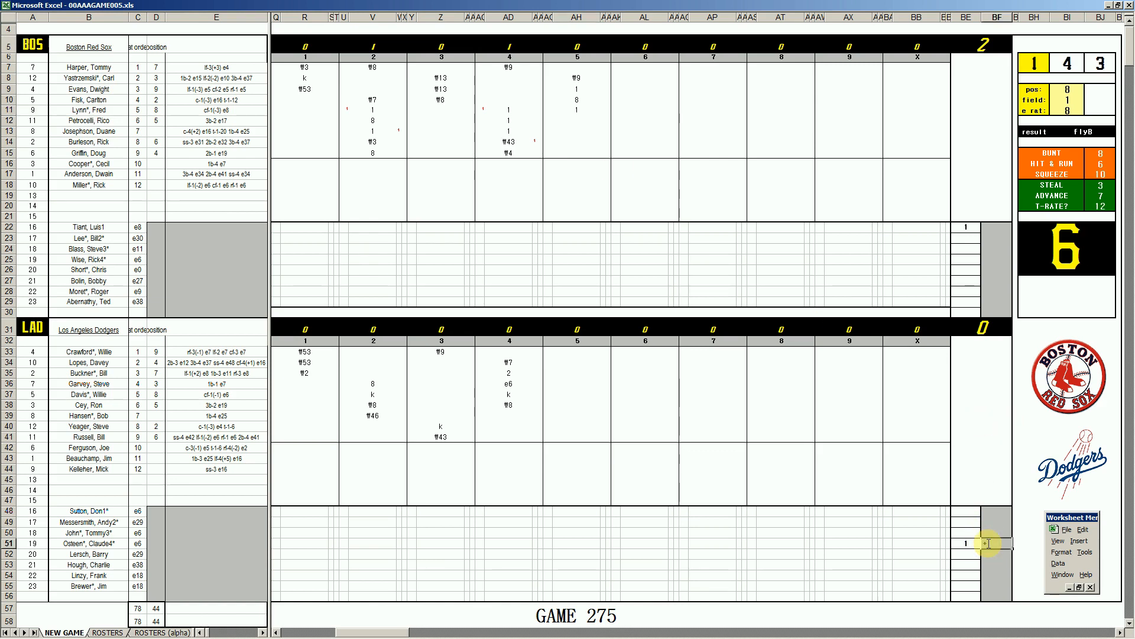
type("1/3")
key("Return")
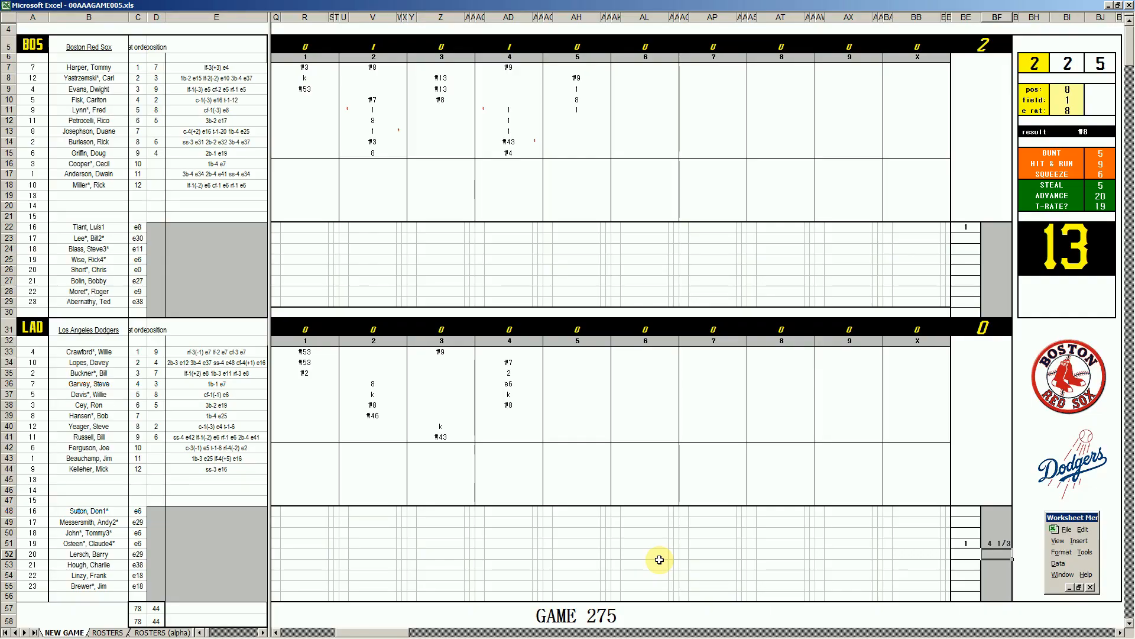
Step: Bring in the Dodgers' reliever in row 52 by entering 5 in BE52 and rp in the fifth-inning cell AH52
key("Left")
type("5")
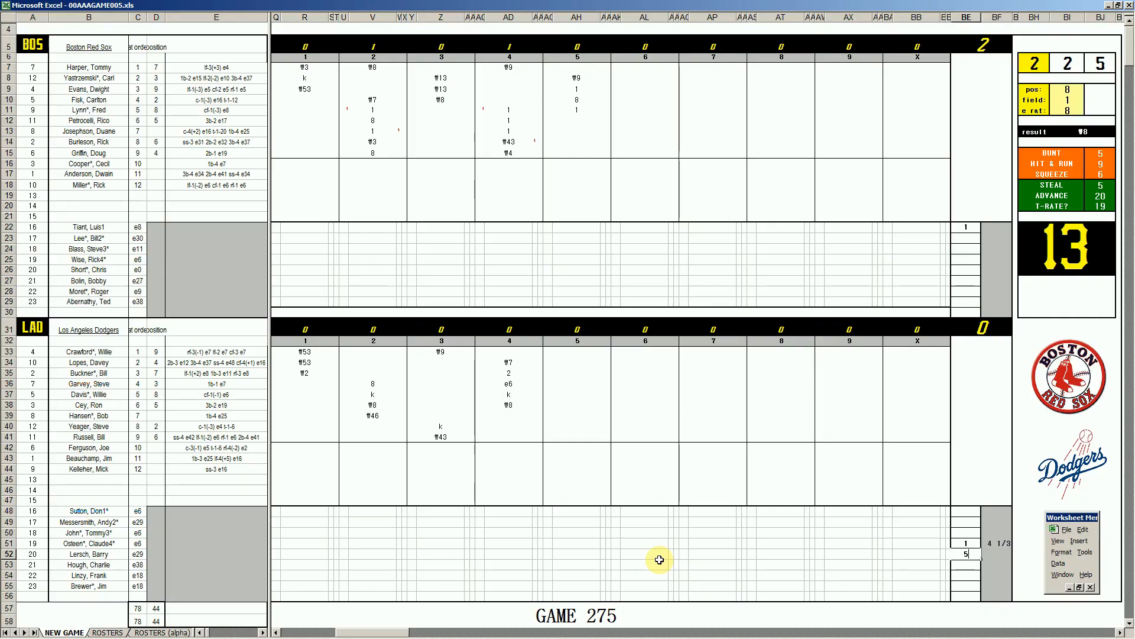
key("Left")
key("Left")
key("Left")
key("Left")
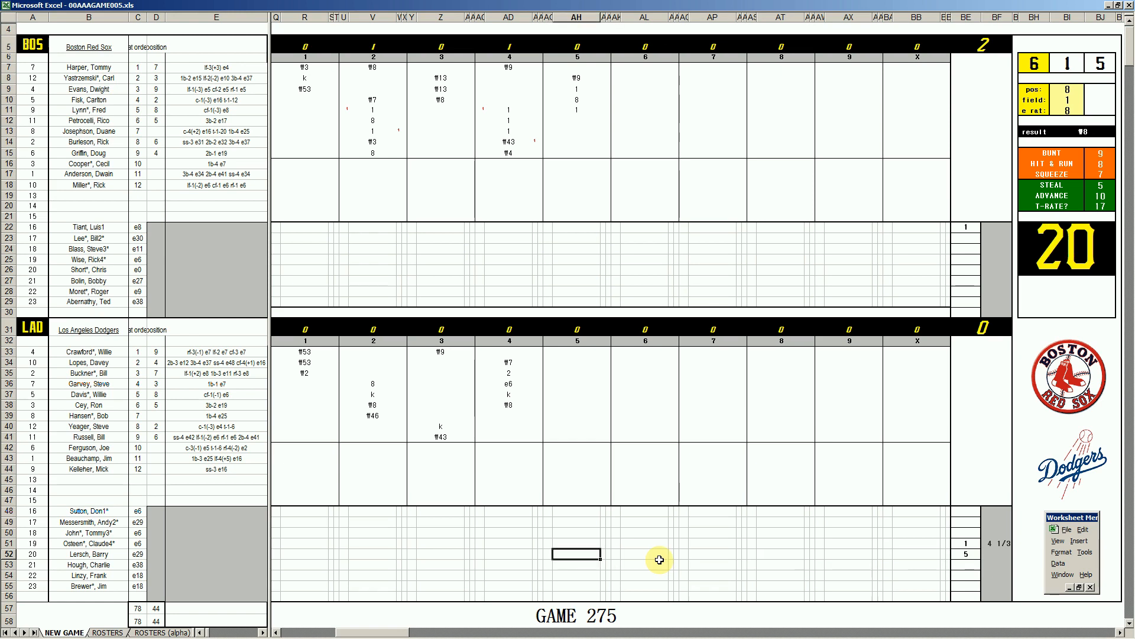
type("rp")
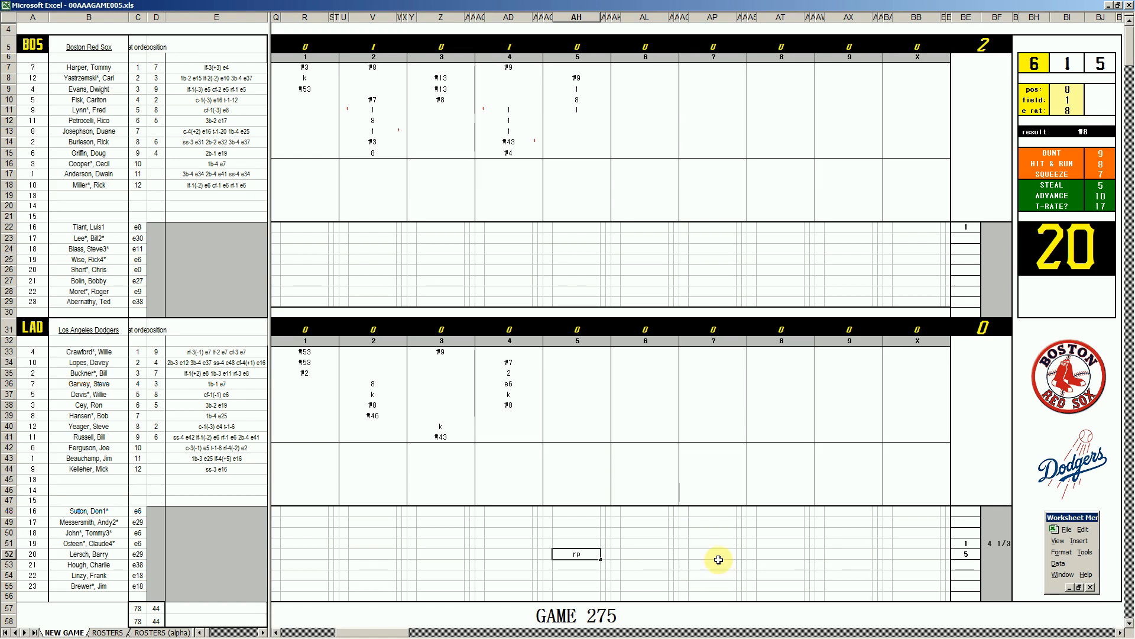
Step: Record \643 for Boston's sixth batter in the fifth inning, cell AH12
left_click(574, 122)
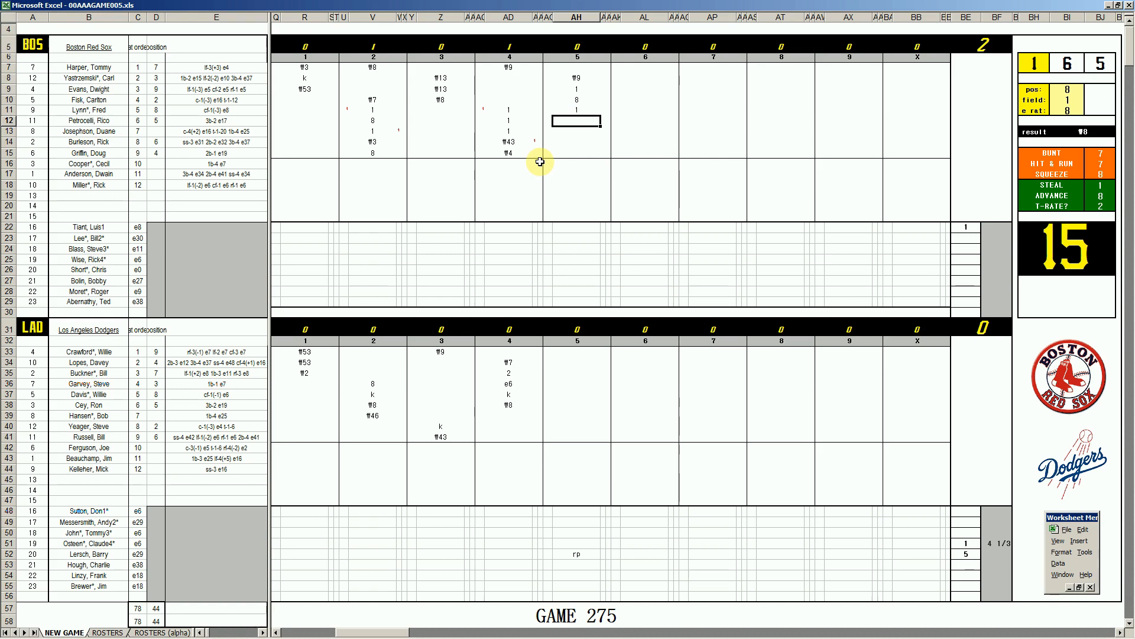
type("#643")
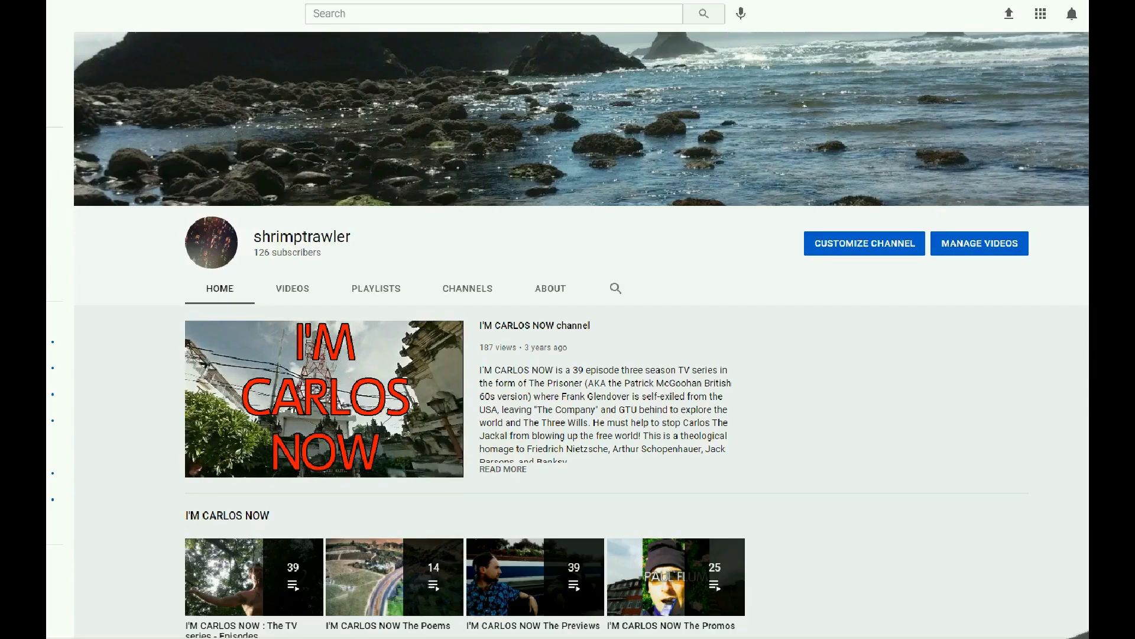
scroll(580, 336, "down", 5)
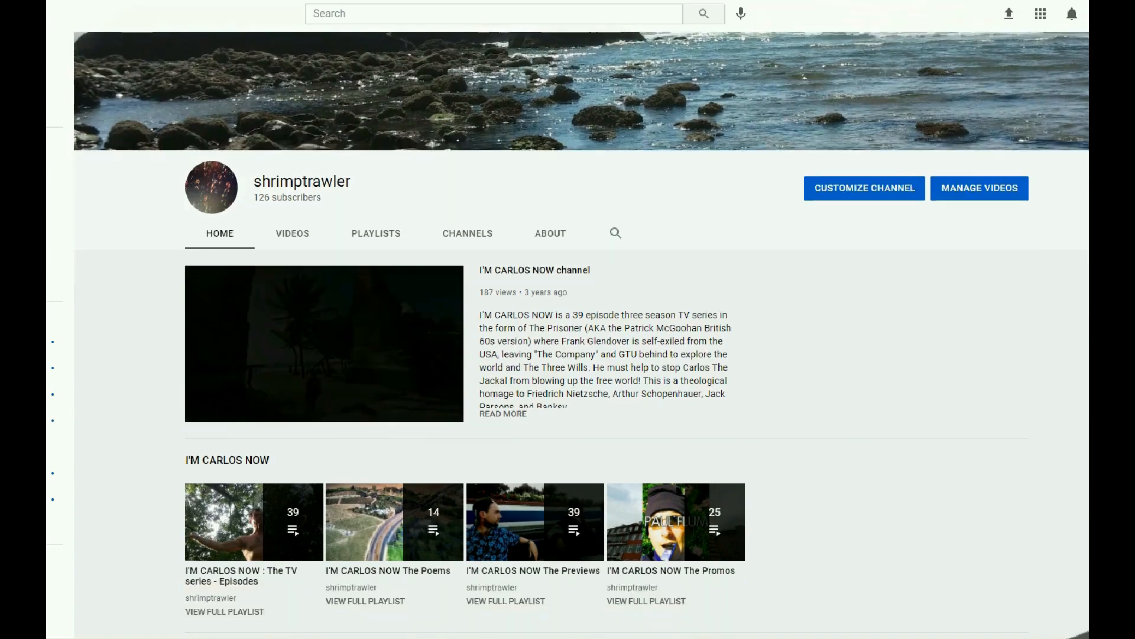
scroll(581, 336, "down", 5)
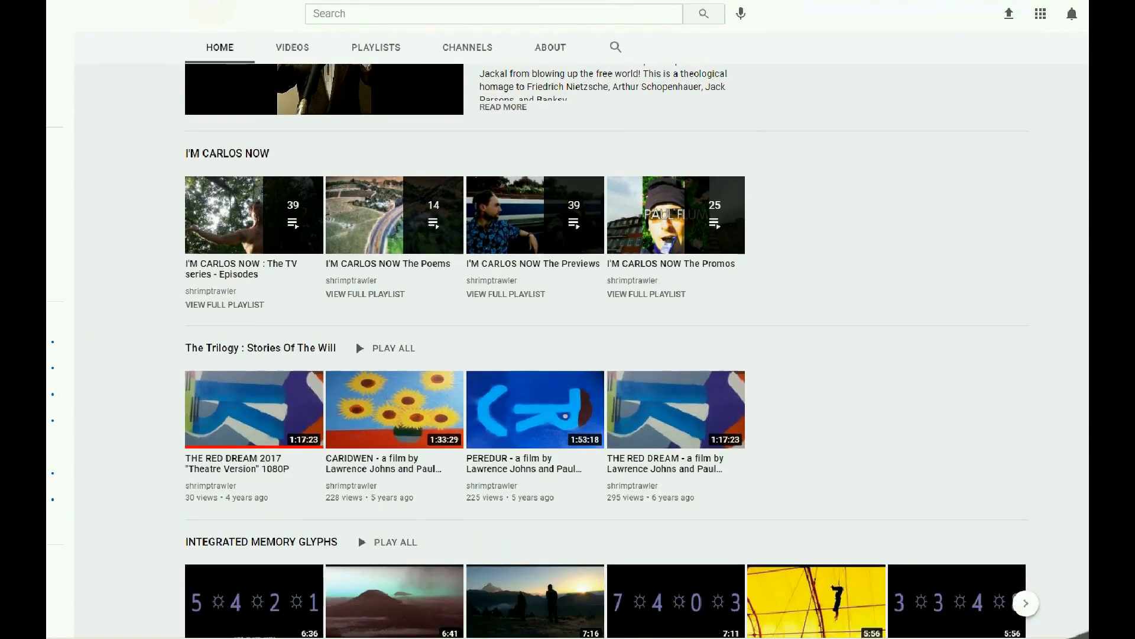
scroll(581, 335, "down", 2)
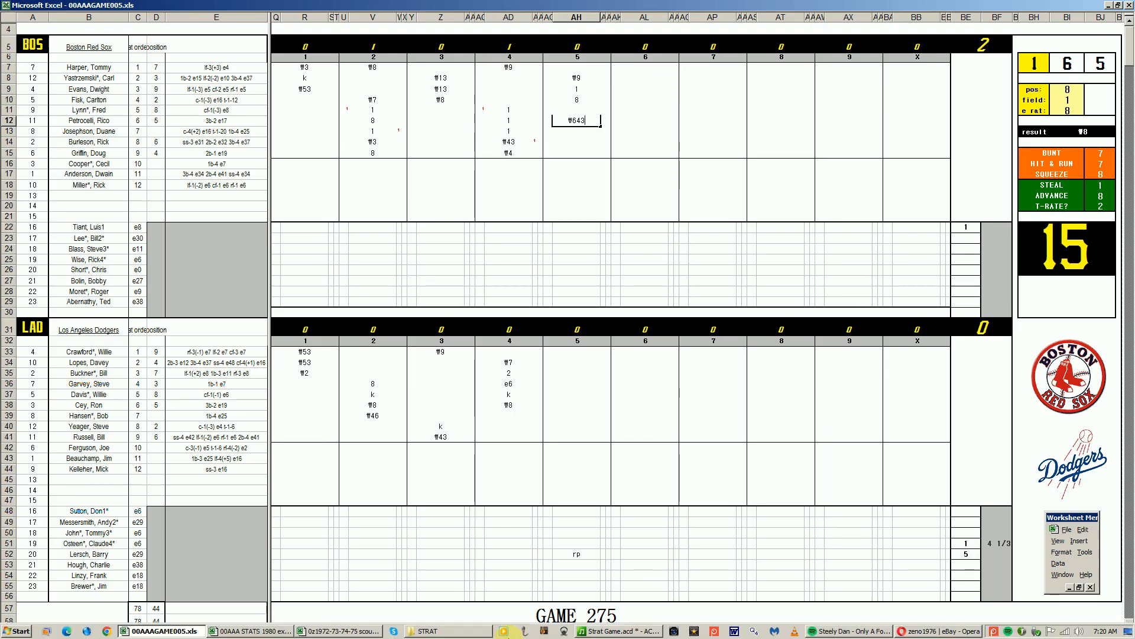
Step: Record the Dodgers' fifth-inning results for the seventh through ninth batters: 1 in AH39, 1 in AH40 and k in AH41
left_click(561, 417)
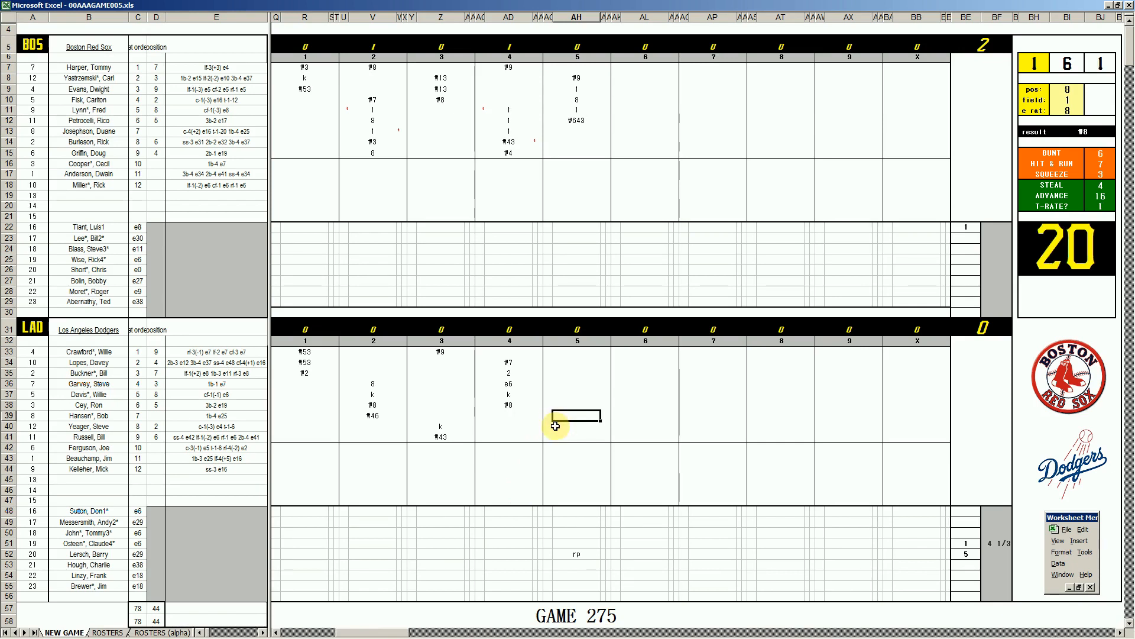
type("1")
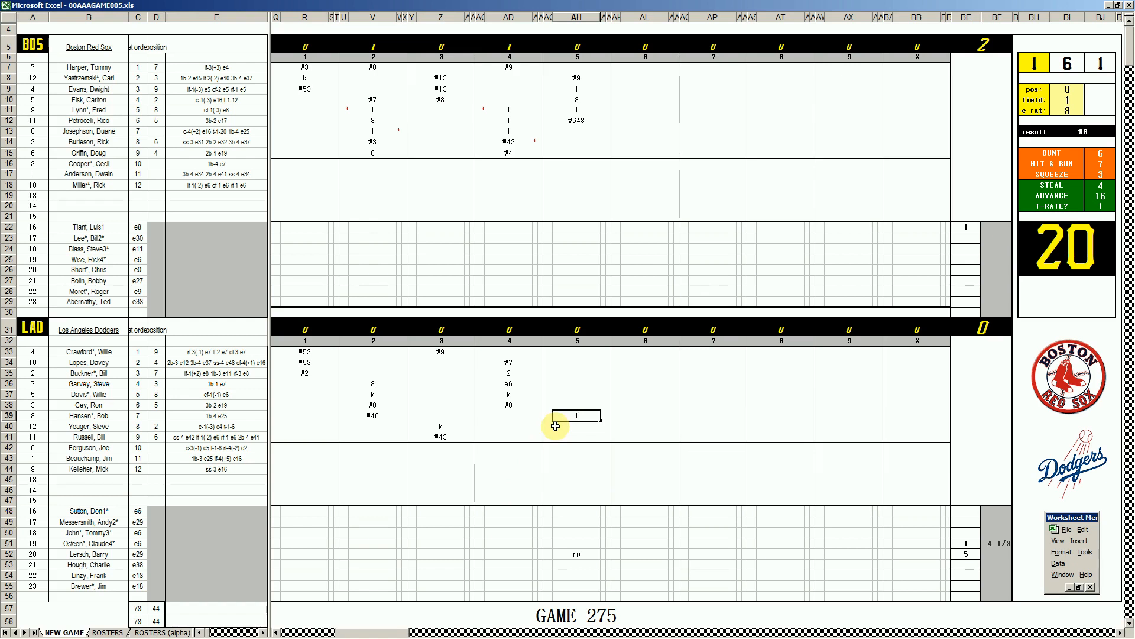
key("Return")
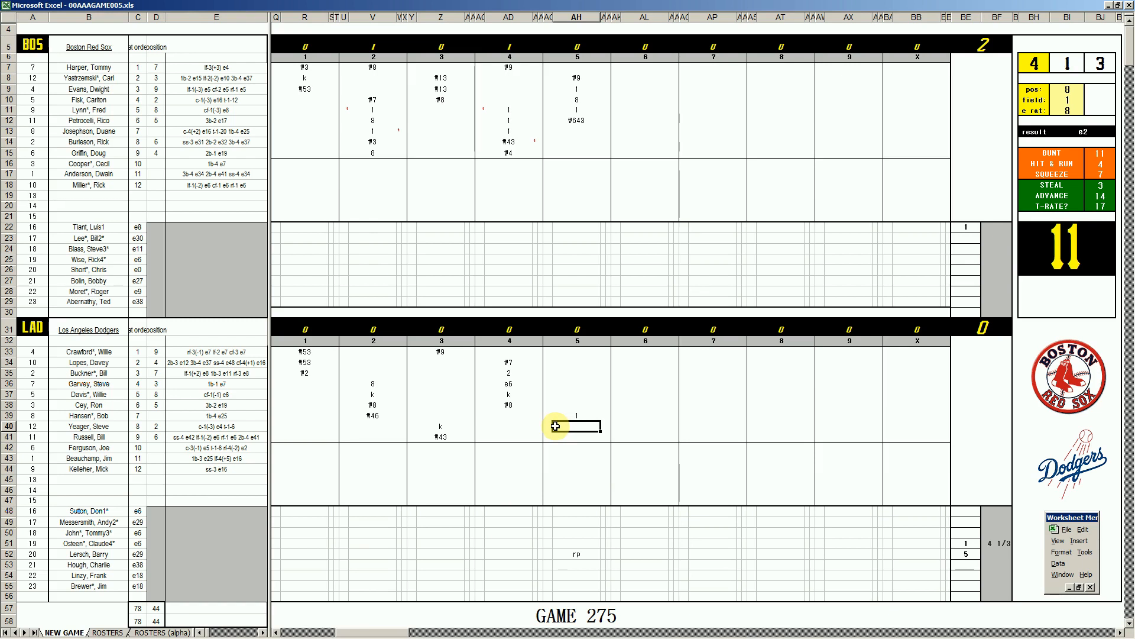
type("1")
key("Return")
type("k")
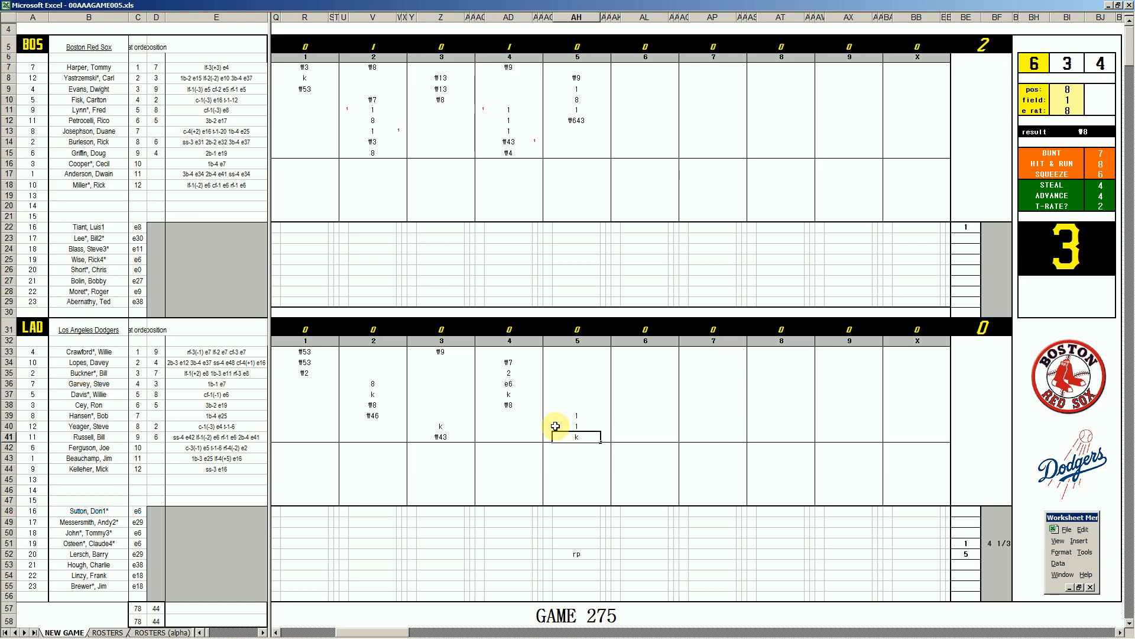
Step: Record 1 for the Dodgers' leadoff batter in AH33 and add a tally mark in the narrow cell just after it
key("Up")
key("Up")
key("Up")
key("Up")
key("Up")
key("Up")
key("Up")
key("Up")
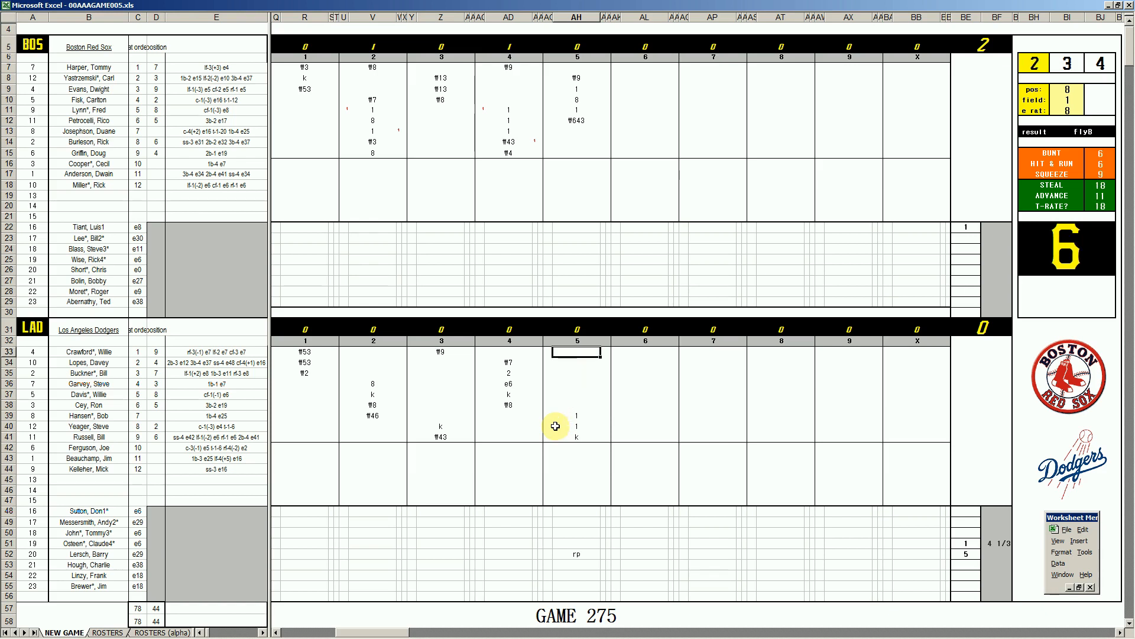
type("1")
Step: Add a run tally mark for the Dodgers' seventh batter in the narrow cell AG39
key("Left")
key("Down")
key("Down")
key("Down")
key("Down")
key("Down")
key("Down")
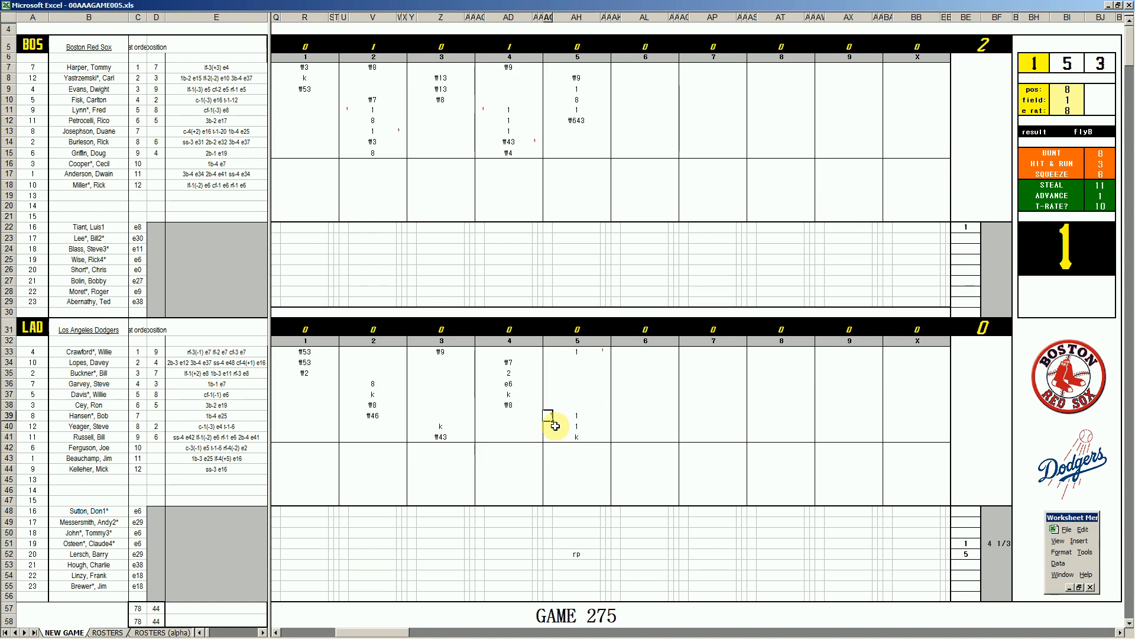
Step: Record k for the Dodgers' second batter in the fifth inning, cell AH34
key("Right")
key("Up")
key("Up")
key("Up")
key("Up")
key("Up")
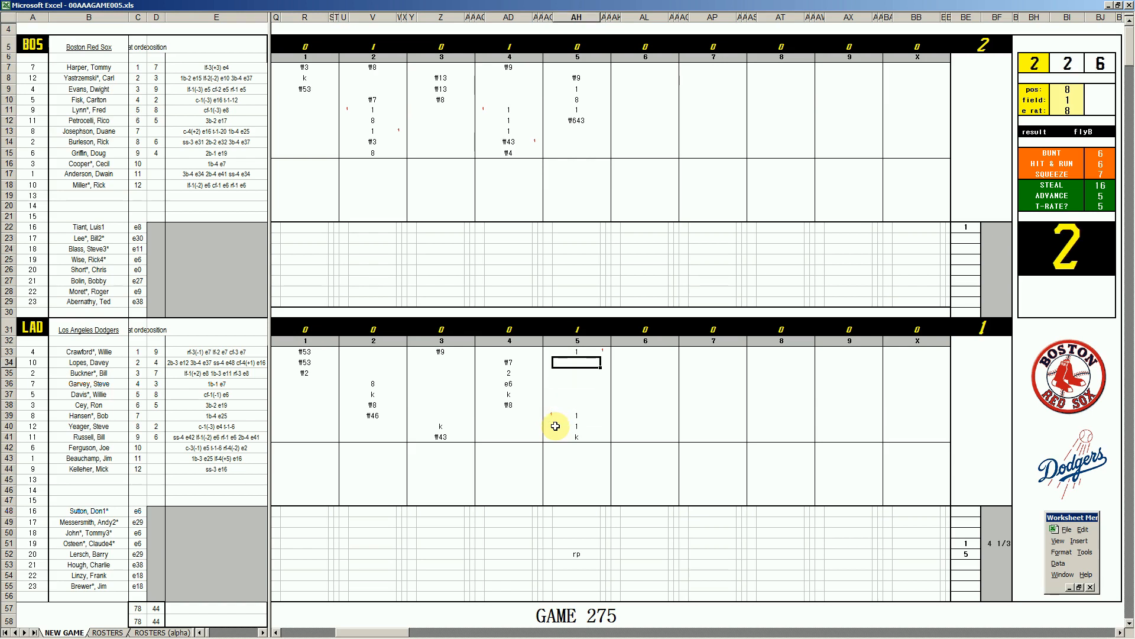
type("k")
key("Return")
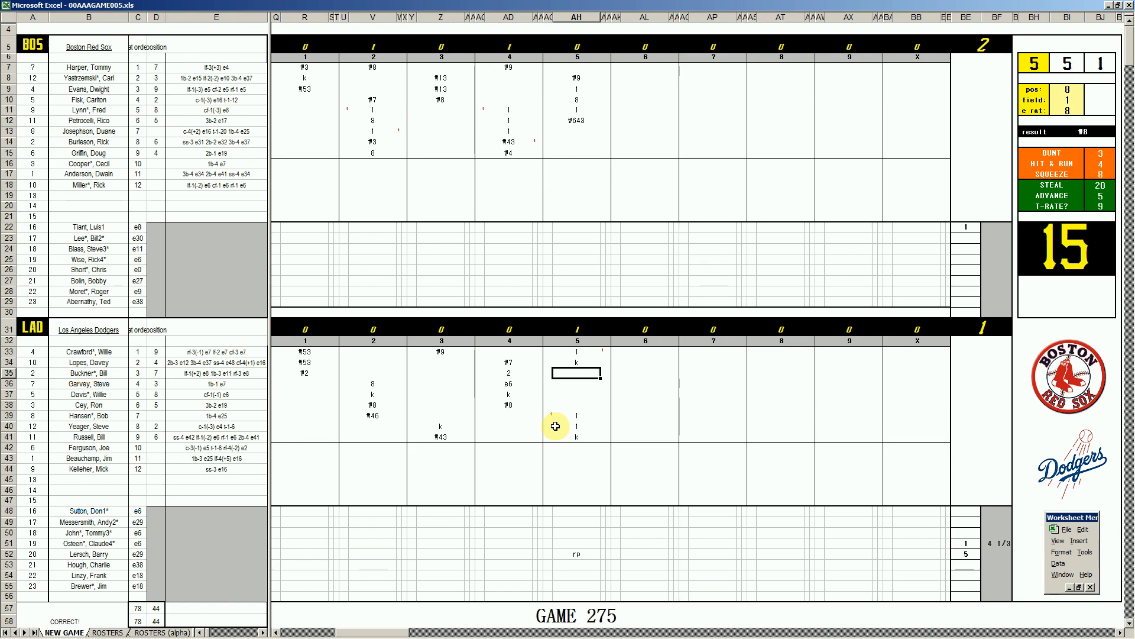
Step: Set the fielding lookup to position 4 and e rating 19, and record \43 for the Dodgers' third batter in AH35
key("ctrl+q")
type("4")
key("Return")
key("Return")
type("19")
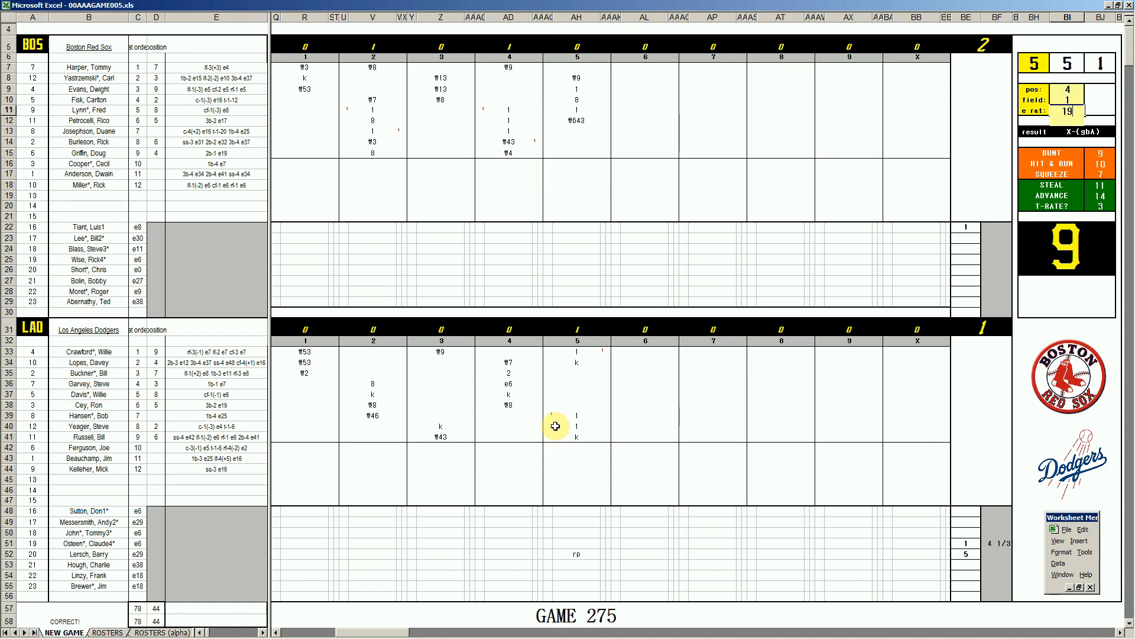
key("Return")
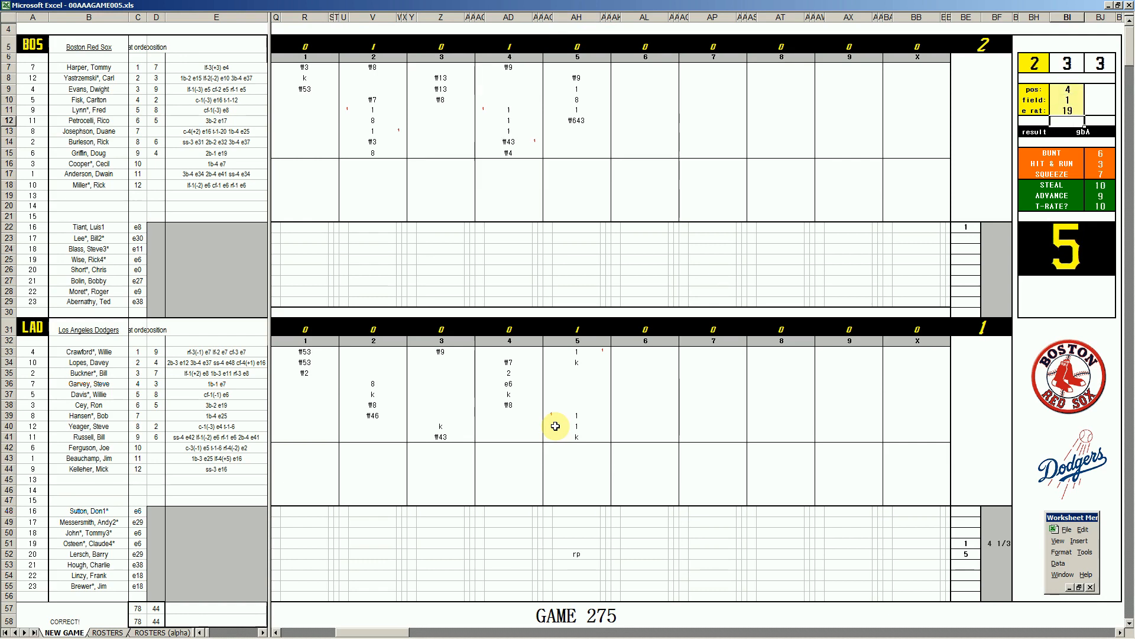
left_click(583, 372)
type("\\43")
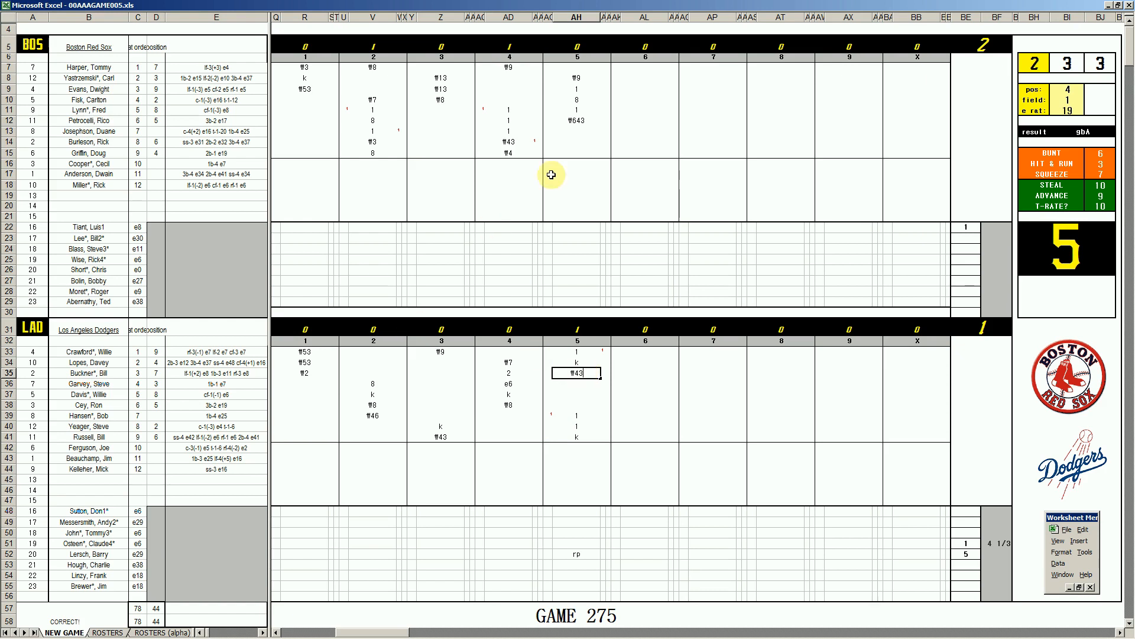
Step: Record Boston's sixth-inning results for the seventh through ninth batters: \7 in AL13, \53 in AL14 and \63 in AL15
left_click(640, 130)
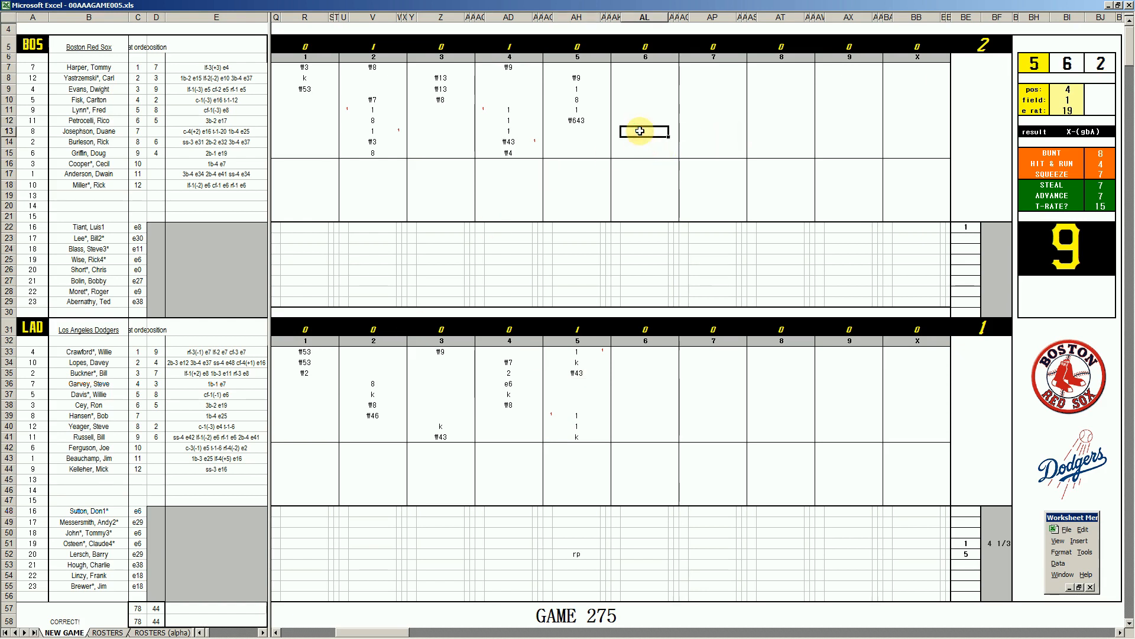
type("7")
key("Return")
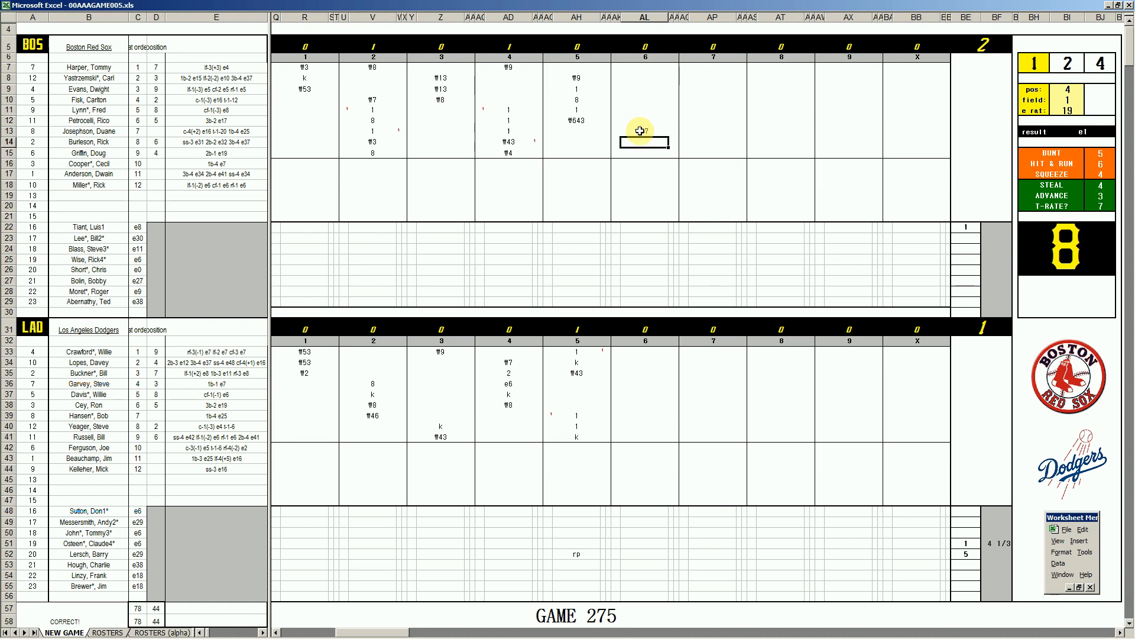
type("₩53")
key("Return")
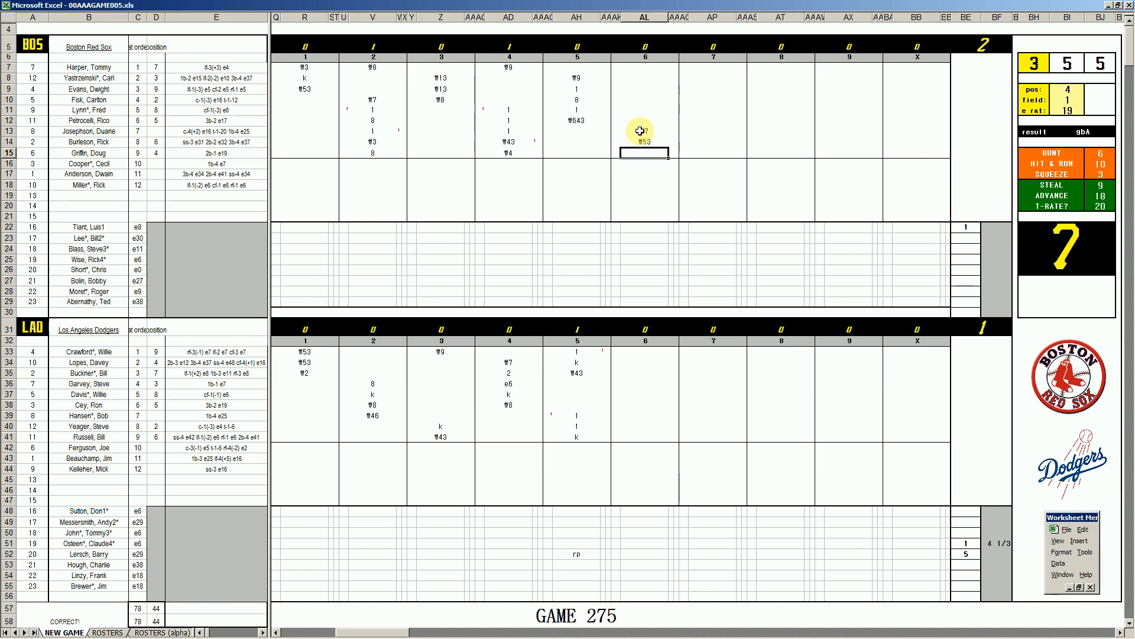
type("₩63")
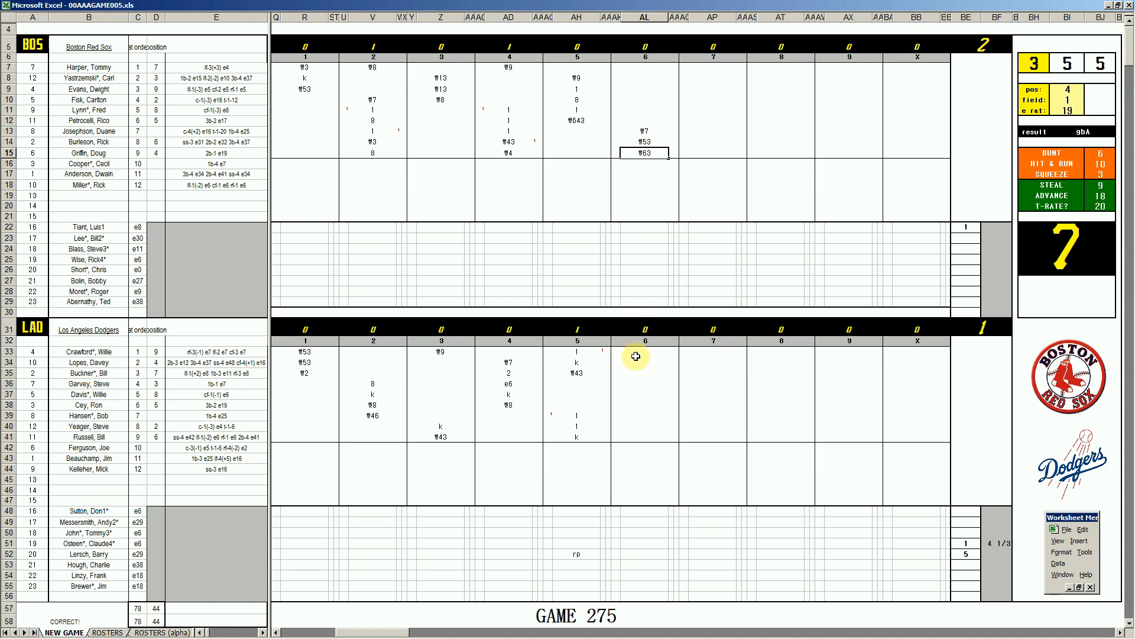
Step: Record the Dodgers' sixth-inning results for the fourth and fifth batters: 2 in AL36 and \33 in AL37
left_click(638, 381)
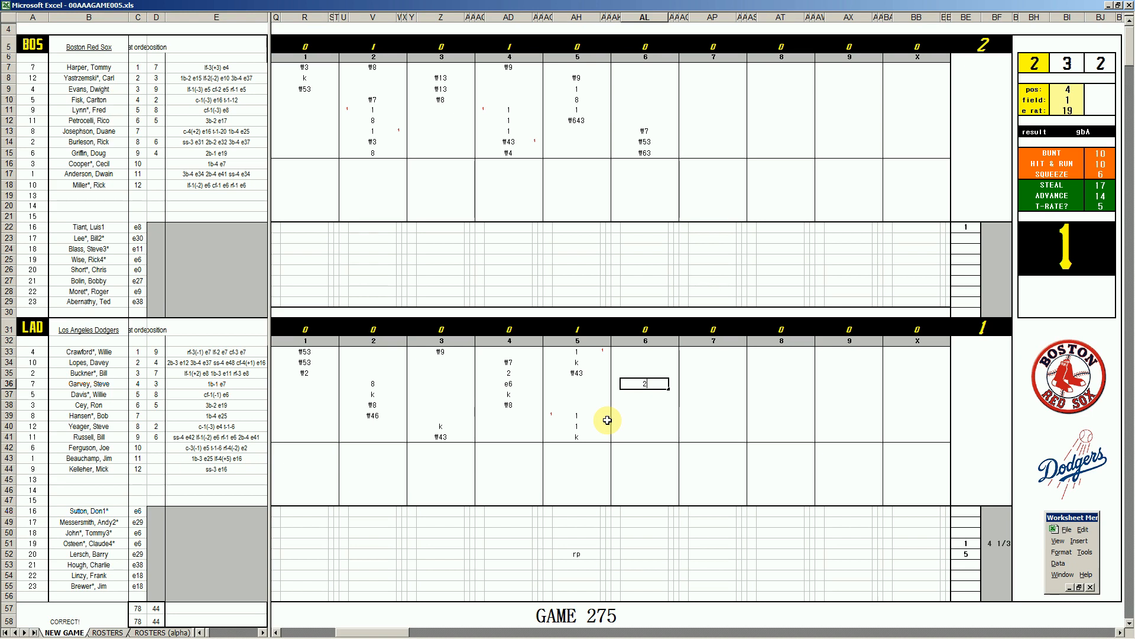
key("Return")
type("#33")
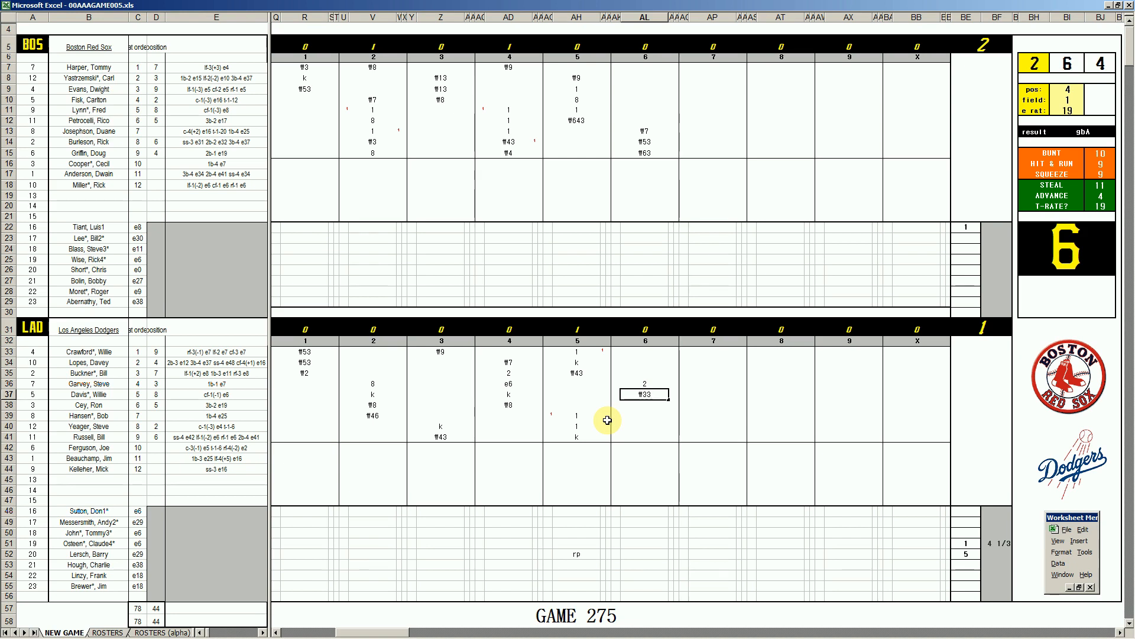
key("Return")
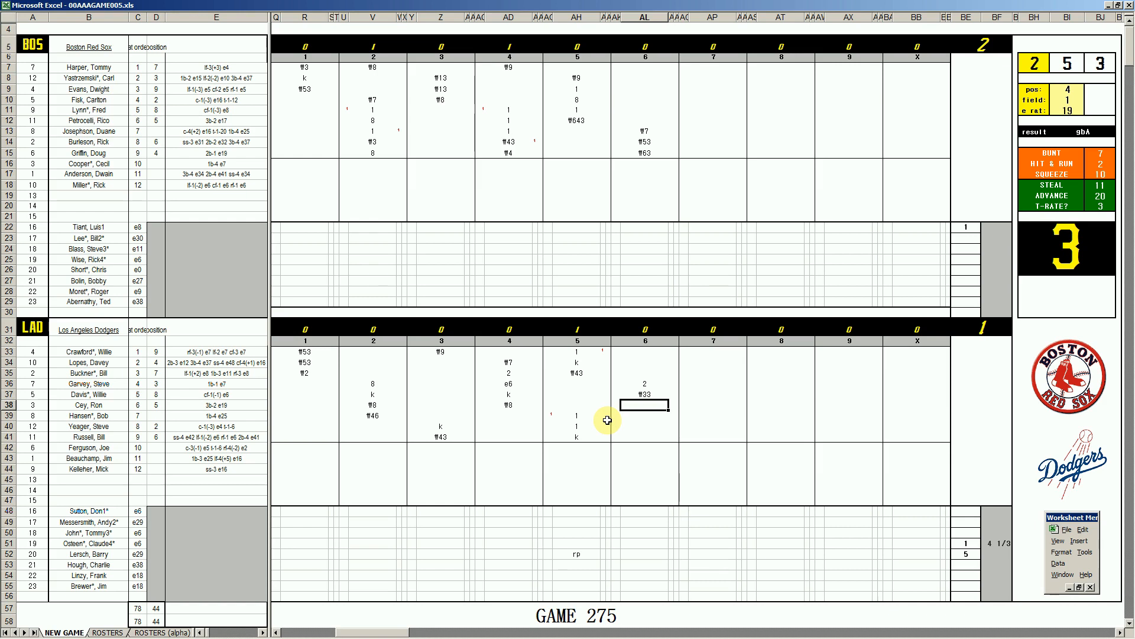
Step: Record 1 for the Dodgers' sixth batter in AL38, marking the narrow cell after it and the narrow cell before AL36 with 1
type("1")
key("Right")
type("1")
key("Left")
key("Left")
key("Up")
key("Up")
type("1")
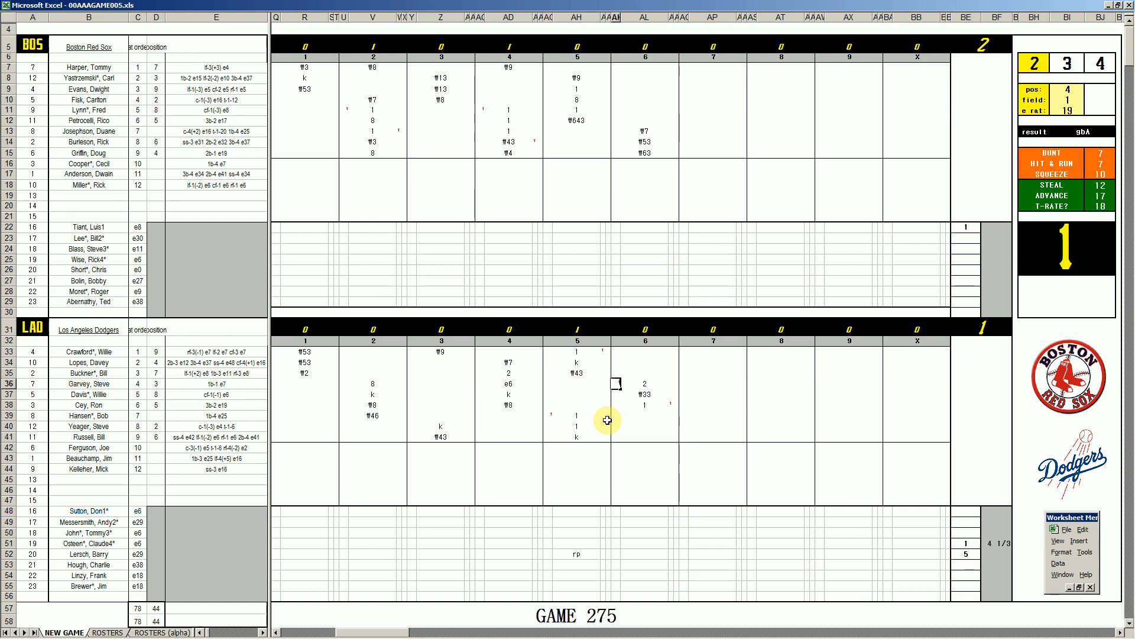
Step: Record k for the Dodgers' seventh and eighth batters in the sixth inning, cells AL39 and AL40
key("Right")
key("Down")
key("Down")
key("Down")
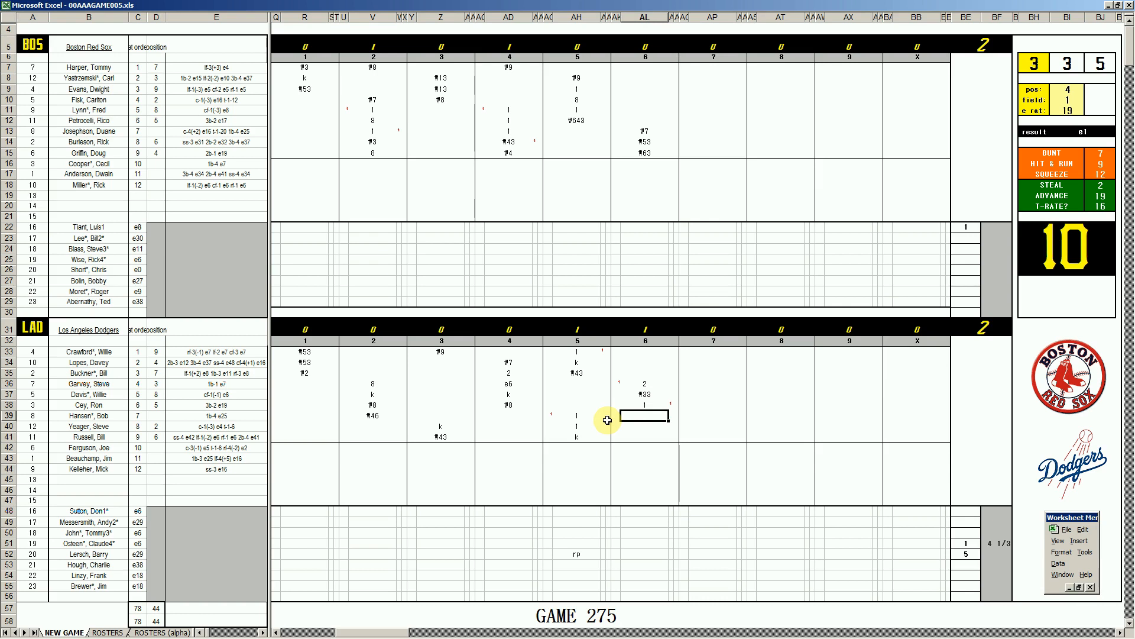
type("k")
key("Return")
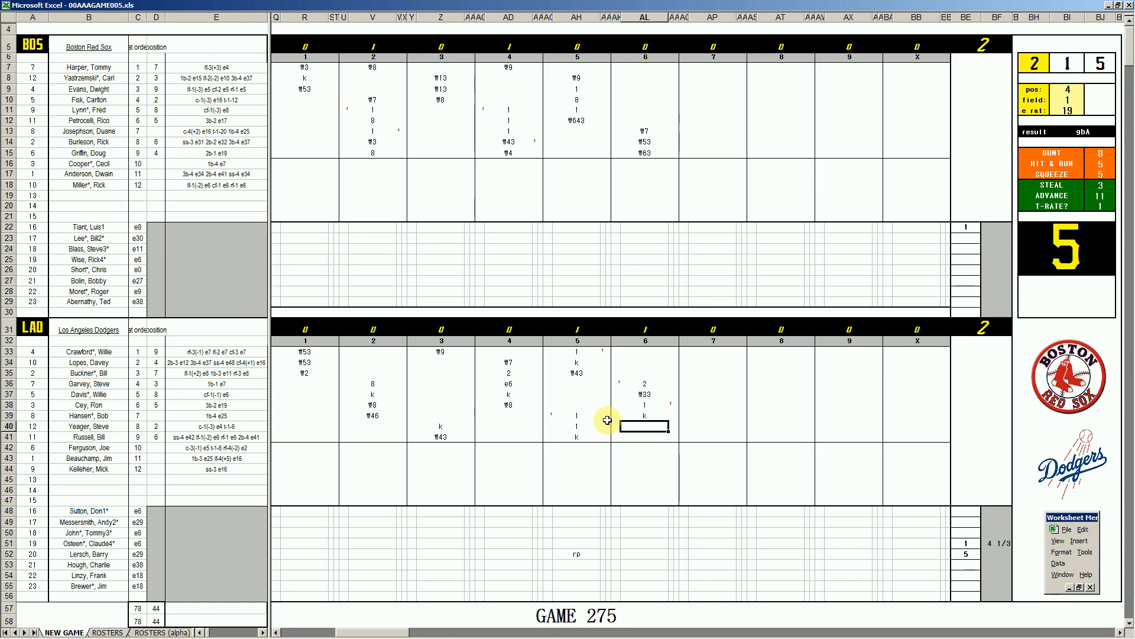
type("k")
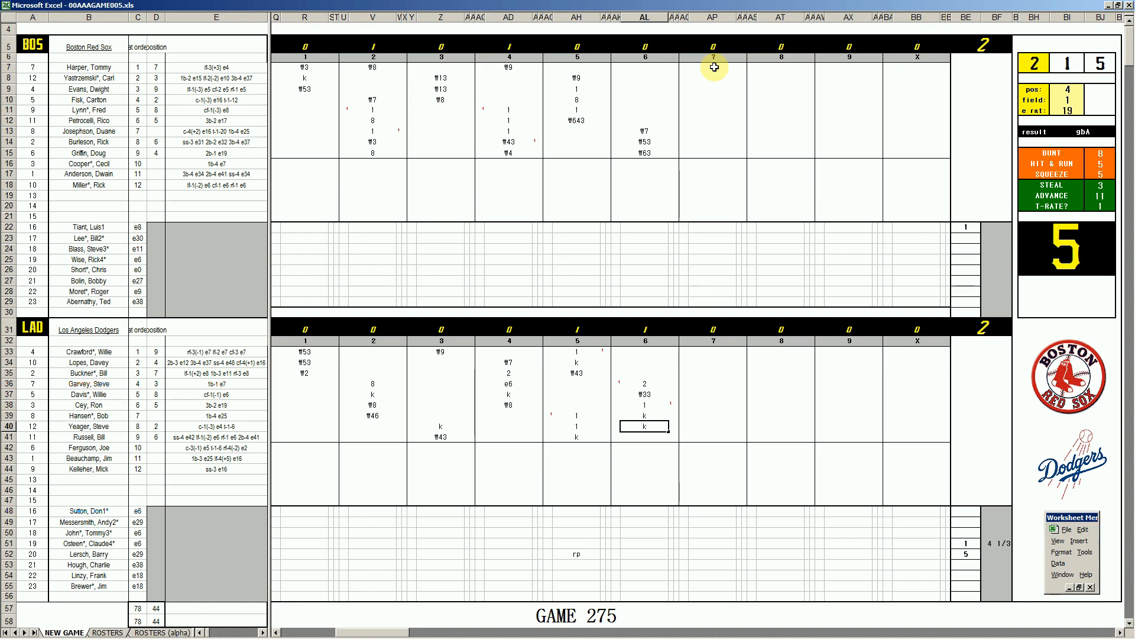
Step: Record Boston's seventh-inning results for the first two batters: \63 in AP7 and \6 in AP8
left_click(715, 66)
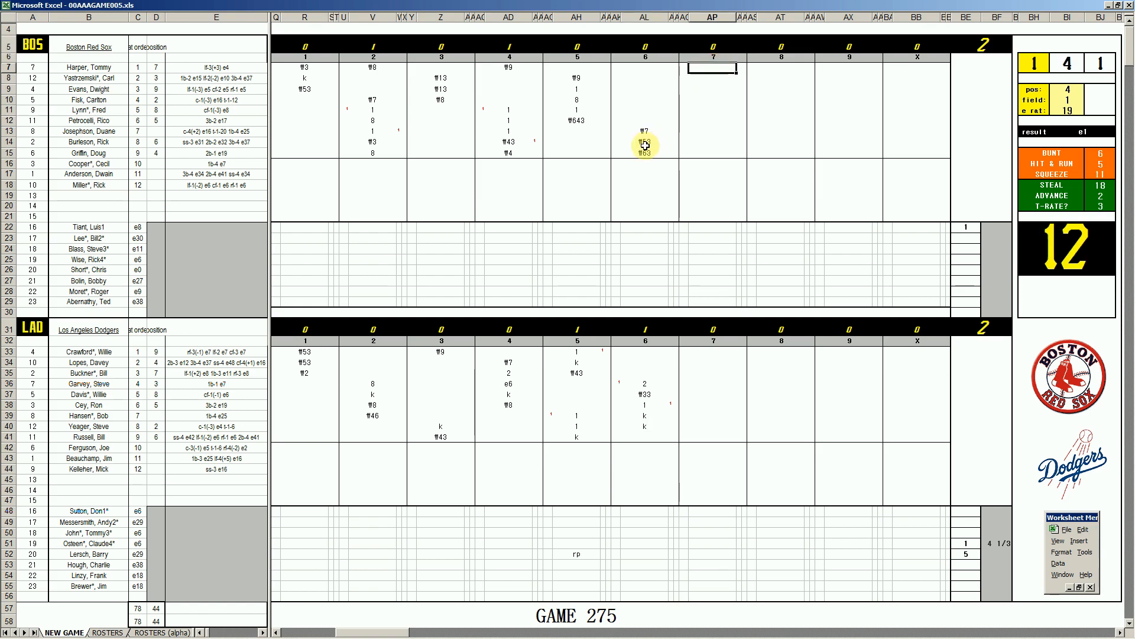
type("#63")
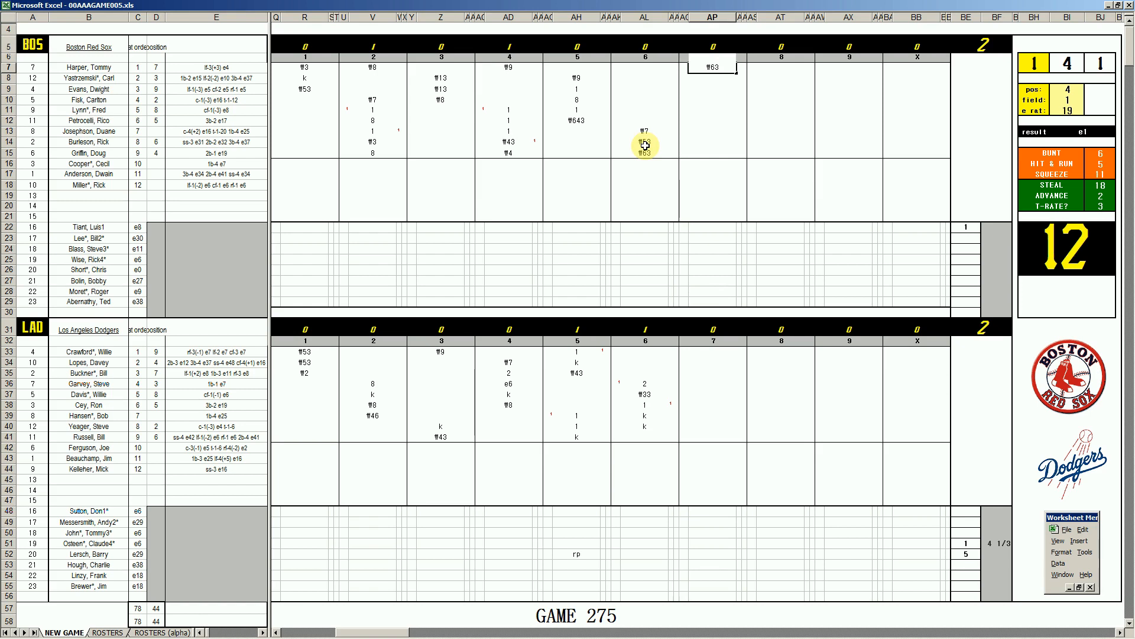
key("Return")
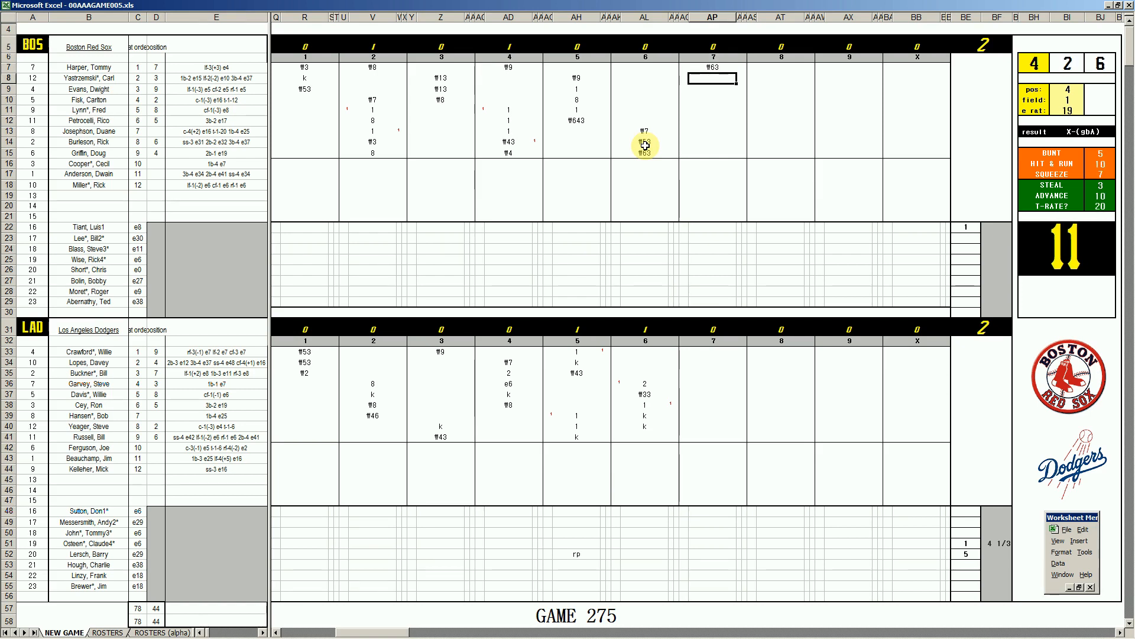
type("#6")
key("Return")
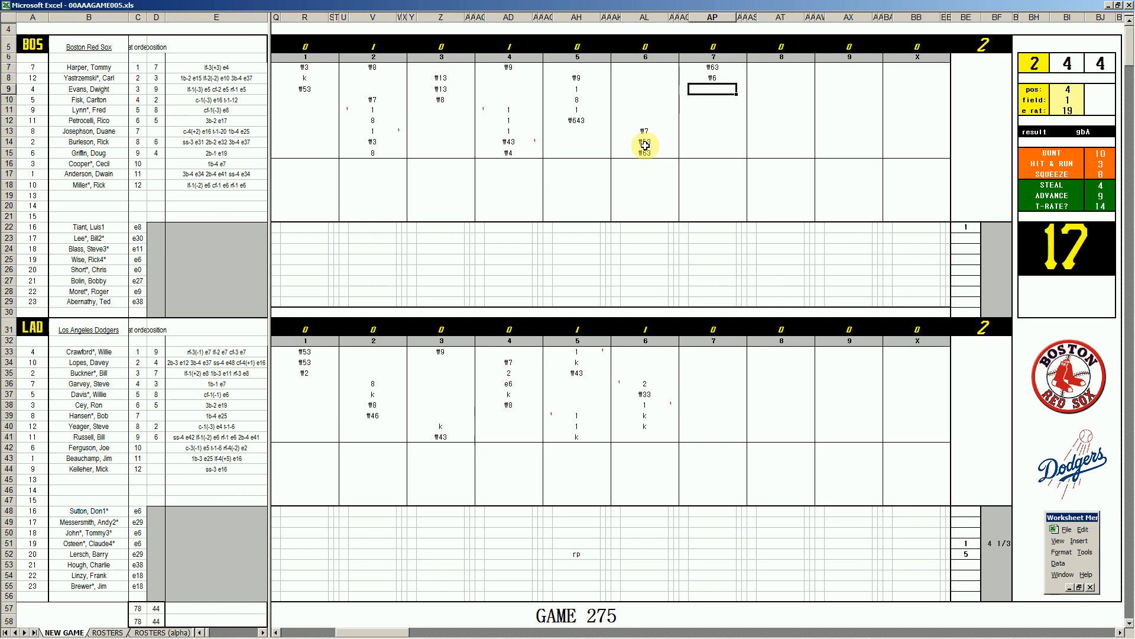
type("k")
key("BackSpace")
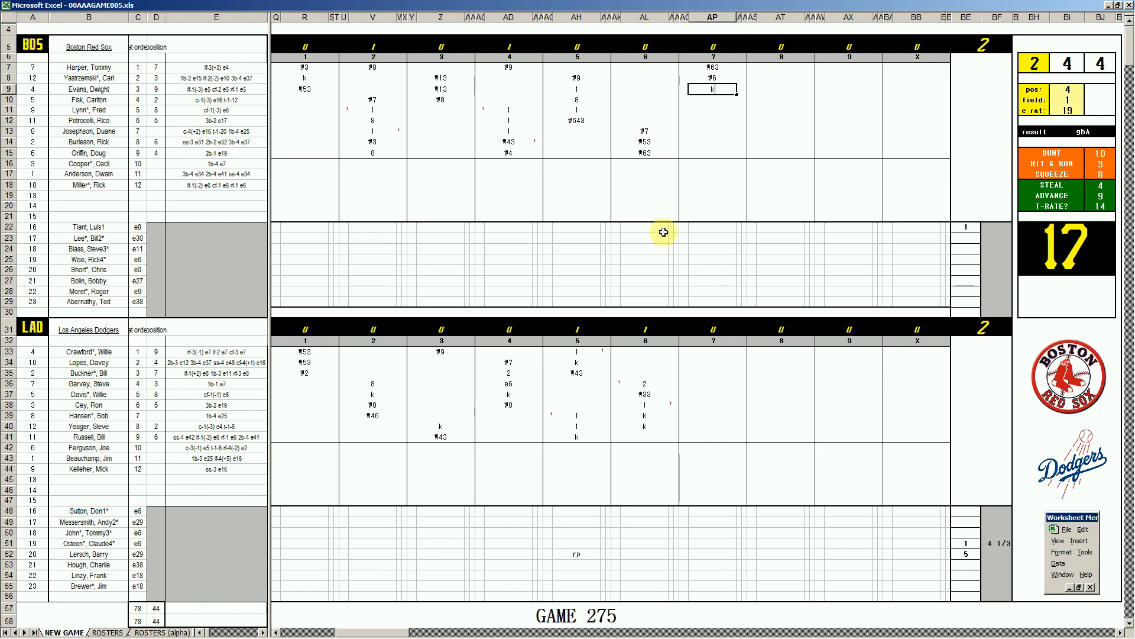
Step: Switch to Spotify, look through the track list of the album Can't Buy A Thrill, and return to the game spreadsheet
mouse_move(781, 636)
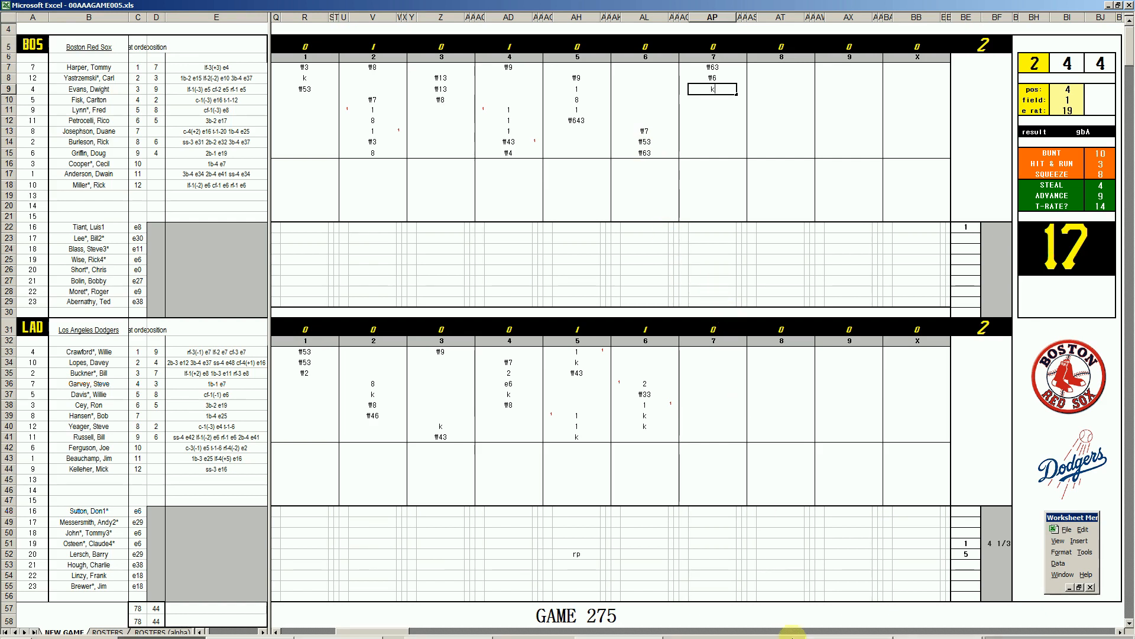
left_click(839, 631)
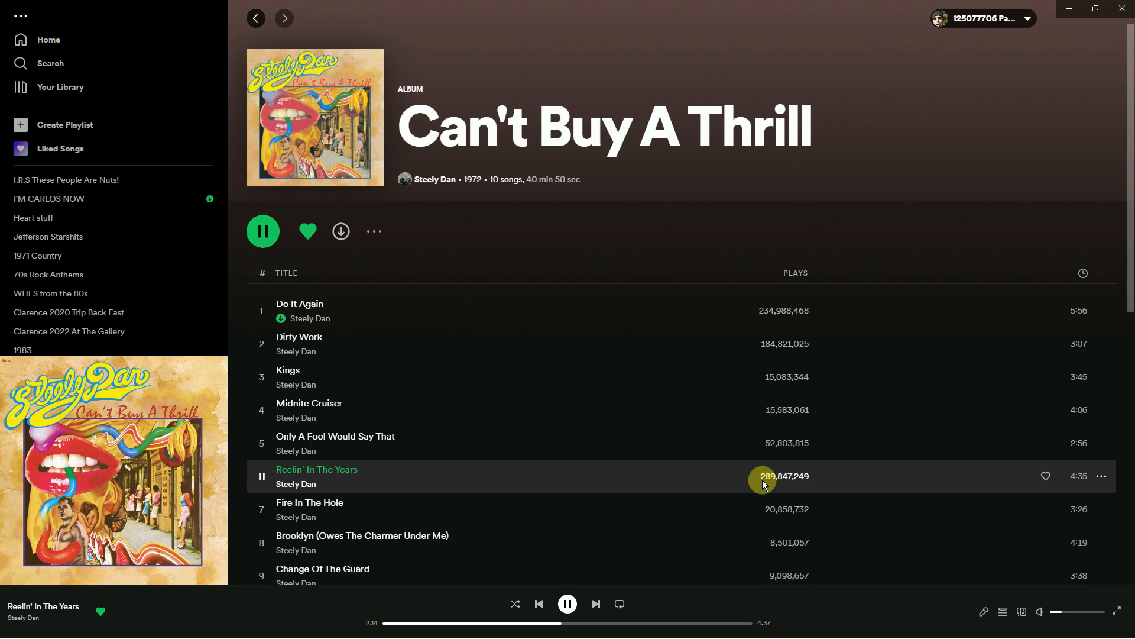
scroll(762, 480, "down", 1)
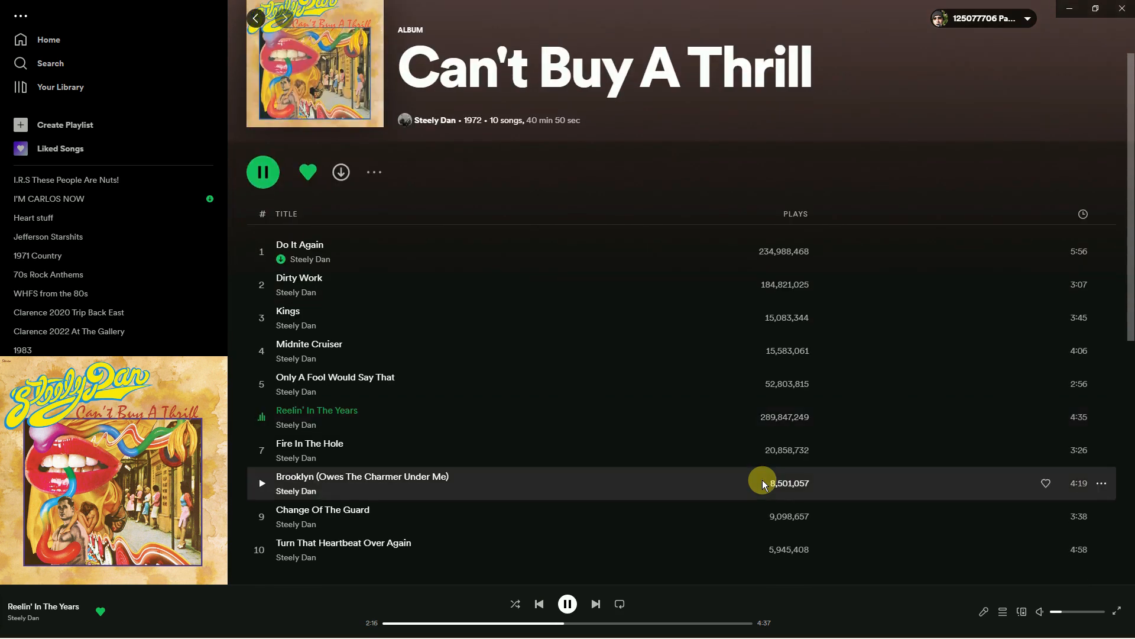
scroll(762, 481, "down", 1)
scroll(762, 480, "up", 2)
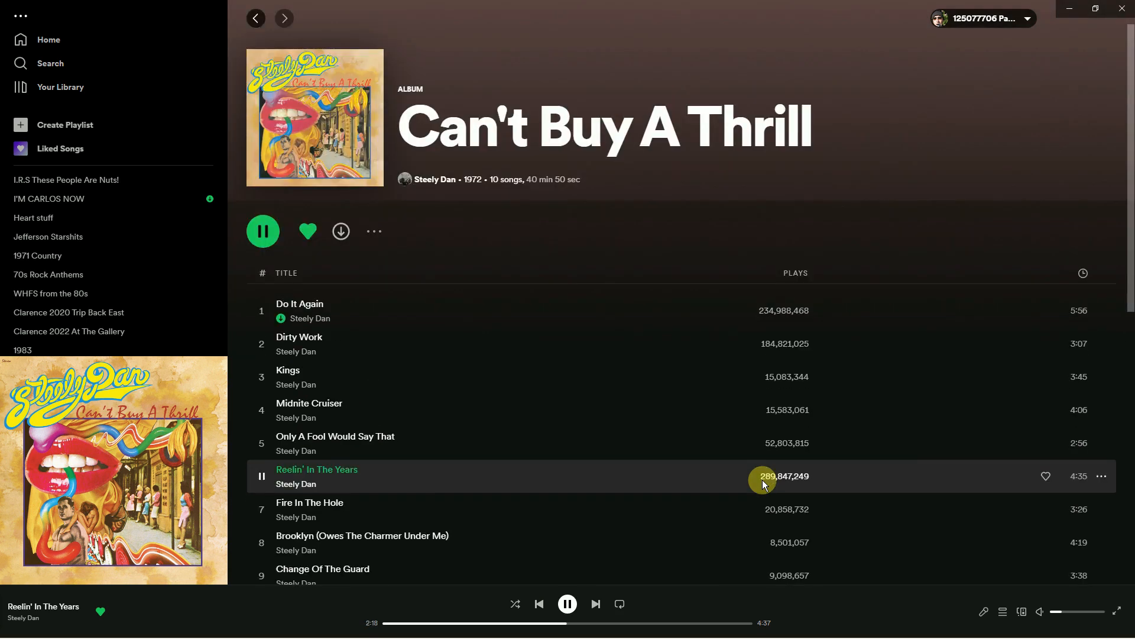
mouse_move(427, 635)
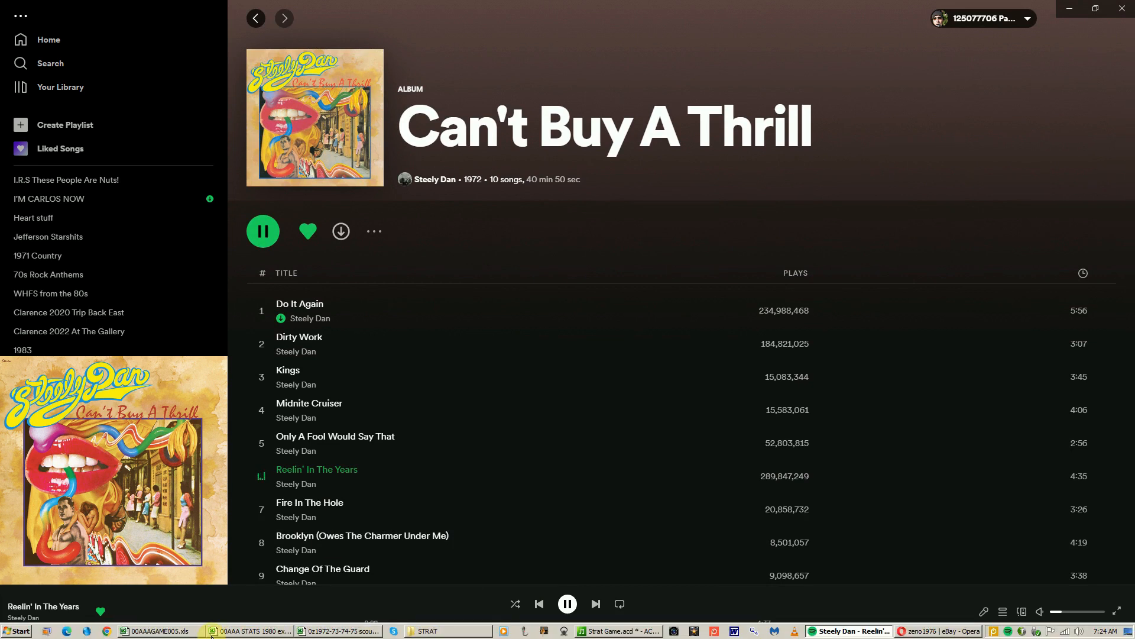
left_click(191, 632)
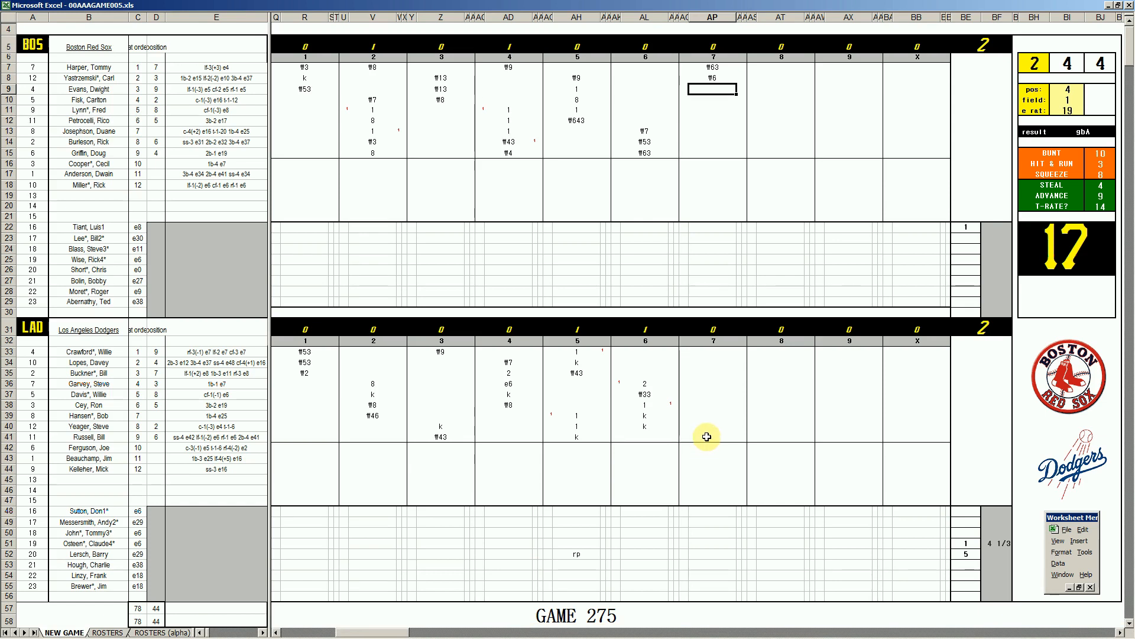
Step: Record k for Boston in AP9 and the Dodgers' seventh-inning results: \7 in AP41, 8 in AP33 and \54 in AP34
type("k")
left_click(707, 436)
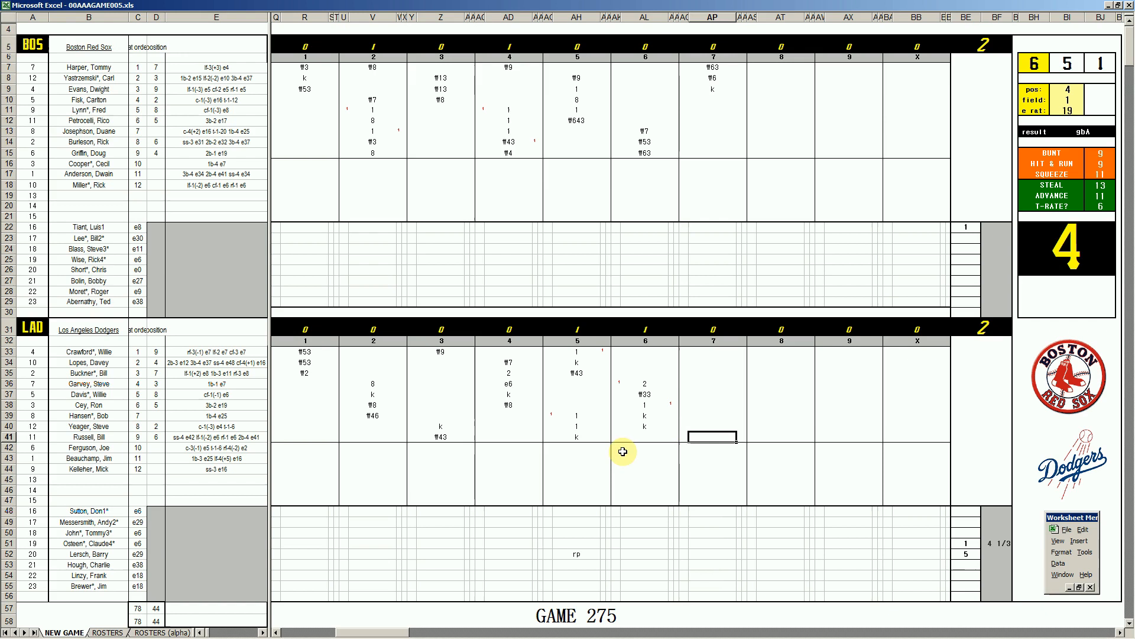
type("#7")
key("Return")
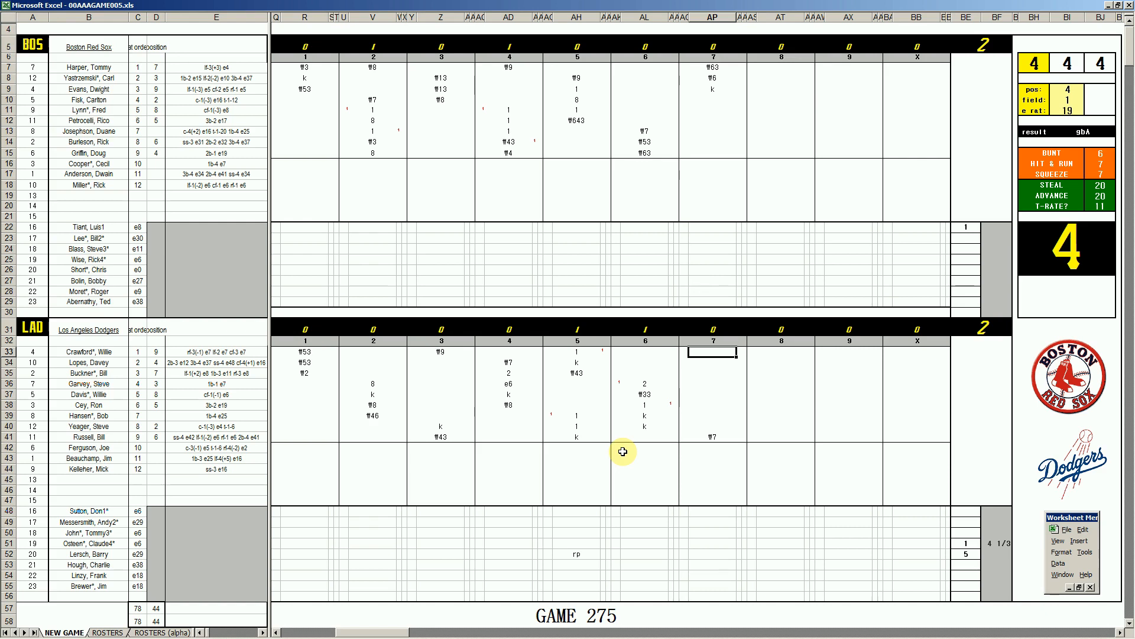
type("8")
key("Return")
type("#54")
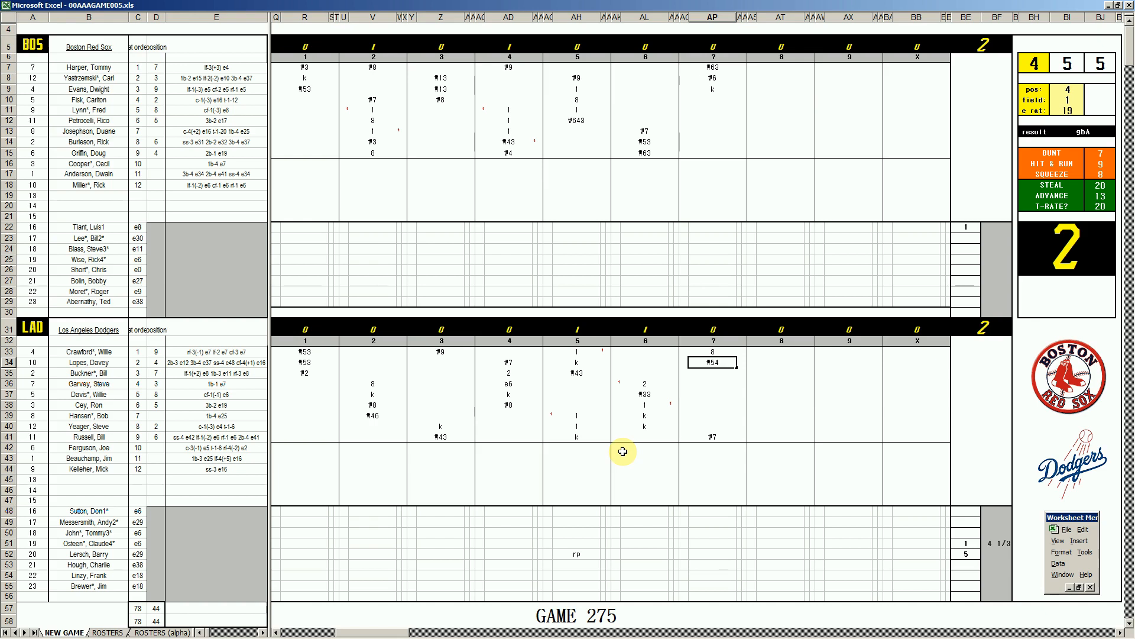
key("Return")
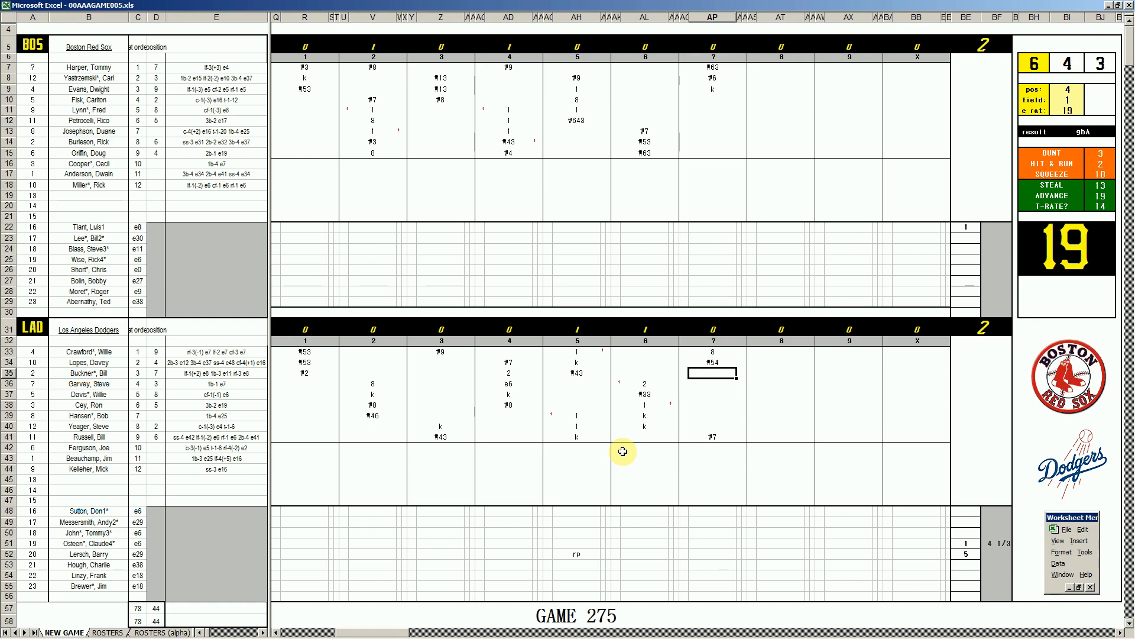
Step: Enter s in the seventh-inning cell AP48, in the row of the Dodgers' first listed pitcher
key("Down")
key("Down")
key("Down")
key("Down")
key("Down")
key("Down")
key("Down")
key("Down")
key("Down")
key("Down")
key("Down")
key("Down")
key("Down")
type("s")
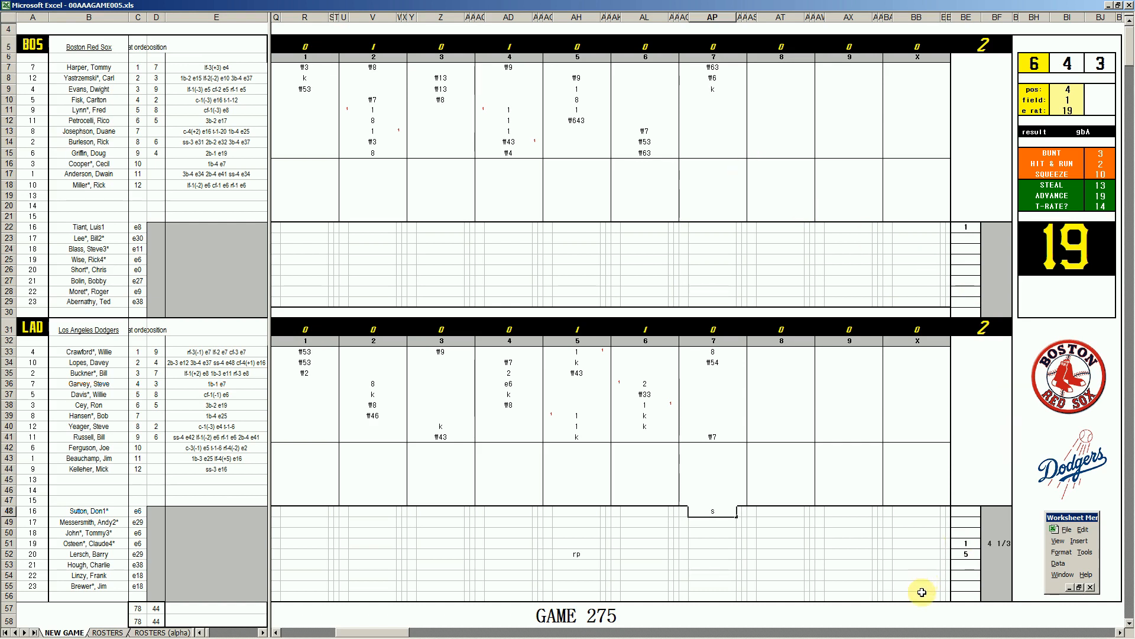
Step: Enter 2 2/3 innings for the Dodgers' relief pitcher in BF52 and 8 for the last listed pitcher in BE55
left_click(1005, 557)
type("2 2/3")
key("Return")
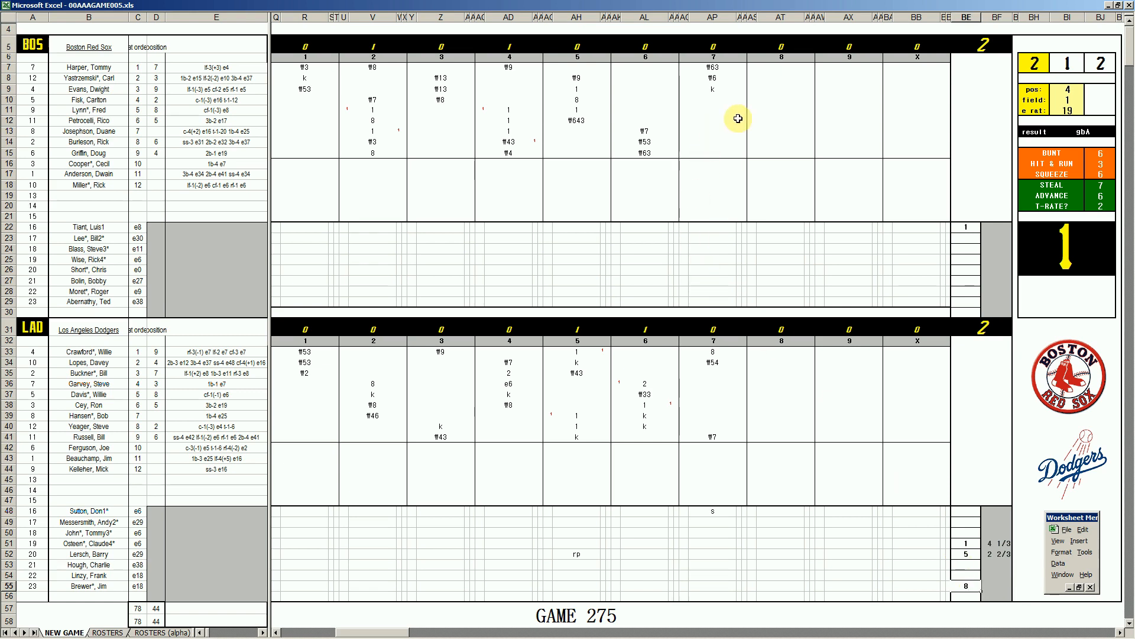
Step: Set the fielding lookup to position 1, and record \13 for Boston's fourth batter in the eighth inning, cell AT10
left_click(768, 99)
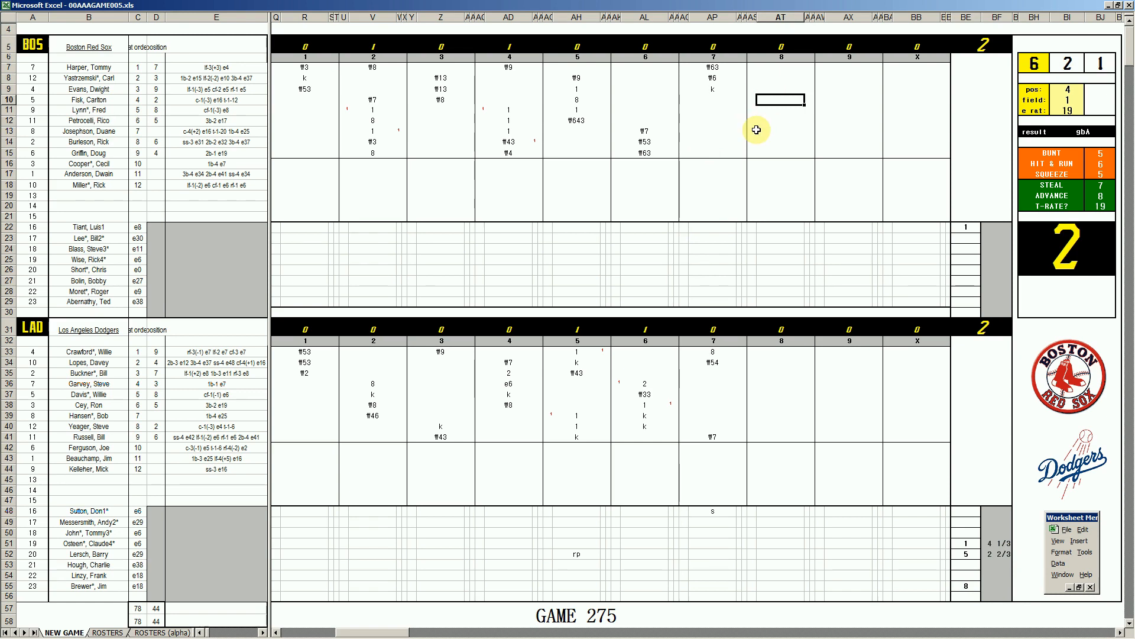
key("ctrl+e")
type("1")
key("Return")
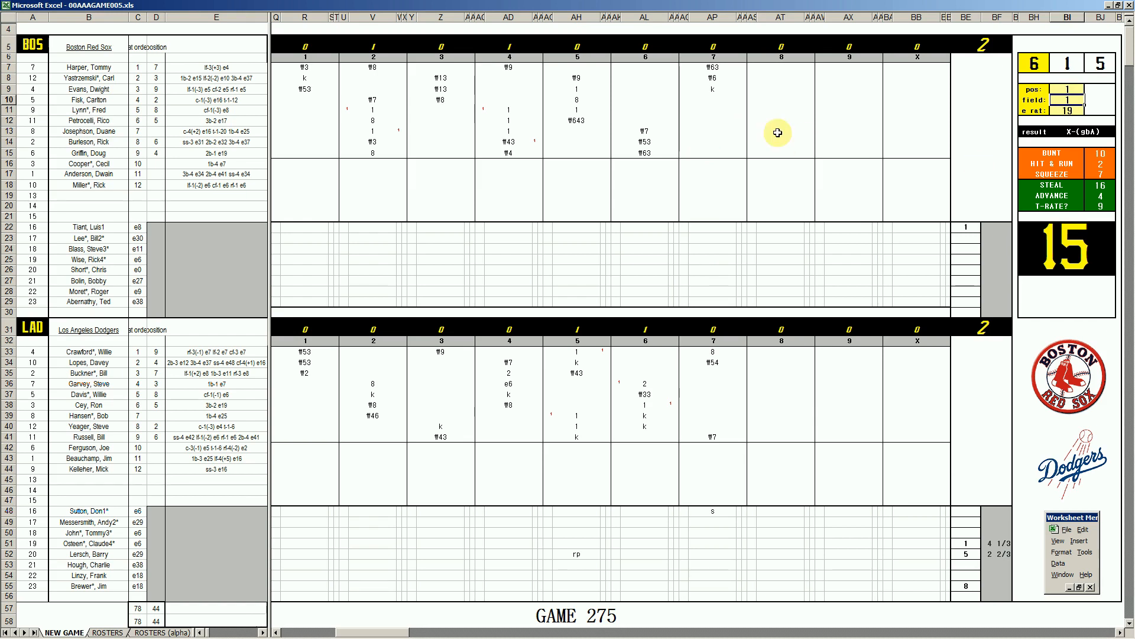
left_click(778, 101)
type("\\13")
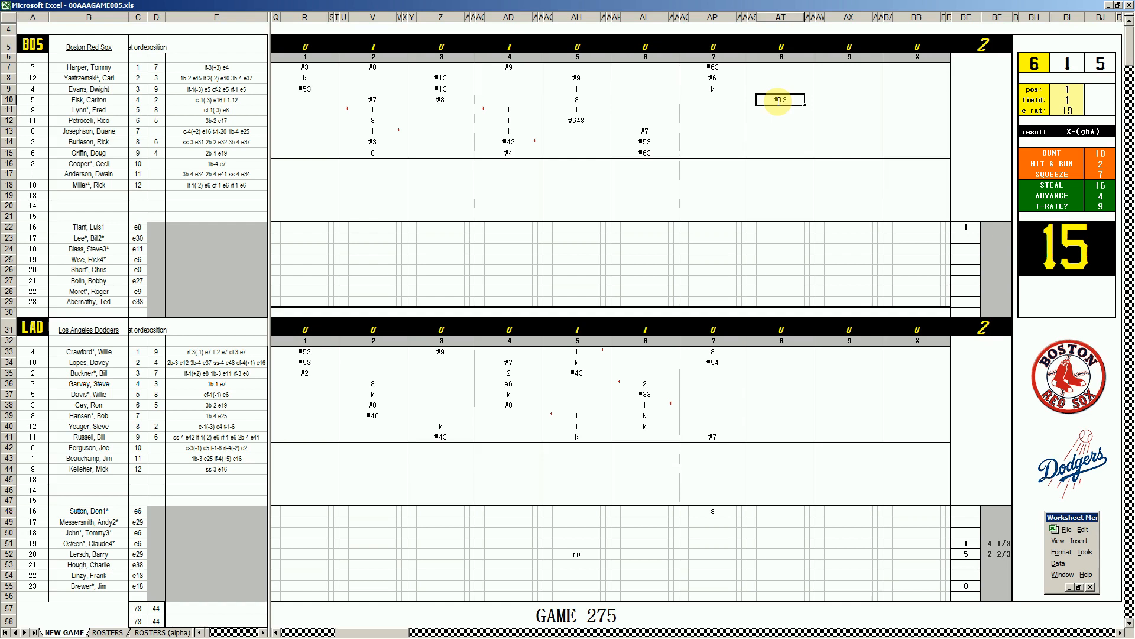
key("Return")
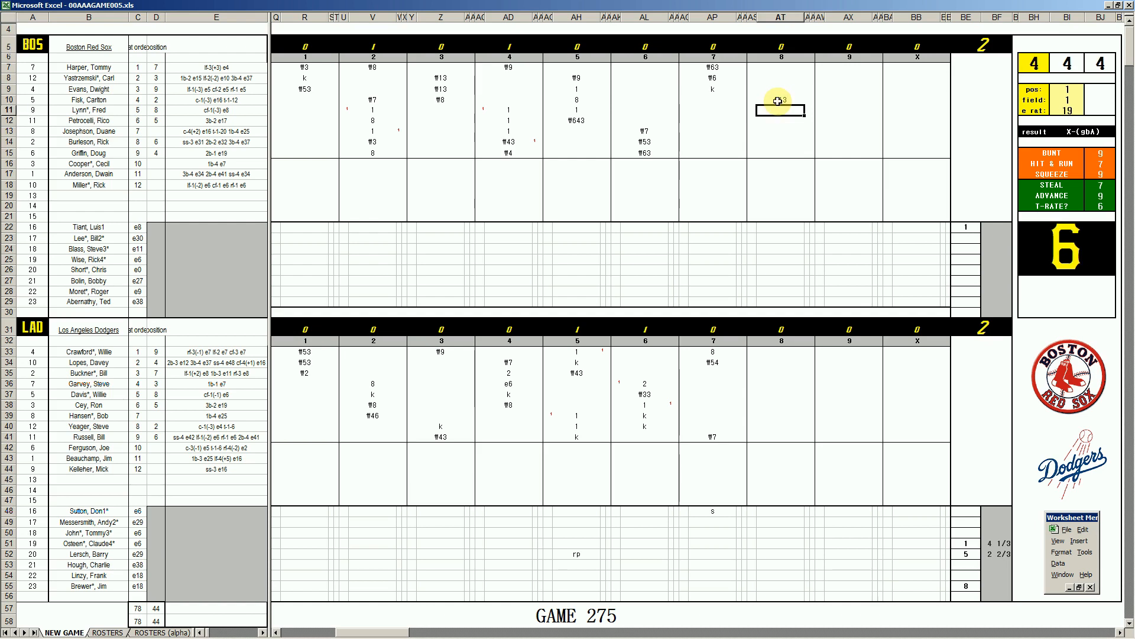
Step: Record Boston's remaining eighth-inning results: 8 in AT11, k in AT12 and k in AT13
type("8")
key("Return")
type("k")
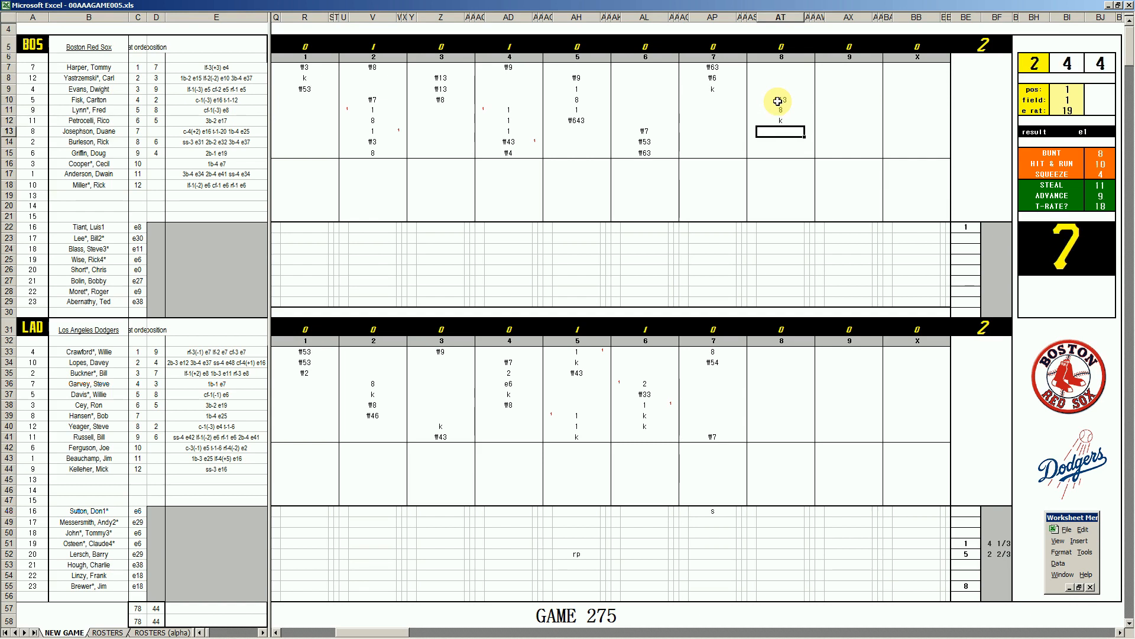
type("k")
Step: Record the Dodgers' eighth-inning results for the third through fifth batters: \3 in AT35, \63 in AT36 and \33 in AT37
left_click(784, 372)
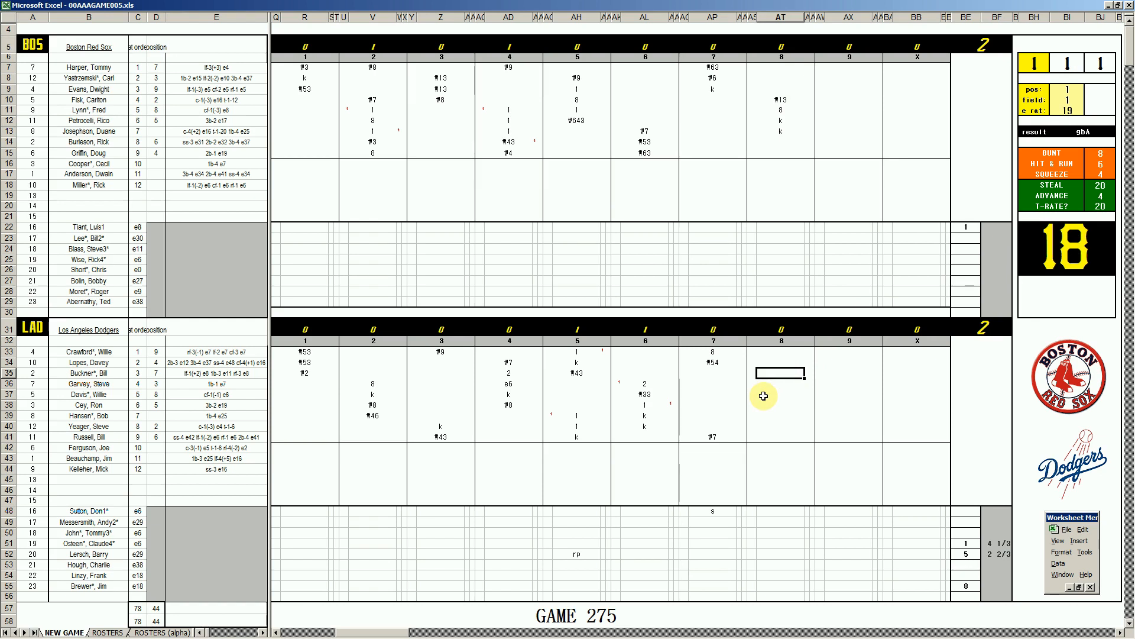
type("#3")
key("Return")
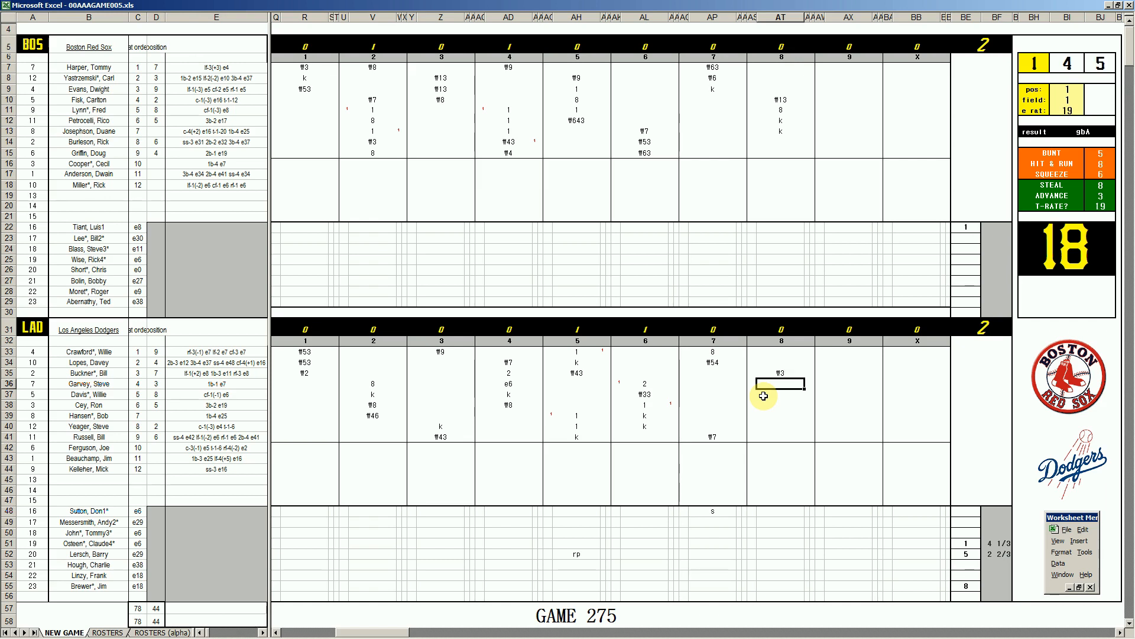
type("\\63")
key("Return")
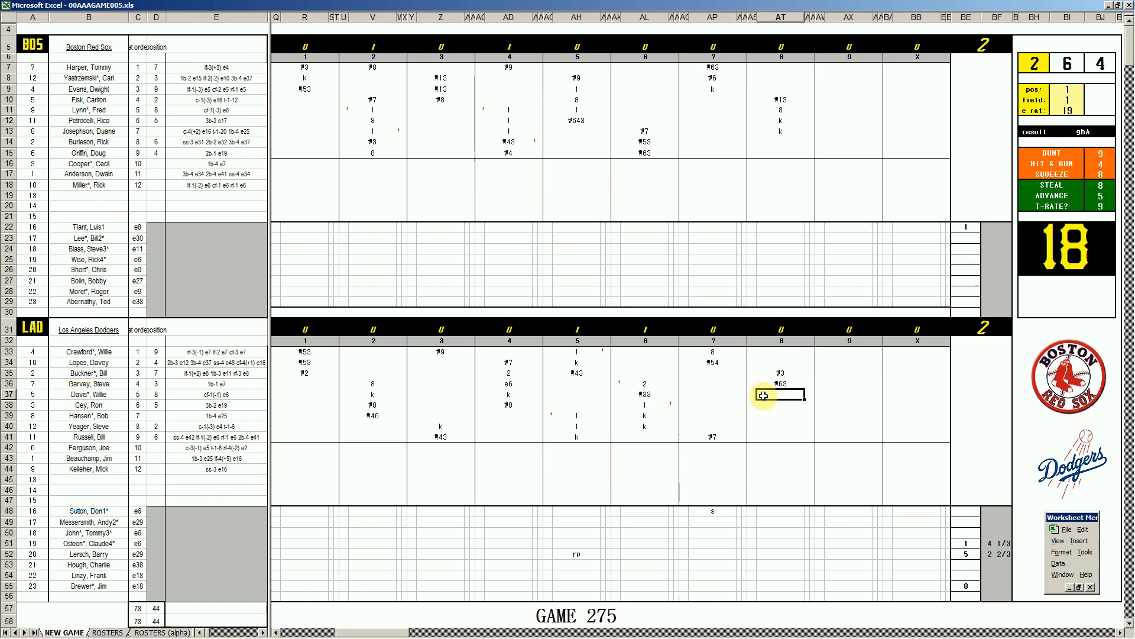
type("\\33")
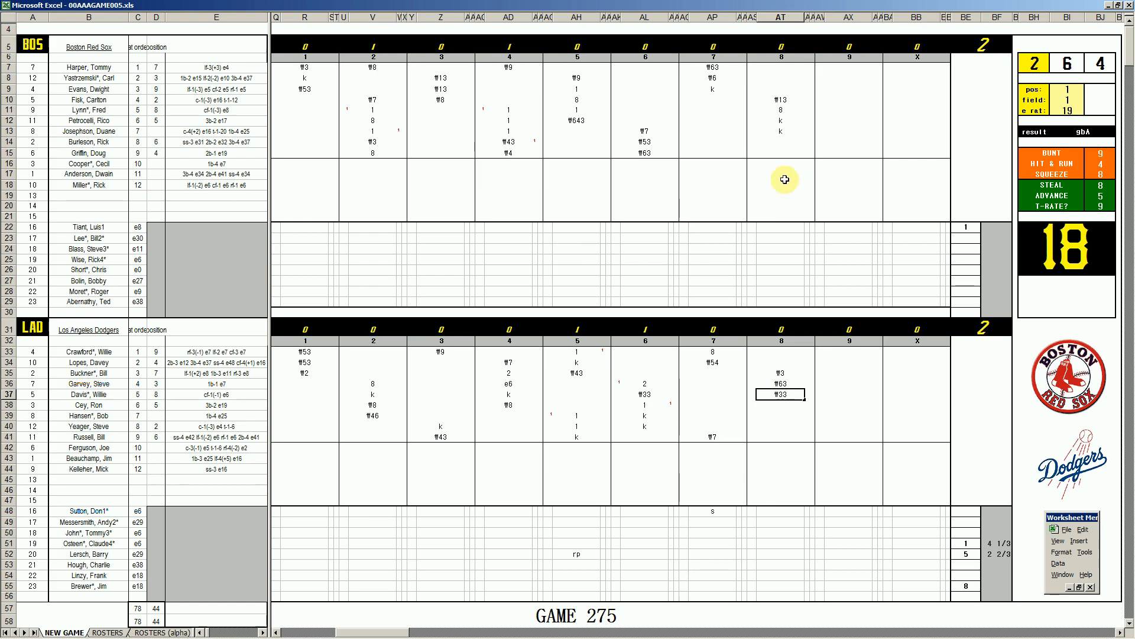
Step: Record 2 for Boston's eighth batter in the ninth inning, cell AX14
left_click(836, 140)
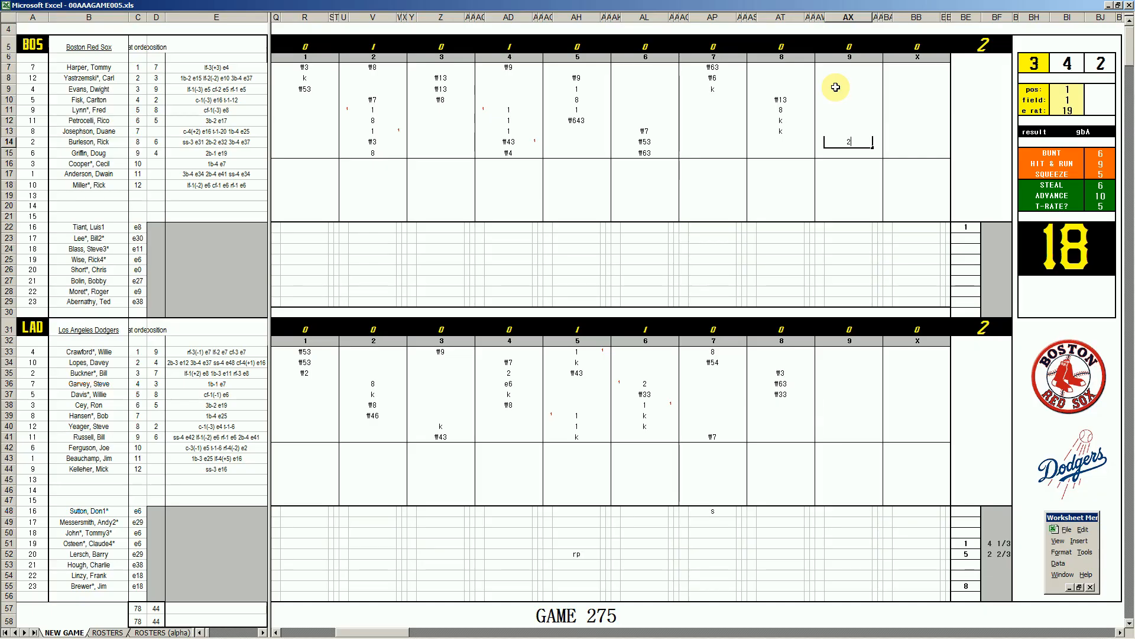
key("Return")
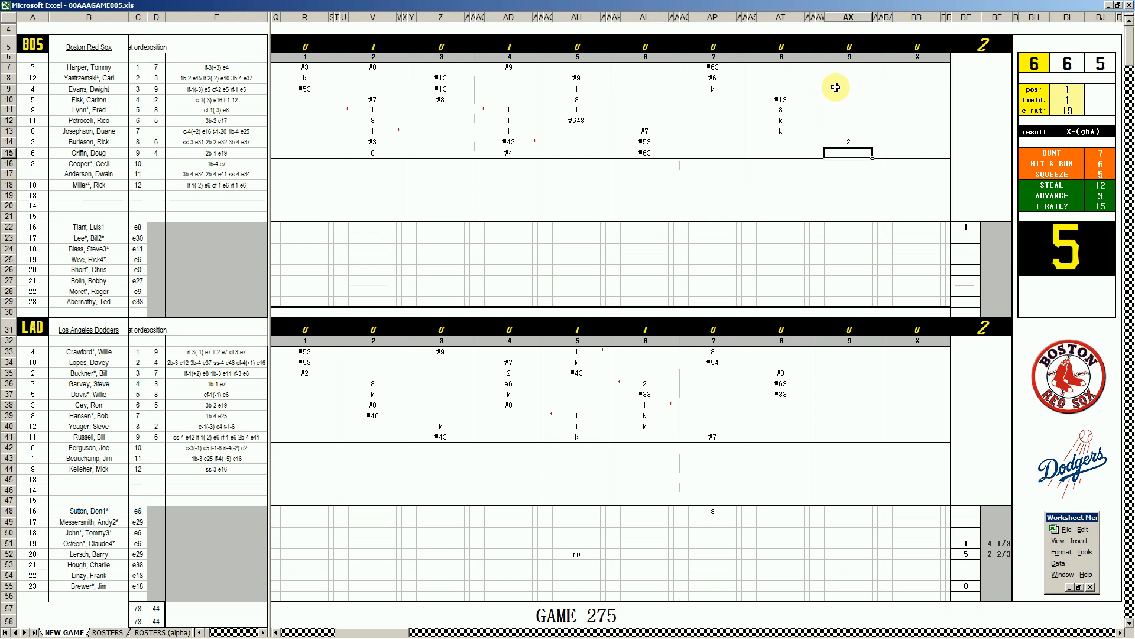
Step: Record Boston's ninth-inning results: 9 for the ninth batter in AX15 and \6 for the leadoff batter in AX7
type("9")
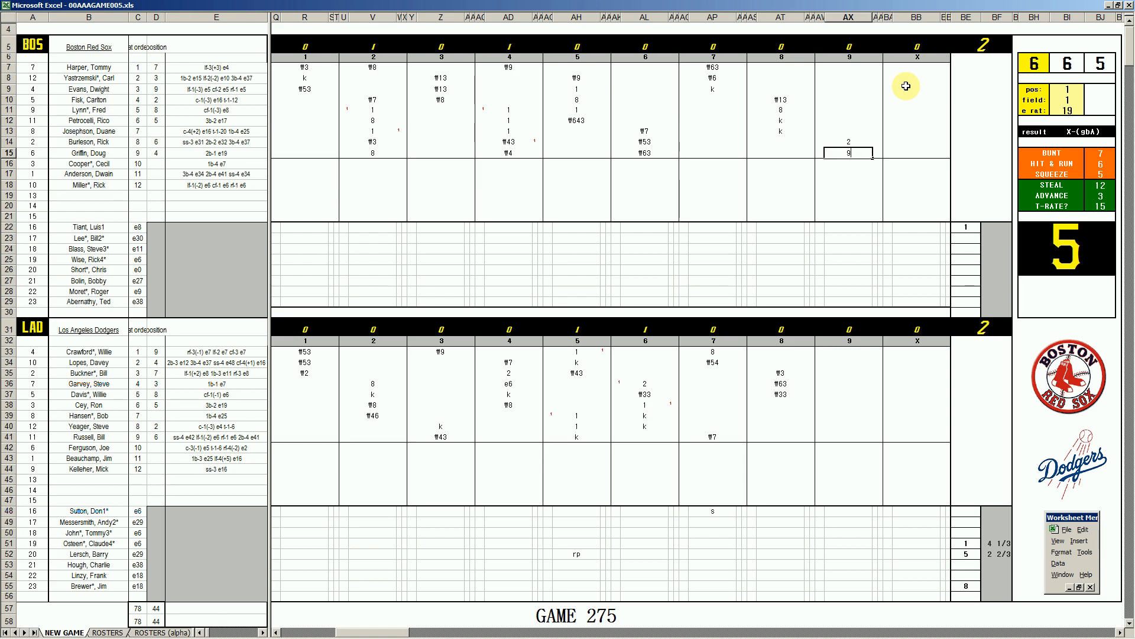
left_click(851, 69)
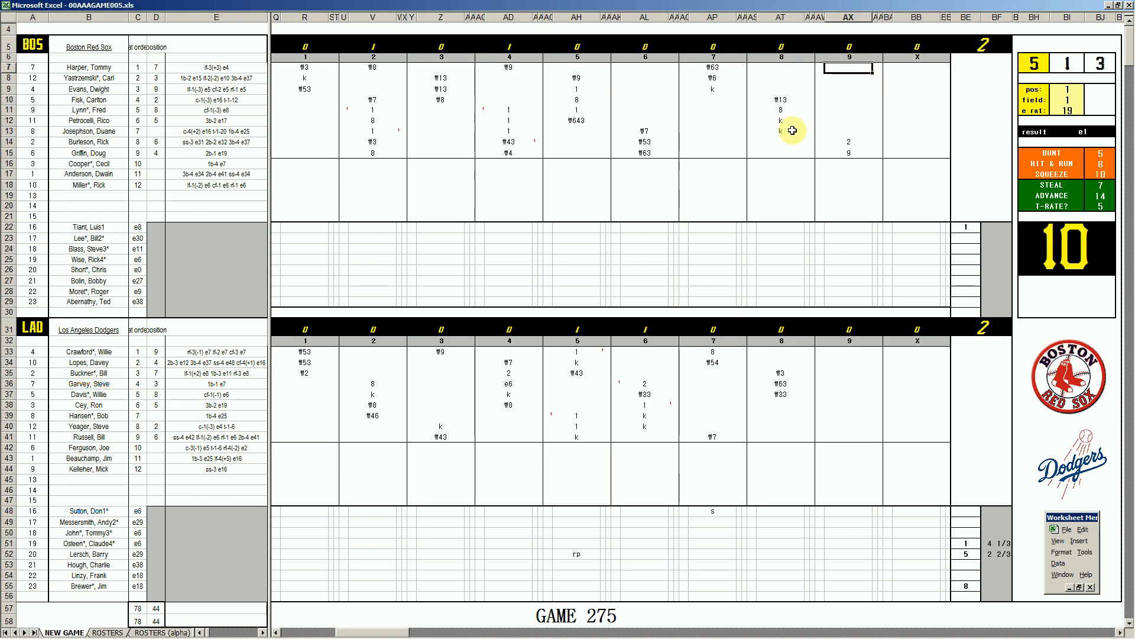
type("#")
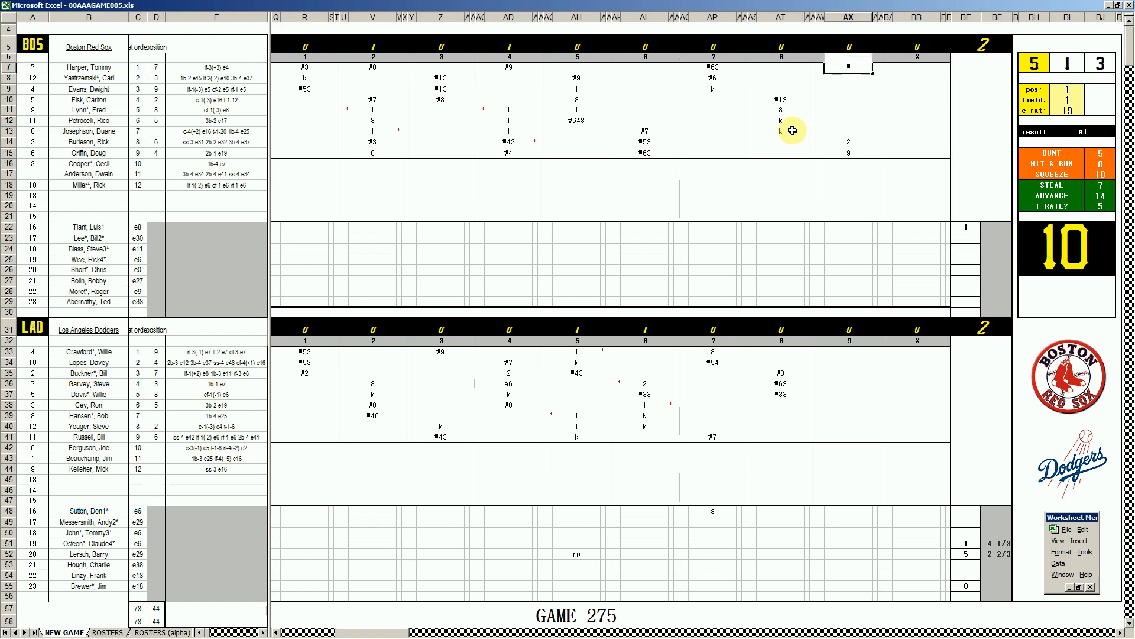
type("6")
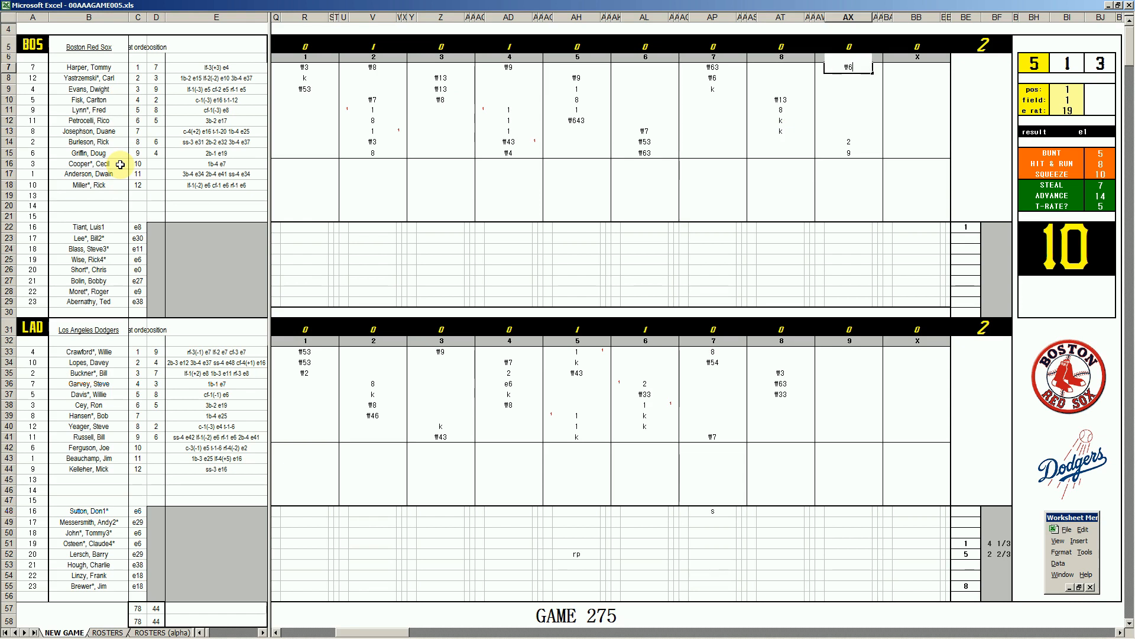
key("Return")
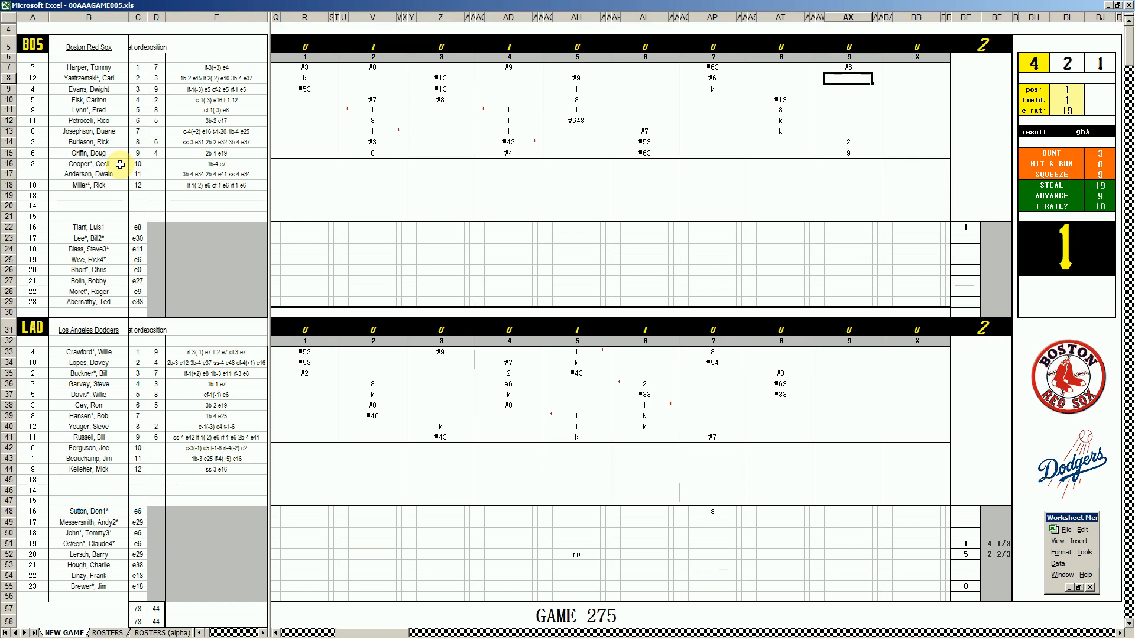
Step: Set the fielding lookup to position 7, field 2 and error rating 7, and record \7 for Boston's second batter in AX8
type("7")
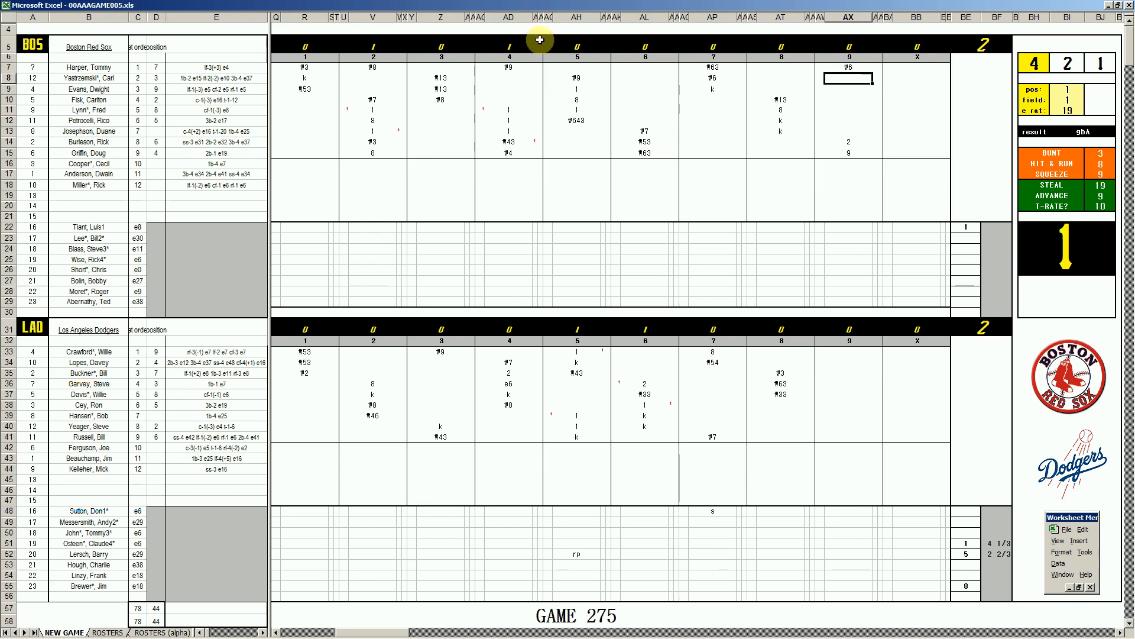
left_click(1057, 92)
type("7")
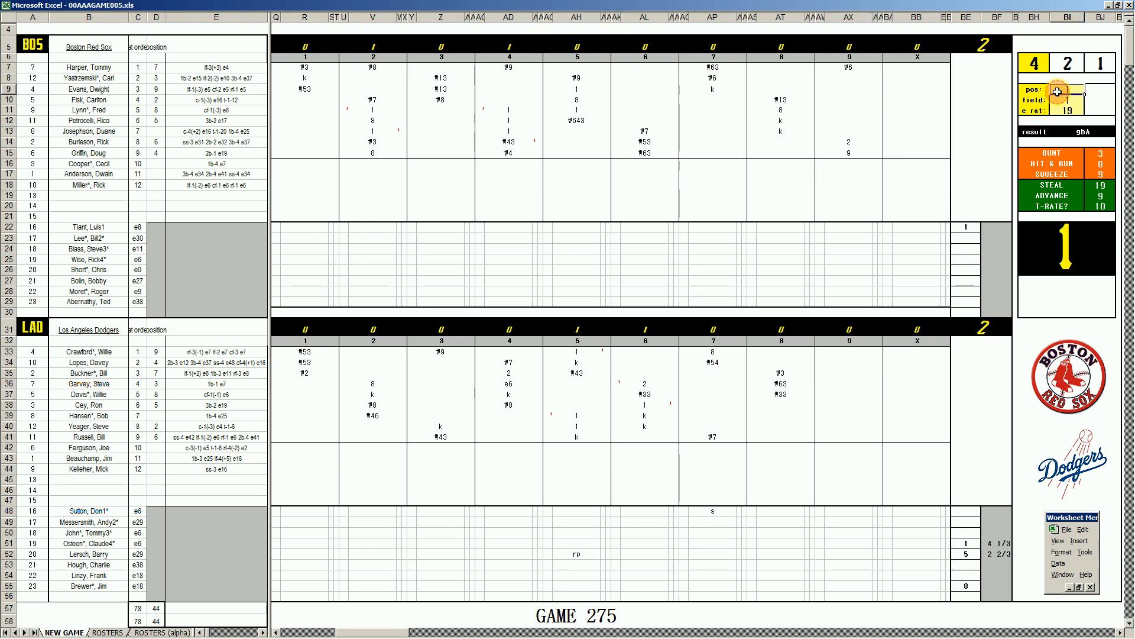
key("Return")
type("2")
key("Return")
type("7")
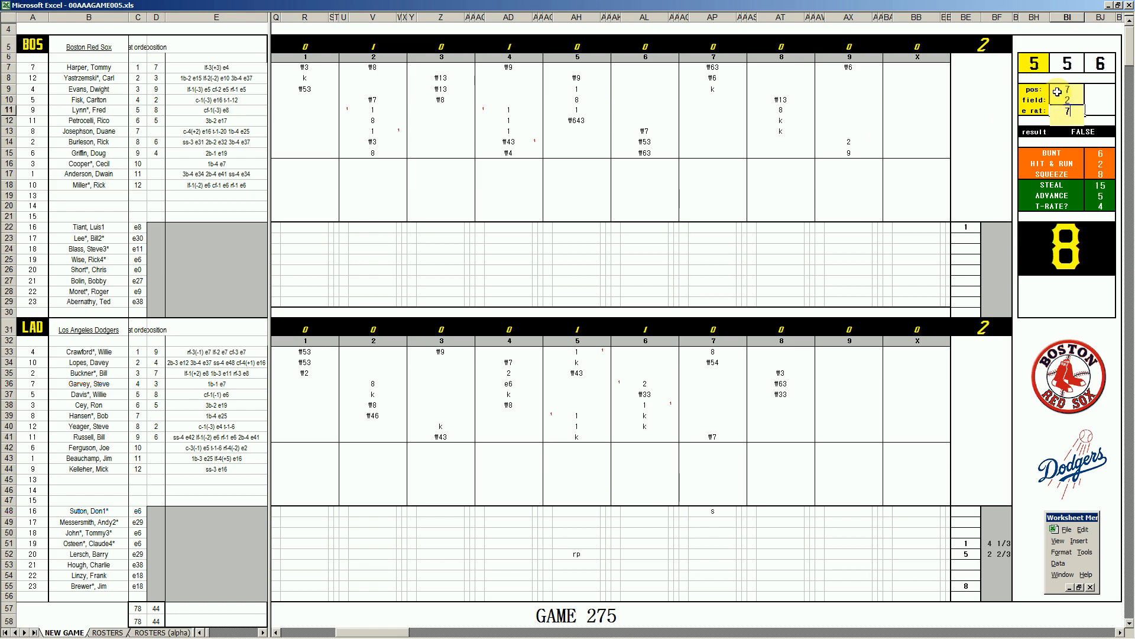
key("Return")
left_click(852, 78)
type("#7")
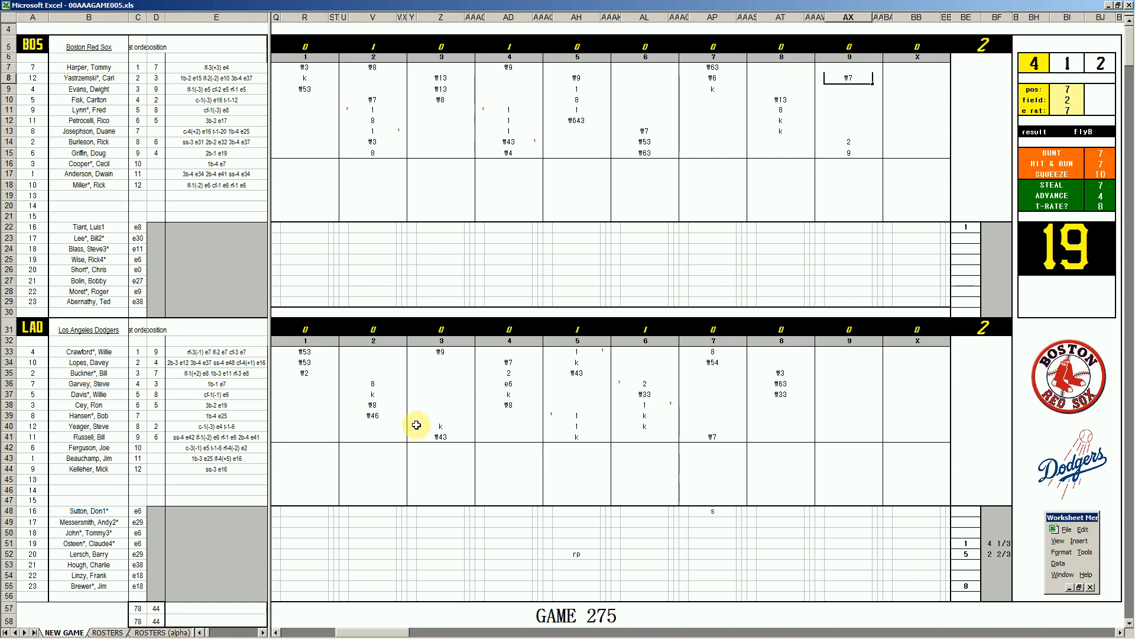
Step: Record 1 for both the Dodgers' sixth and seventh batters in the ninth inning, cells AX38 and AX39
left_click(839, 405)
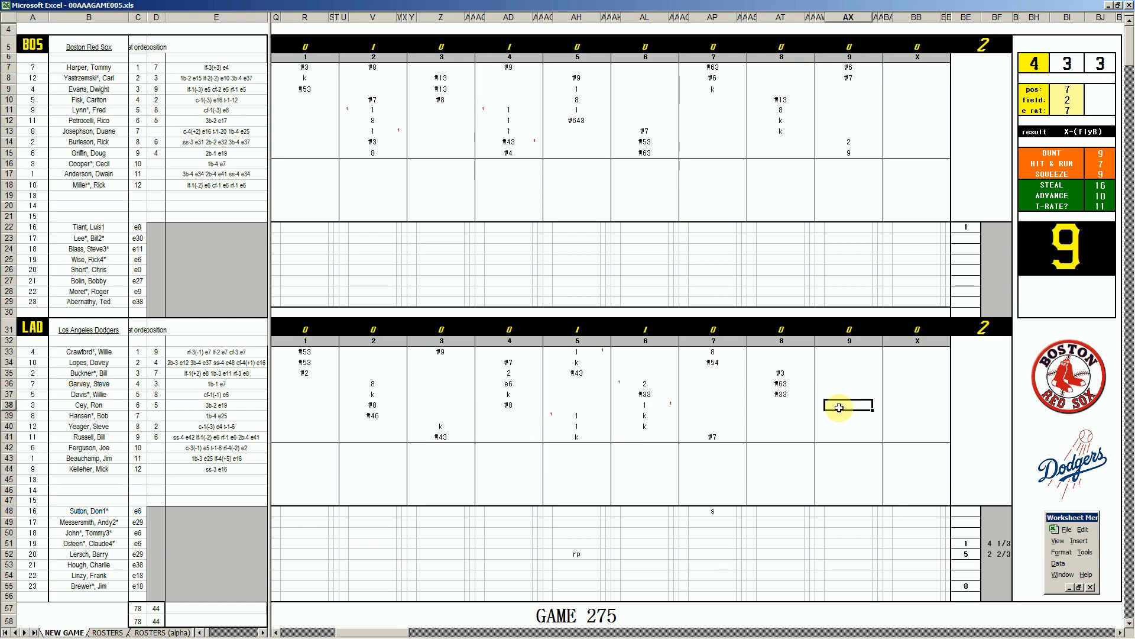
type("1")
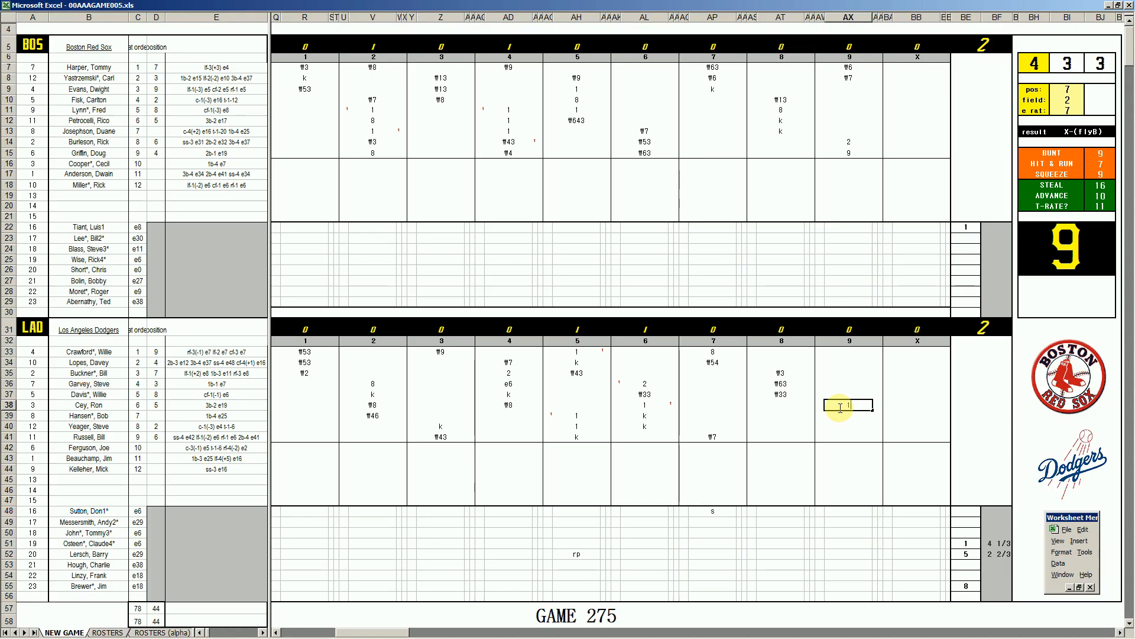
key("Return")
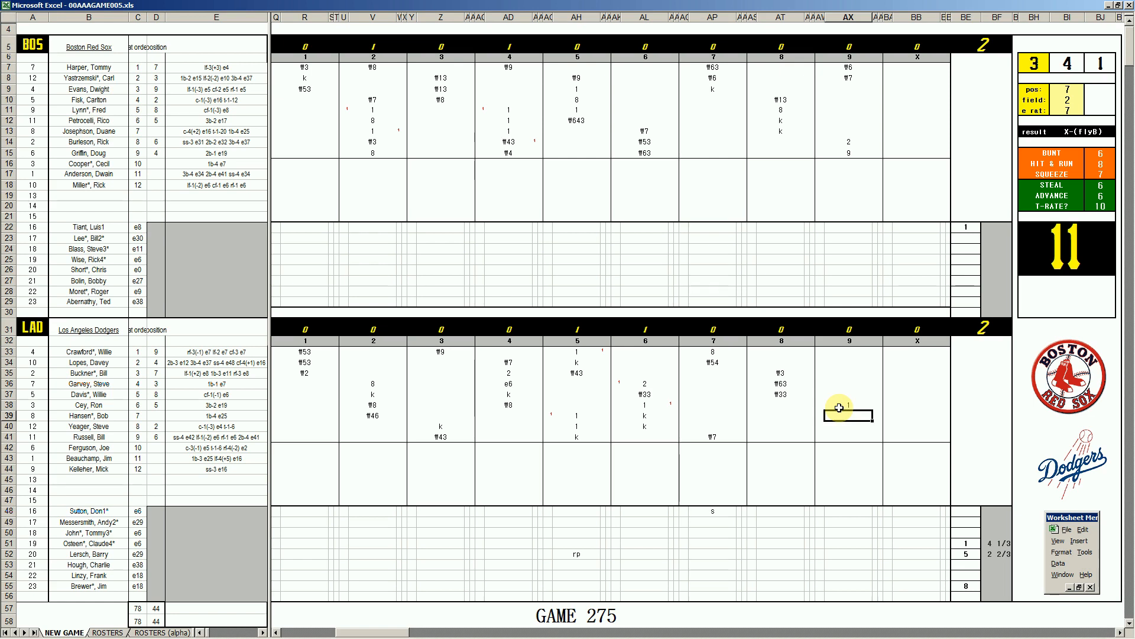
type("1")
key("Return")
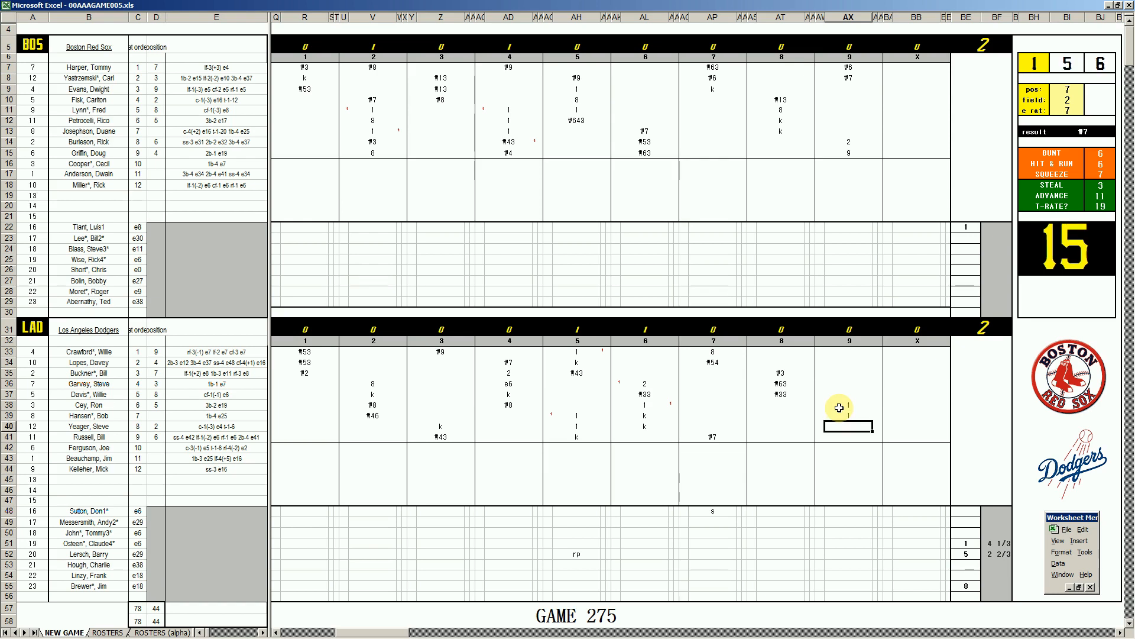
Step: Record the Dodgers' remaining ninth-inning results: \9 in AX40, \6 in AX41 and k for the leadoff batter in AX33
type("\\9")
key("Return")
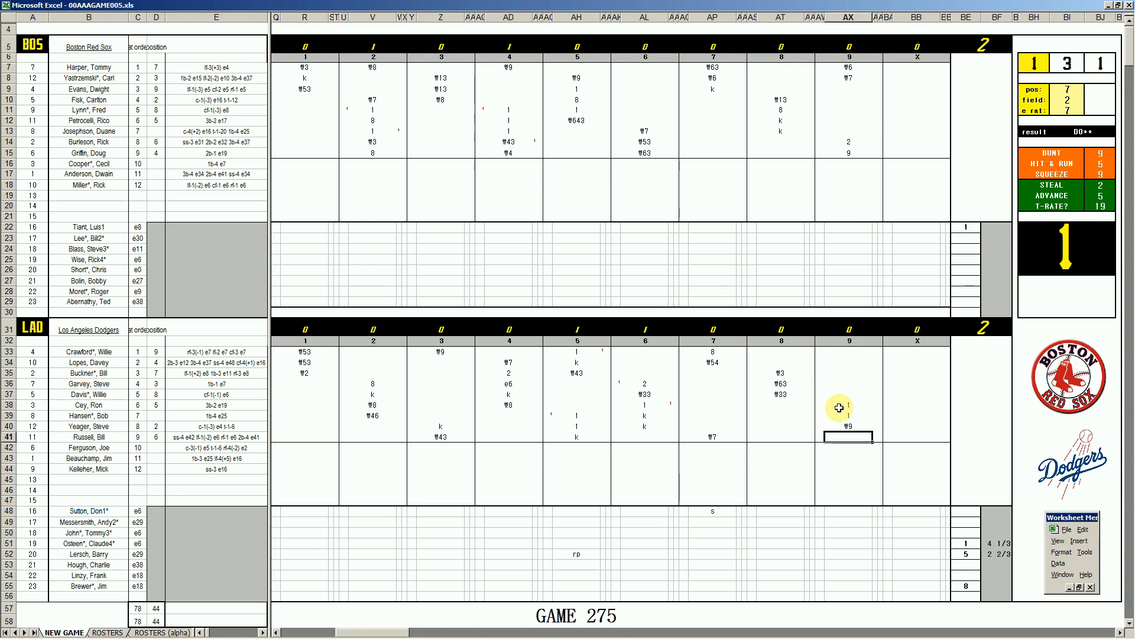
type("₩6")
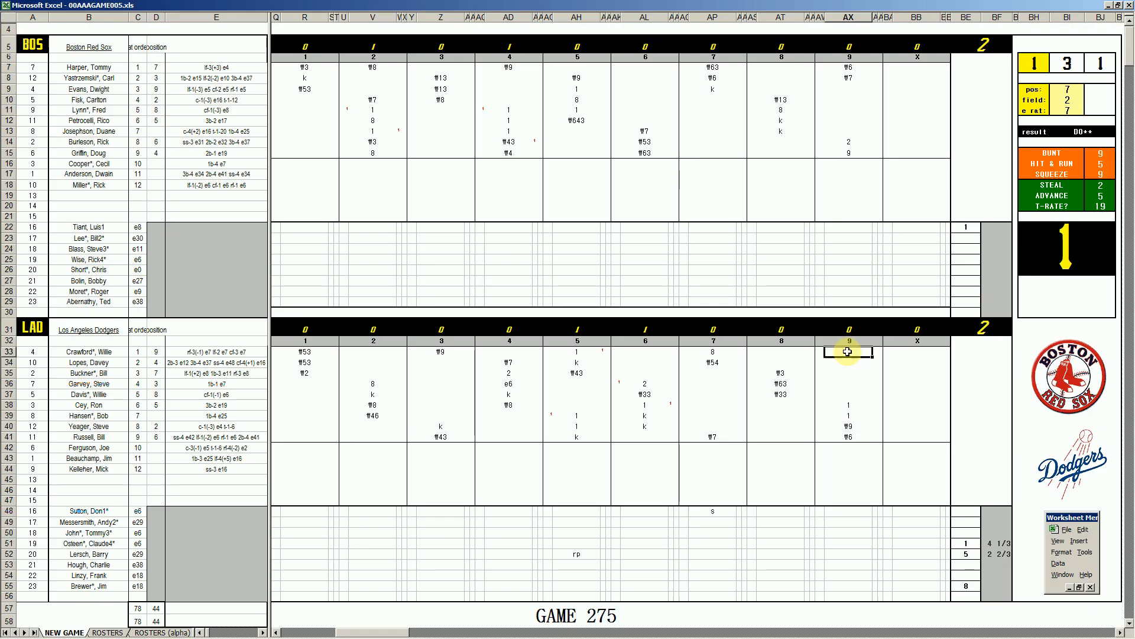
left_click(818, 385)
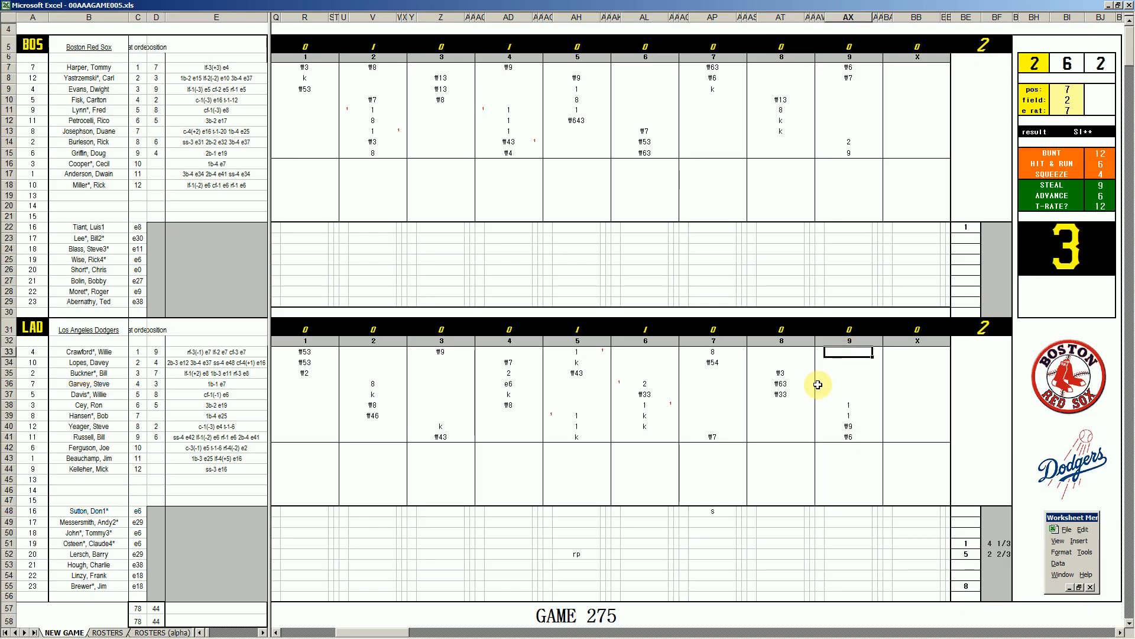
type("k")
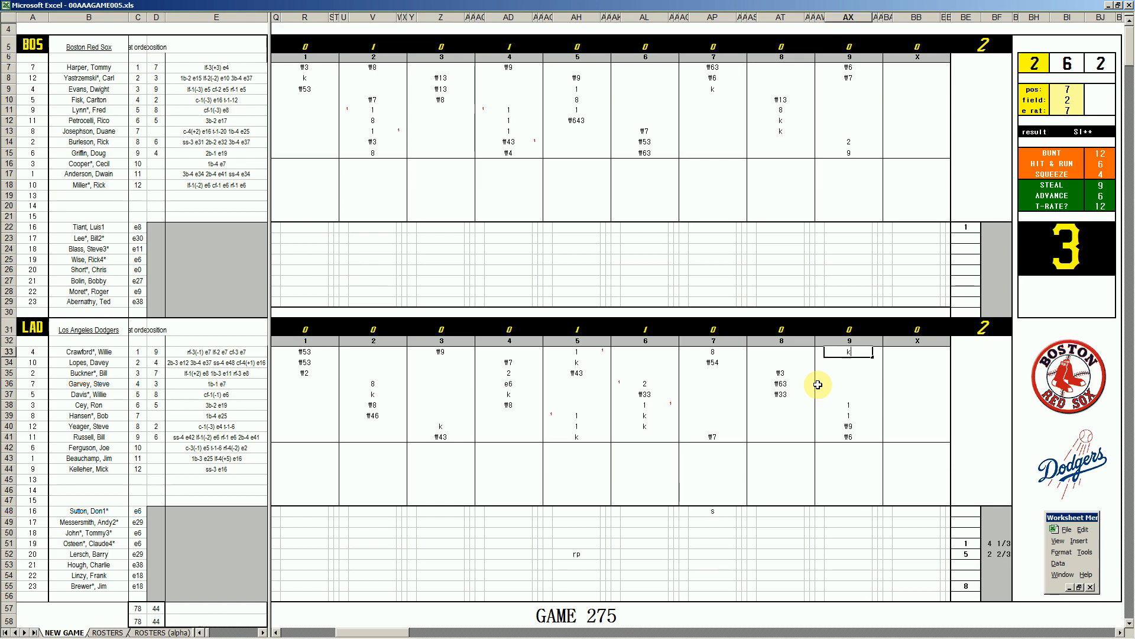
Step: Record Boston's results in extra-inning column X: \3 for the third batter in BB9 and k for the fourth in BB10
left_click(897, 86)
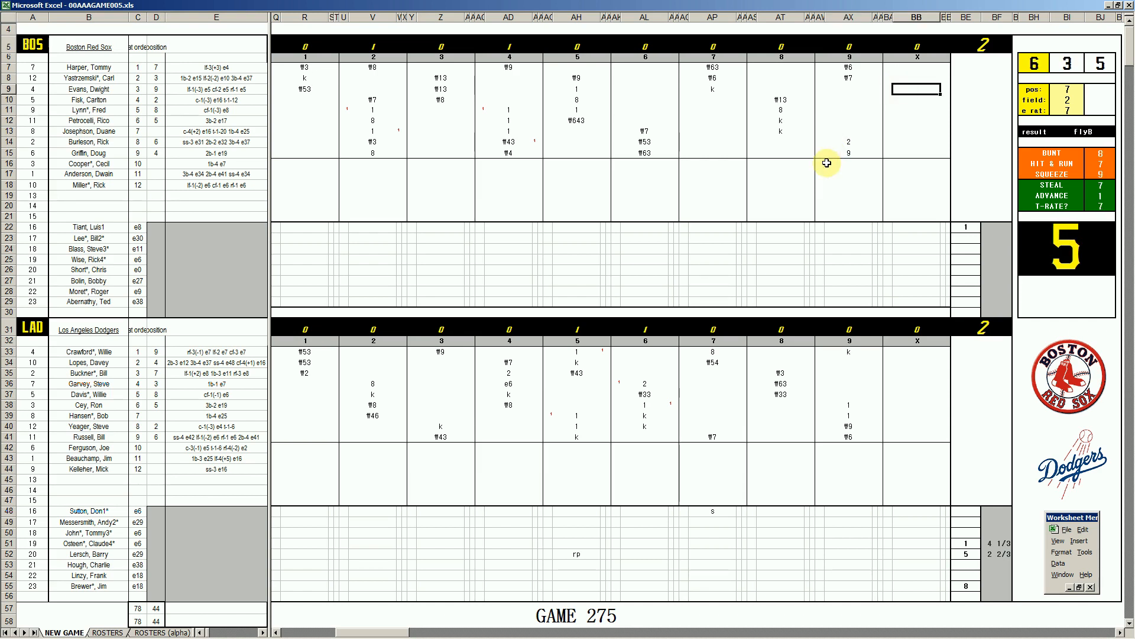
type("\\3")
key("Return")
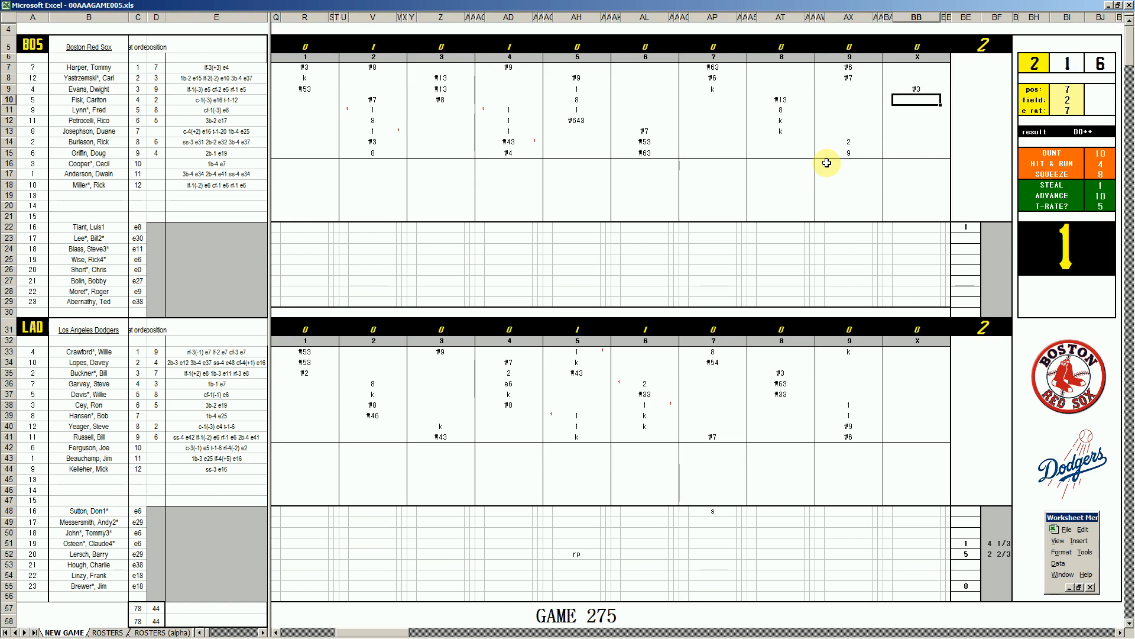
type("k")
key("Return")
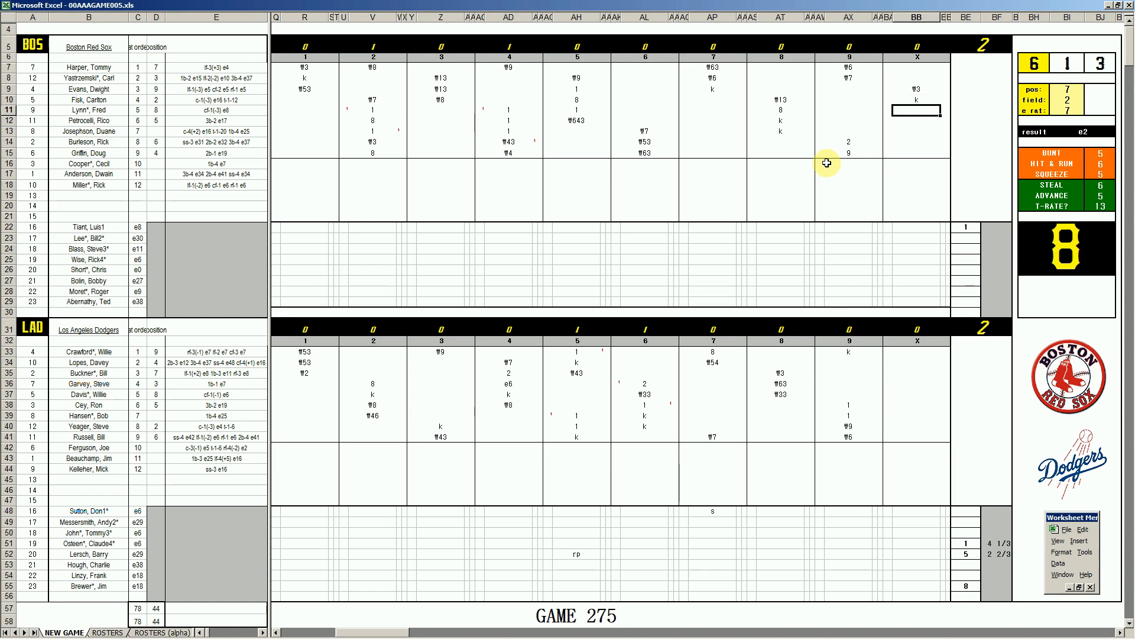
Step: Set the fielding lookup to position 6 and field 3, and record \63 for Boston's fifth batter in BB11
key("ctrl+q")
type("6")
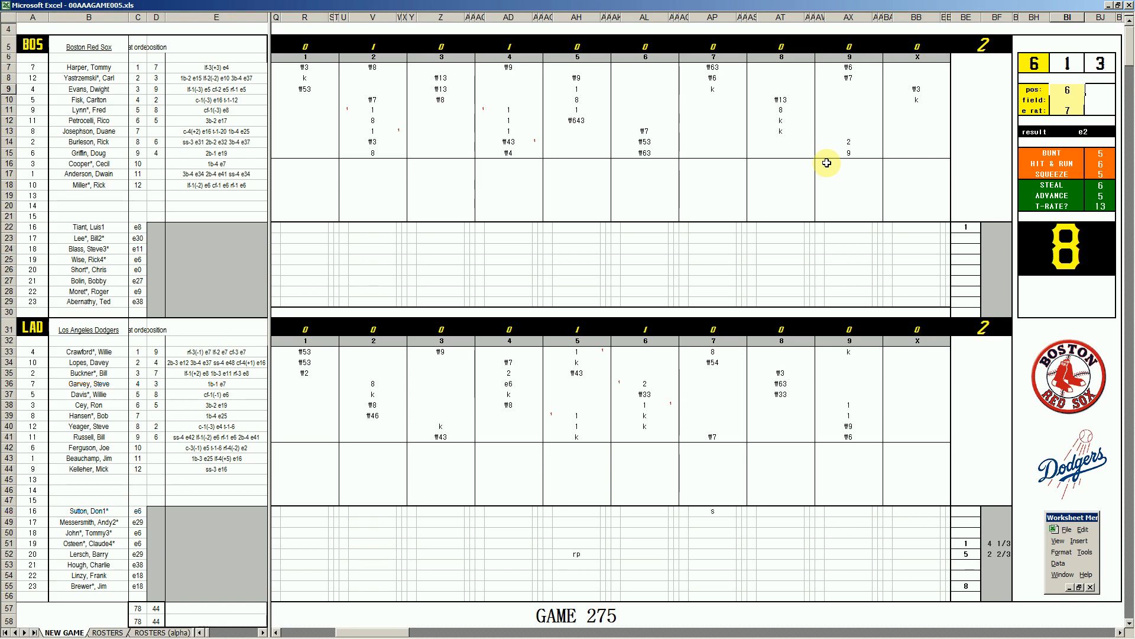
key("Return")
type("3")
key("Return")
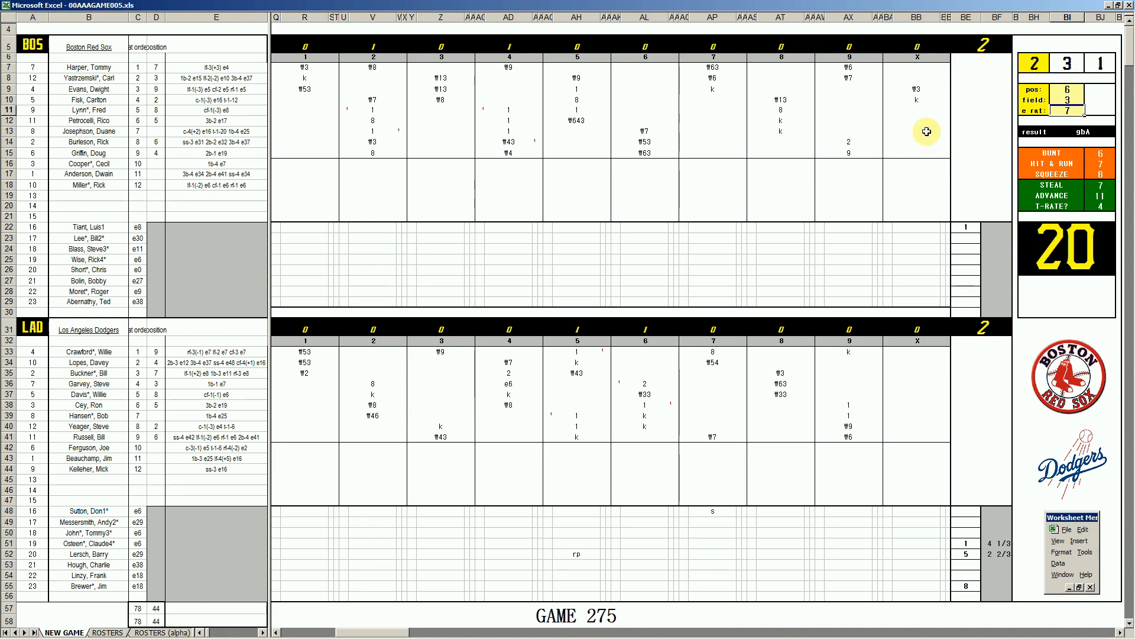
left_click(914, 109)
type("\\63")
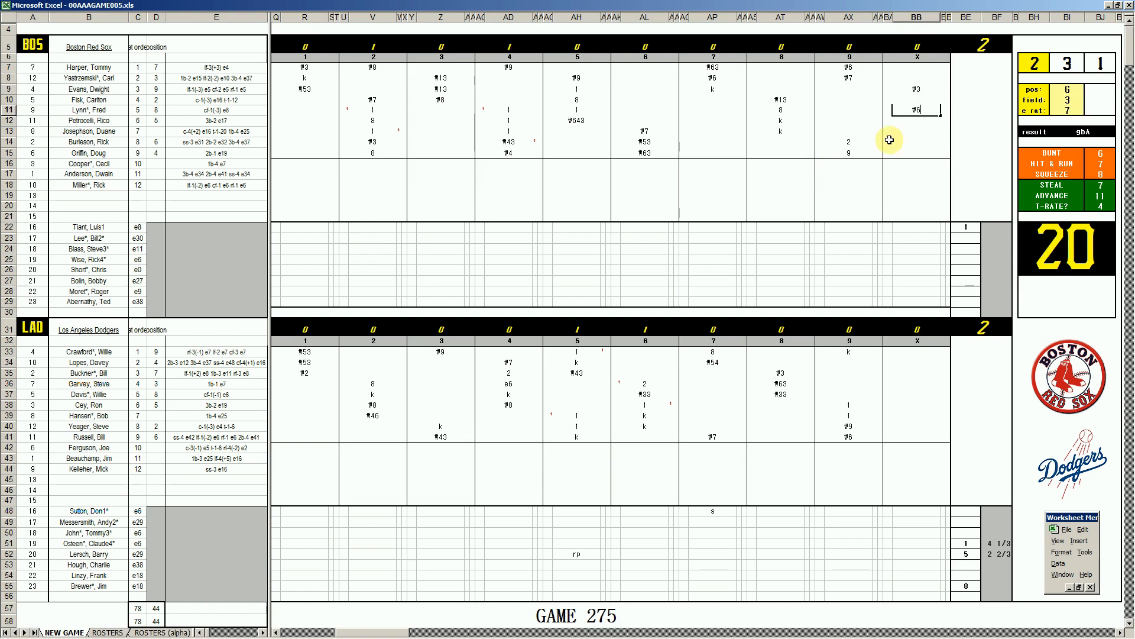
Step: Enter 3 innings for the Dodgers' last-listed reliever in BF55, and record k for their second batter in BB34
left_click(990, 586)
type("3")
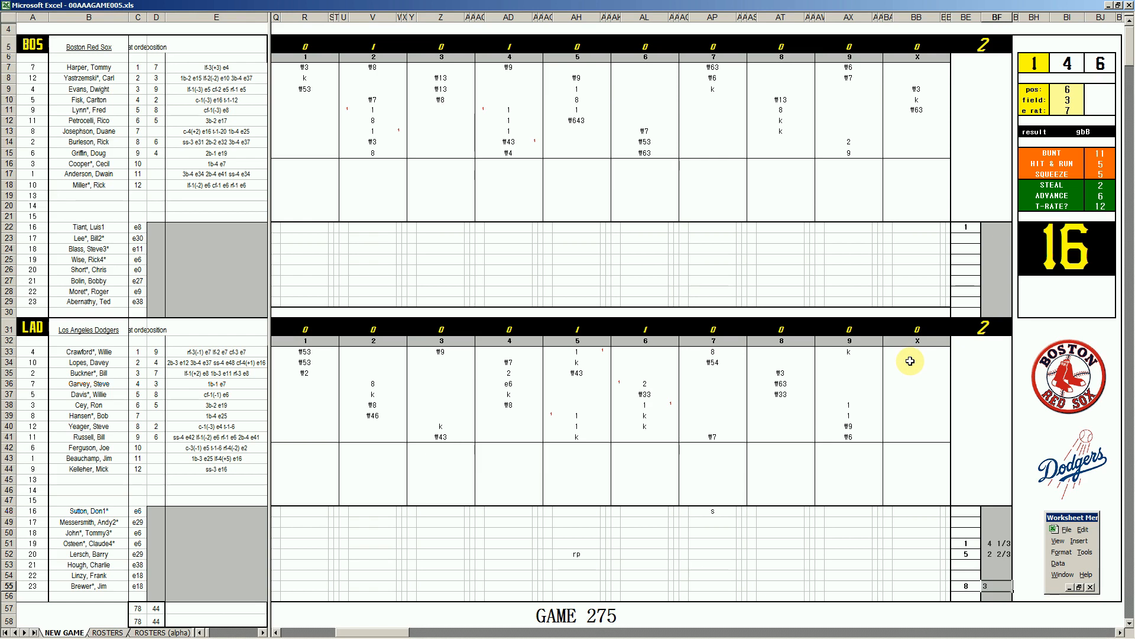
left_click(910, 361)
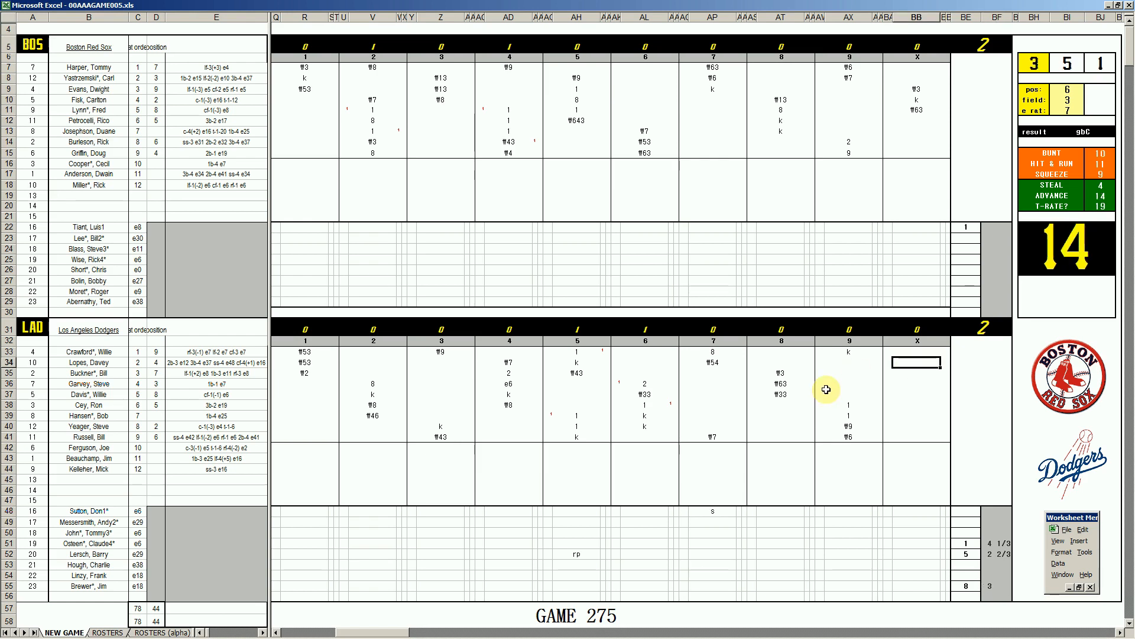
type("k")
key("Return")
Step: Record the Dodgers' extra-inning results: k for the bench player in BB42 and 1 for the fourth batter in BB36
key("Down")
key("Down")
key("Down")
key("Down")
key("Down")
key("Down")
key("Down")
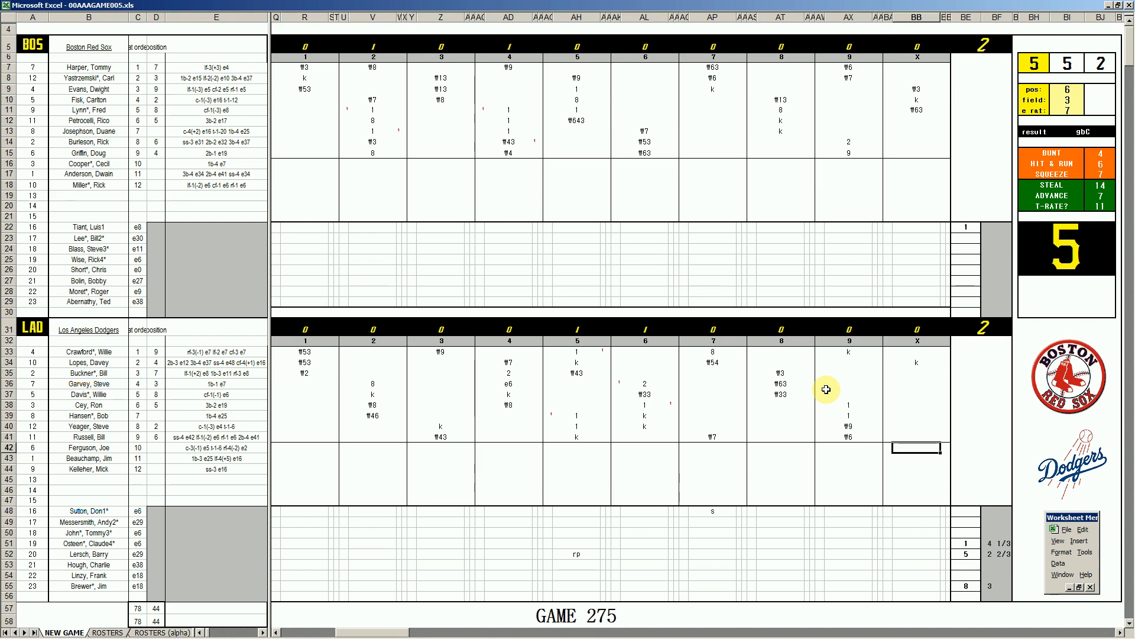
type("k")
key("Up")
key("Up")
key("Up")
key("Up")
key("Up")
key("Up")
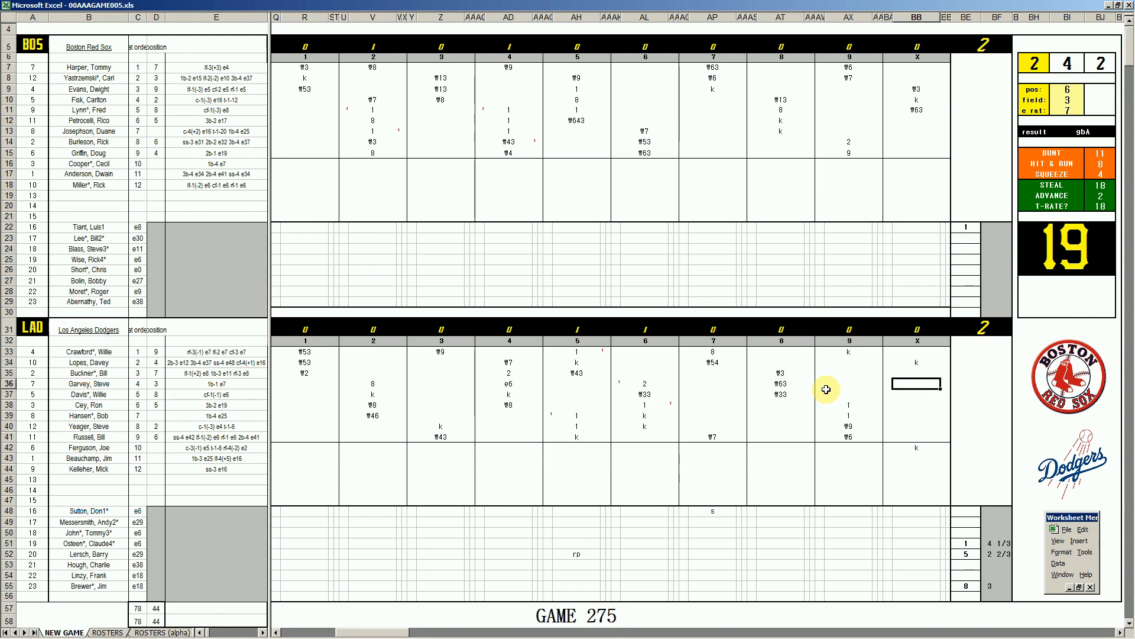
type("1")
key("Return")
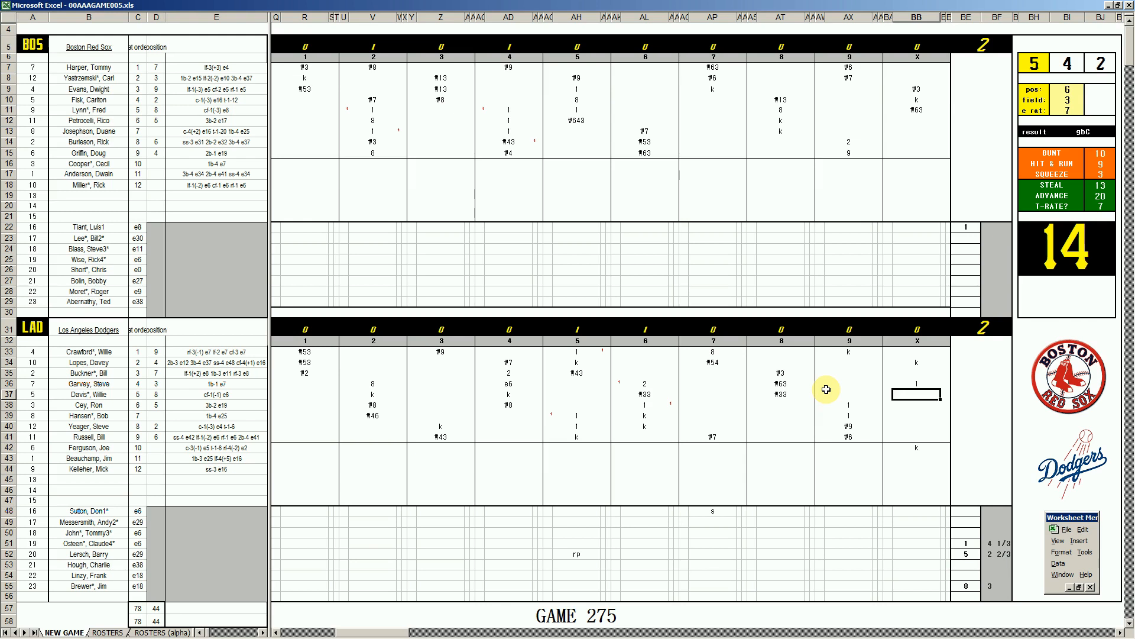
Step: Set the fielding lookup to position 4, field 1 and error rating 19, and record \43 for the Dodgers' fifth batter in BB37
key("ctrl+q")
type("4")
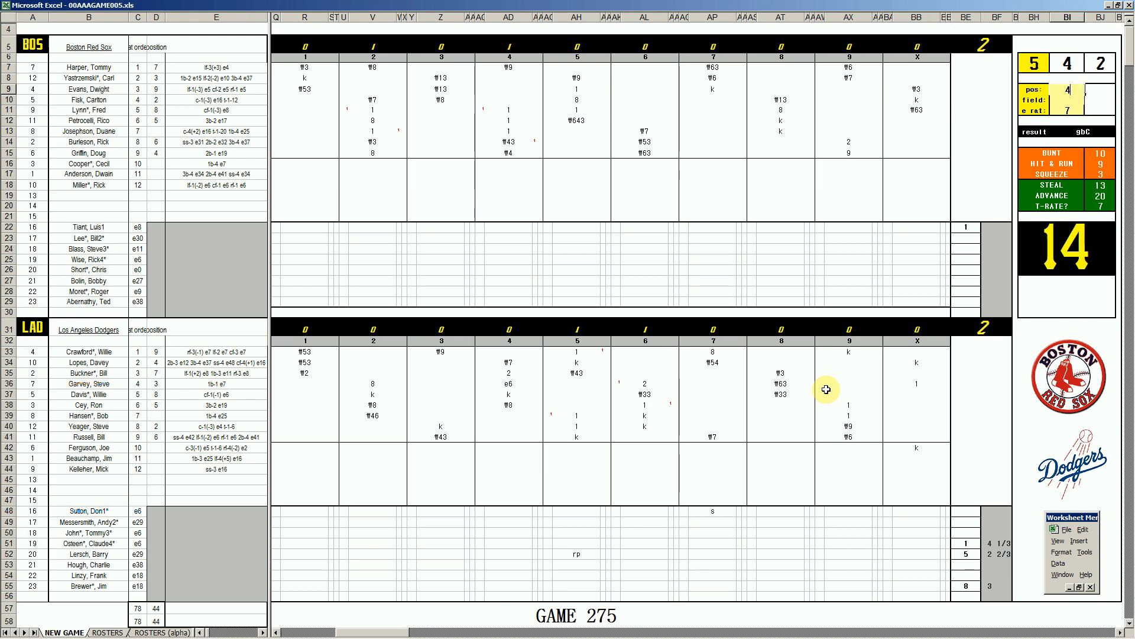
key("Return")
type("19")
key("Return")
type("19")
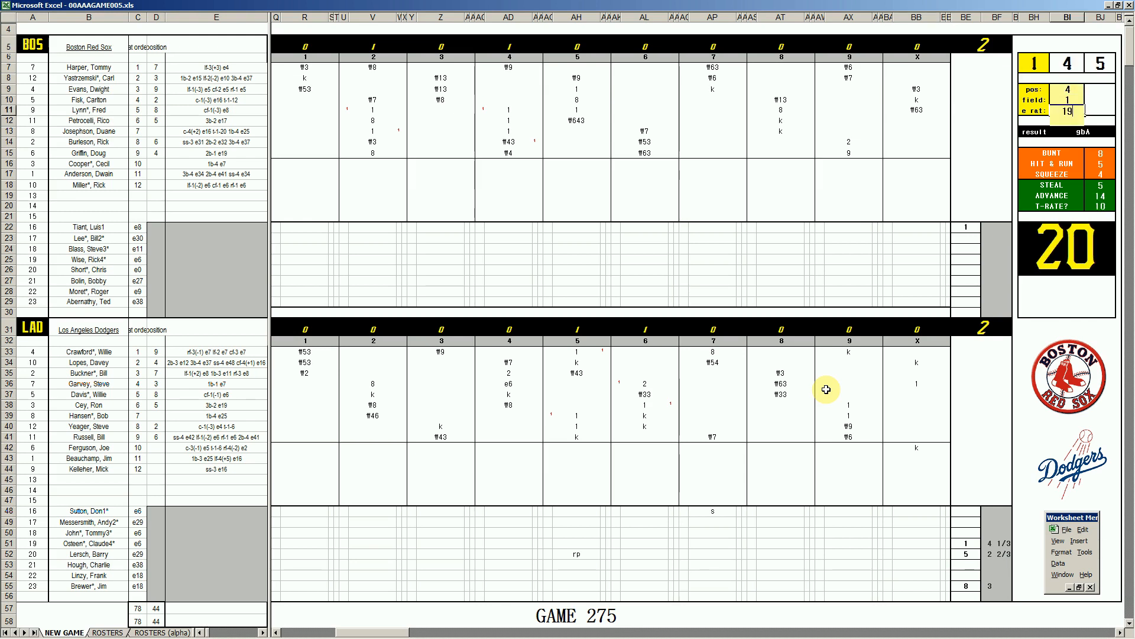
key("Return")
left_click(914, 394)
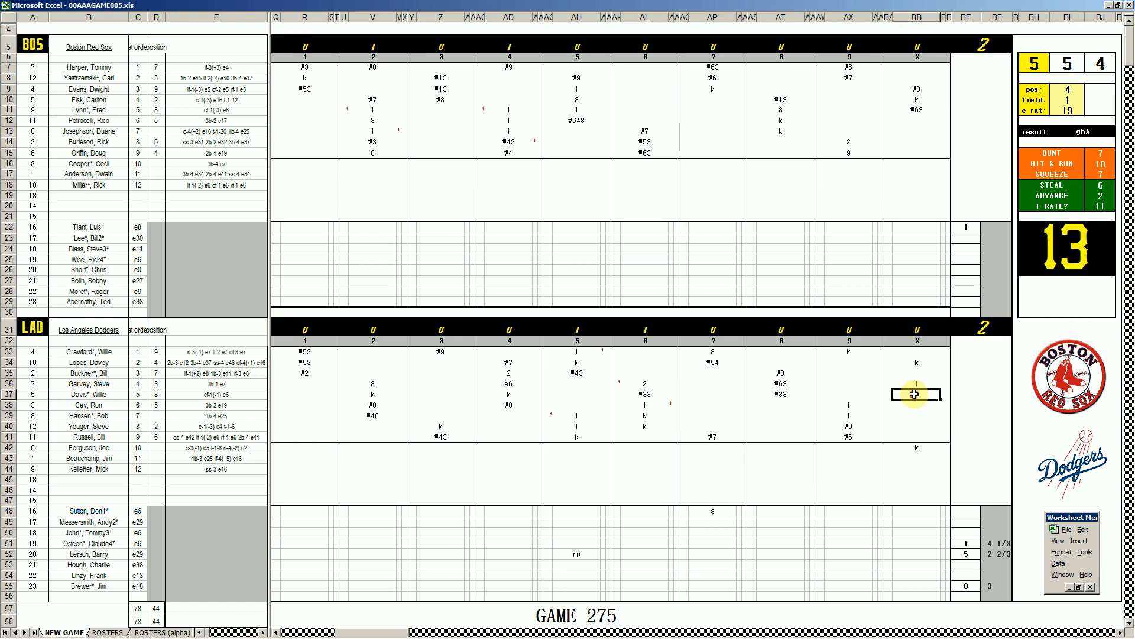
type("#43")
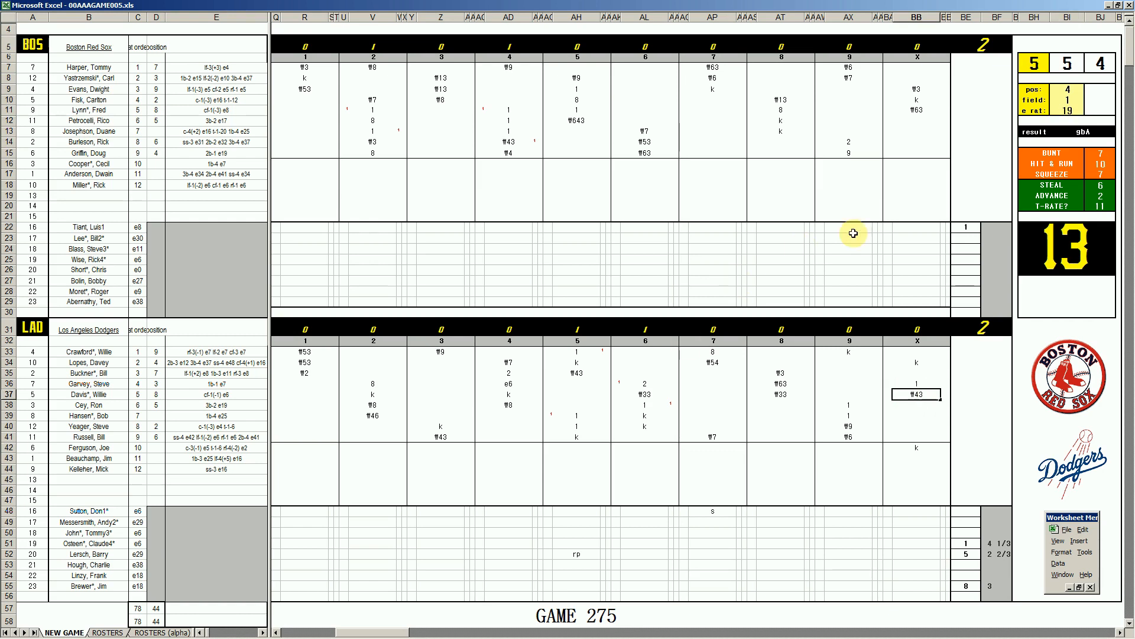
Step: Enter 10 innings for Boston's starting pitcher in BF22, and record \8 for Boston's sixth batter in BB12
left_click(985, 228)
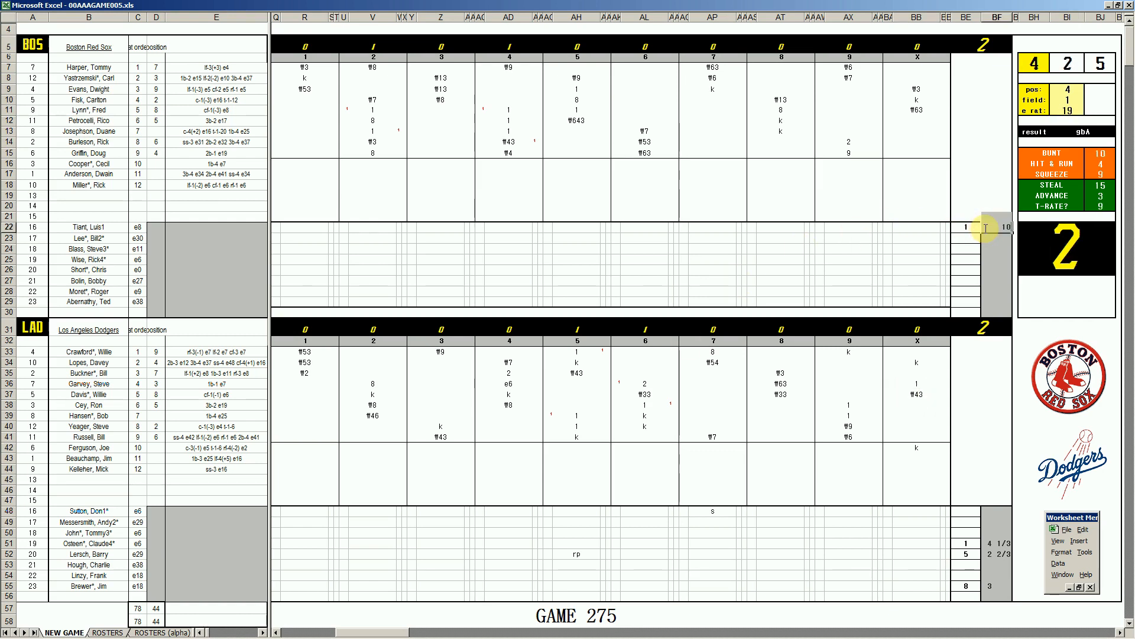
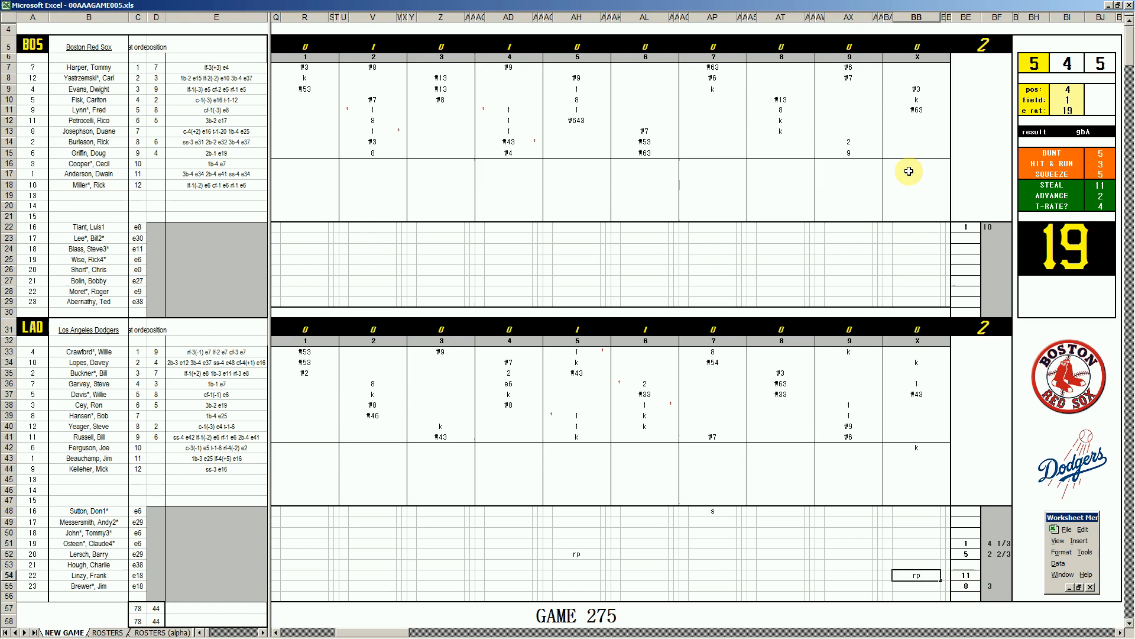
left_click(921, 121)
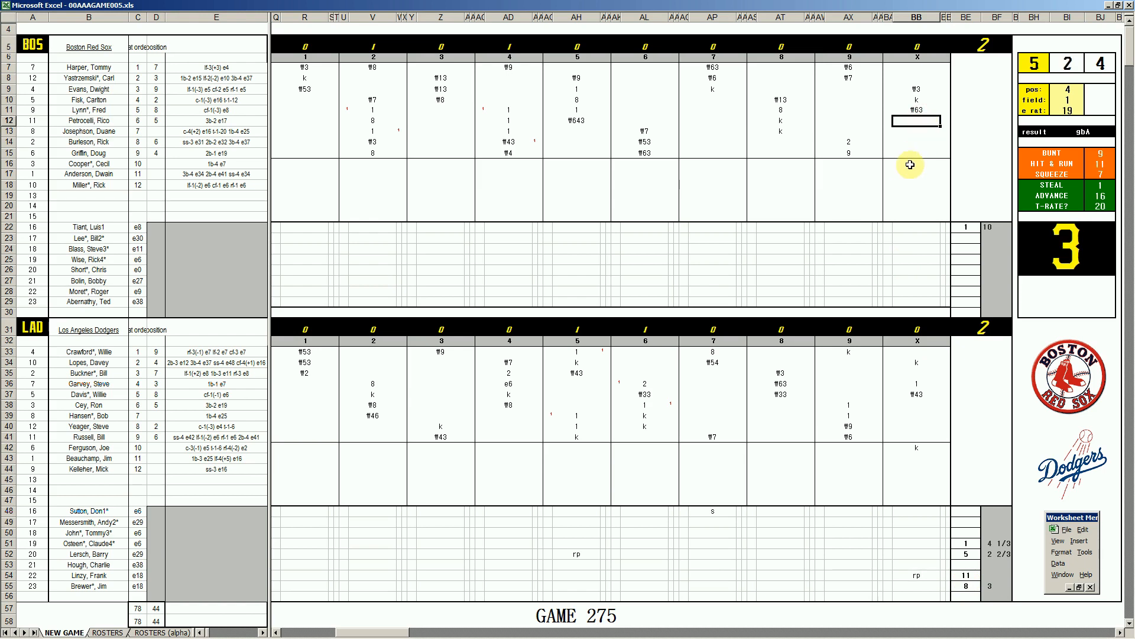
type("#8")
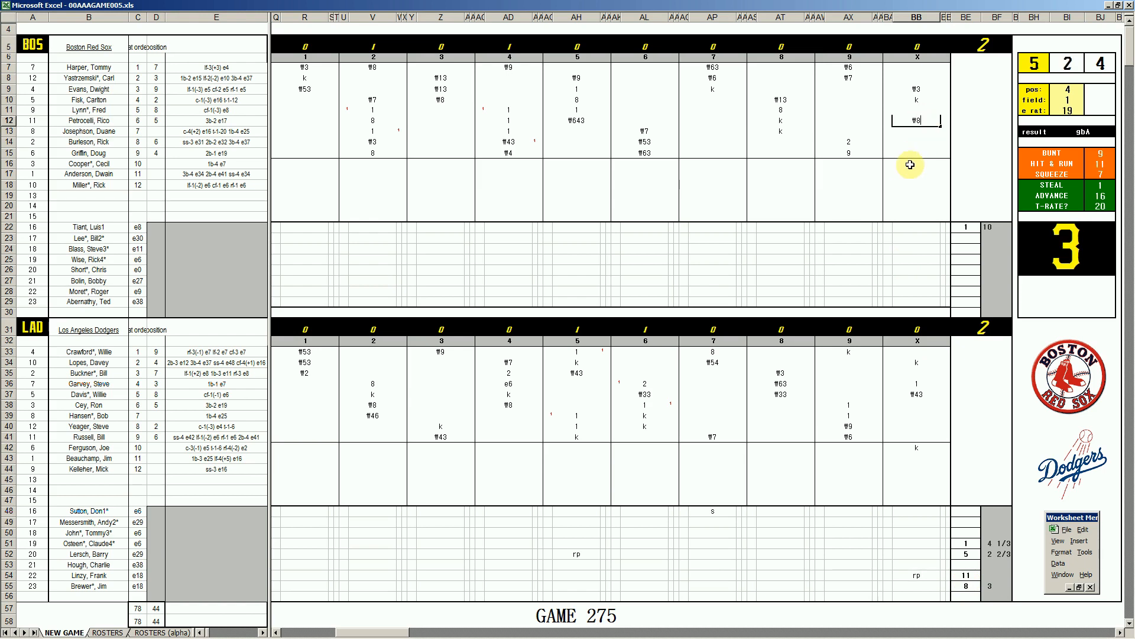